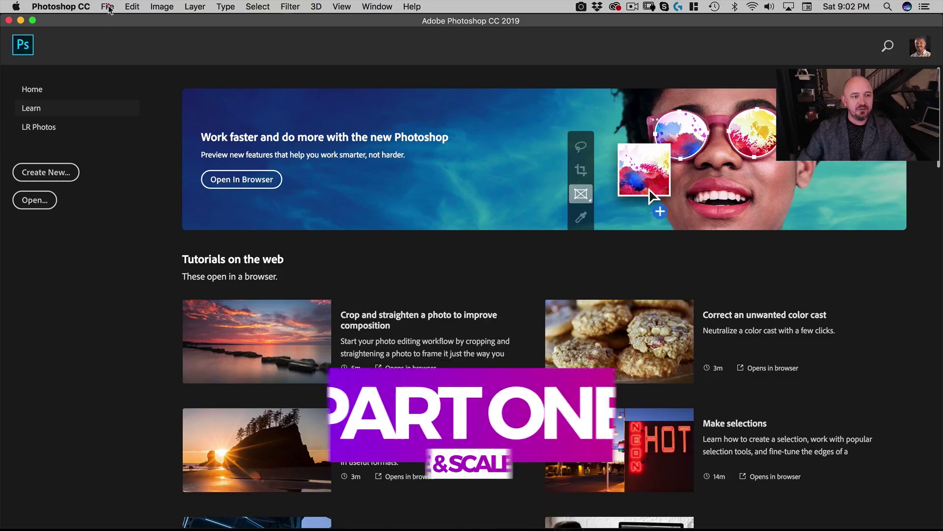
# Step: Open jakob-owens-259171-unsplash.jpg from the assets folder and bring up its Image Size settings
pyautogui.click(121, 33)
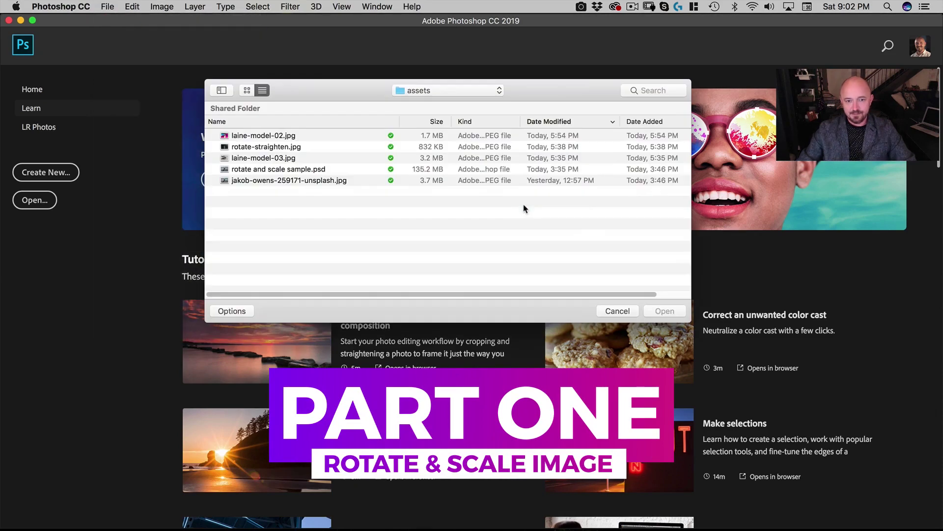
pyautogui.doubleClick(268, 181)
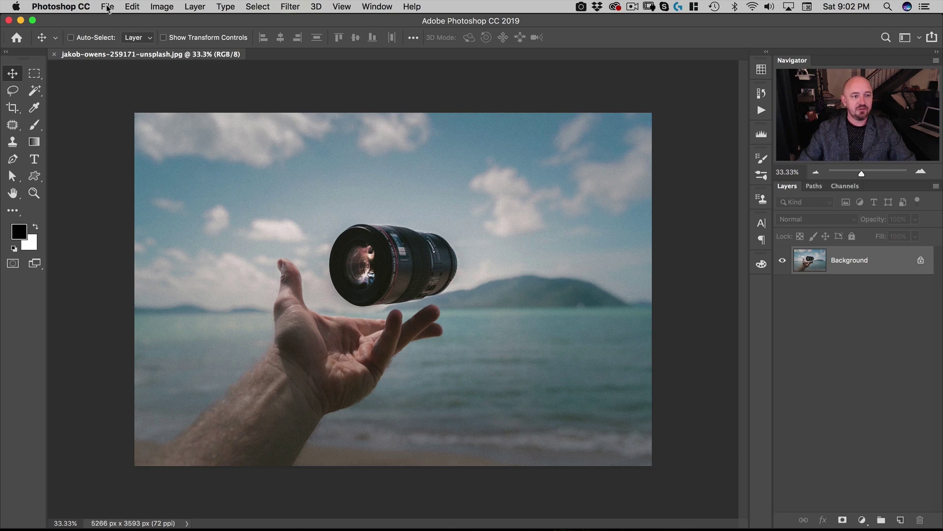
pyautogui.click(162, 6)
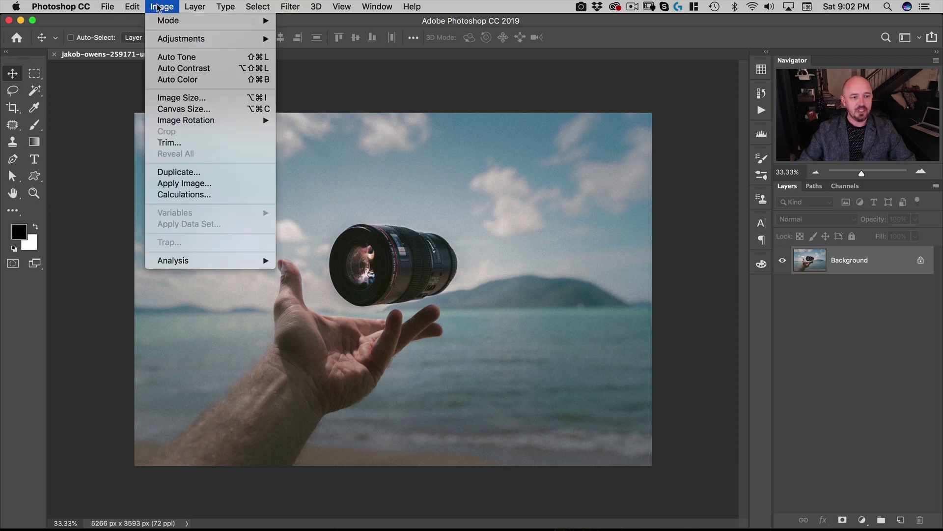
pyautogui.click(178, 98)
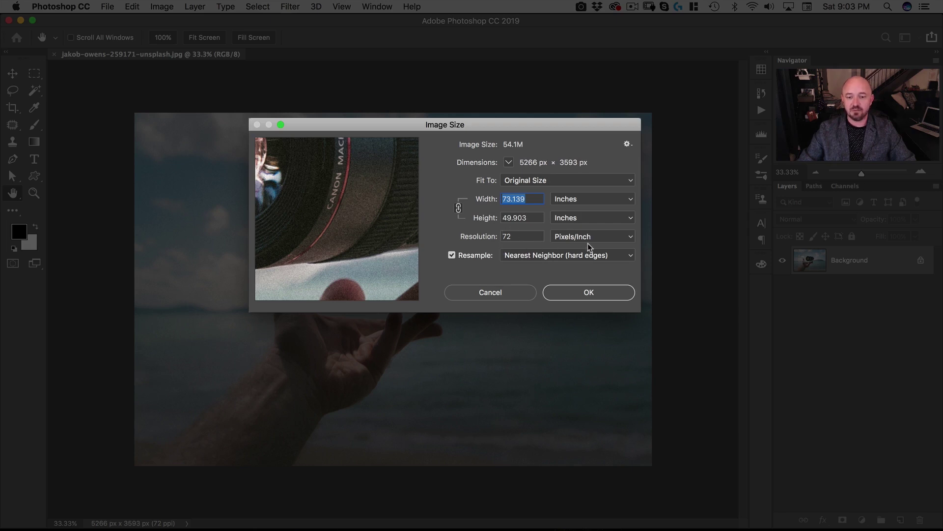
# Step: Switch the image's width and height units to centimeters, to pixels, and back to inches
pyautogui.click(578, 199)
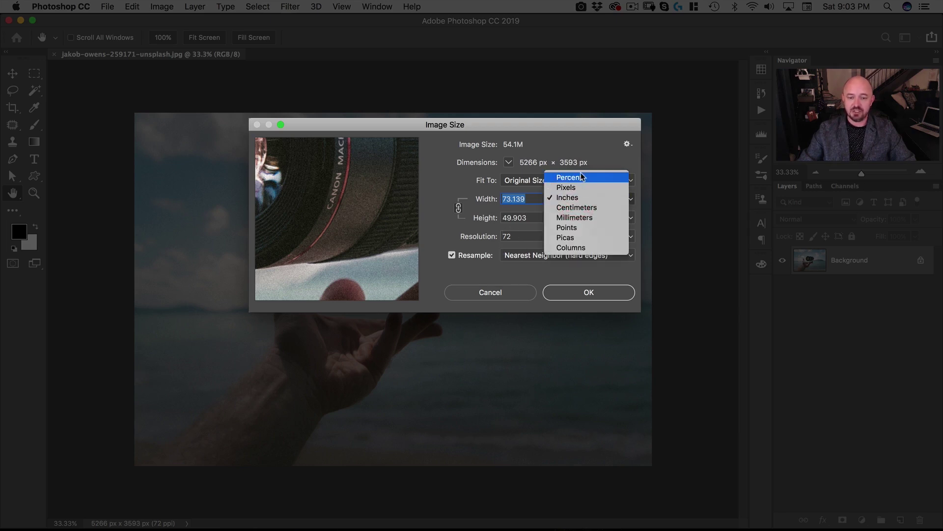
pyautogui.click(580, 217)
pyautogui.click(578, 198)
pyautogui.click(577, 187)
pyautogui.click(578, 198)
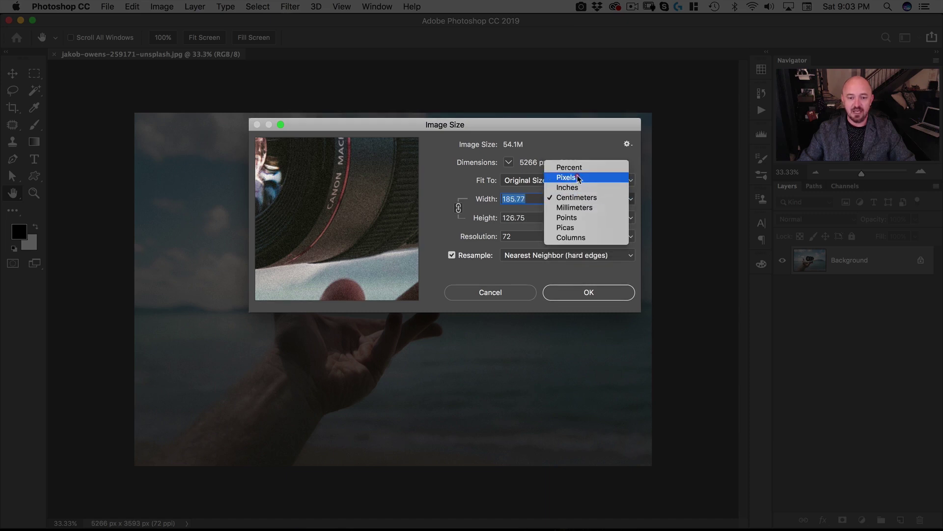
pyautogui.click(578, 178)
pyautogui.click(579, 198)
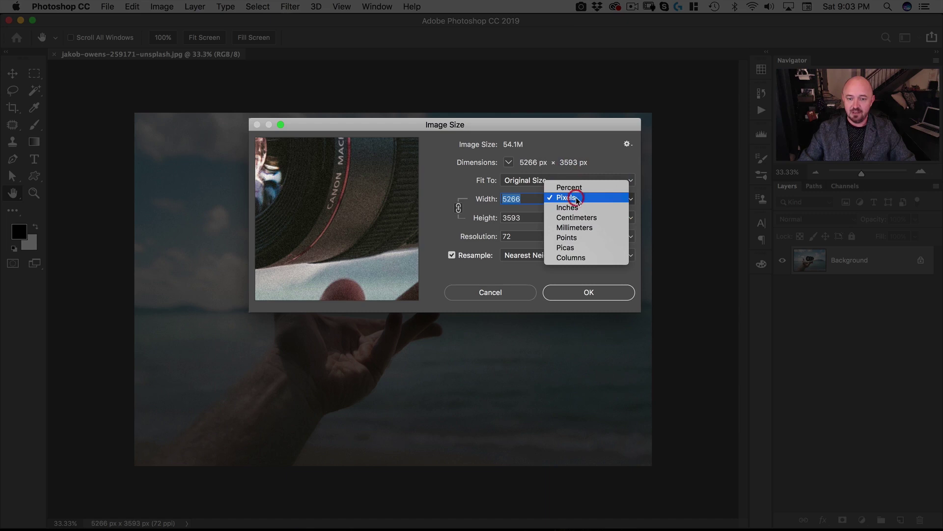
pyautogui.click(577, 208)
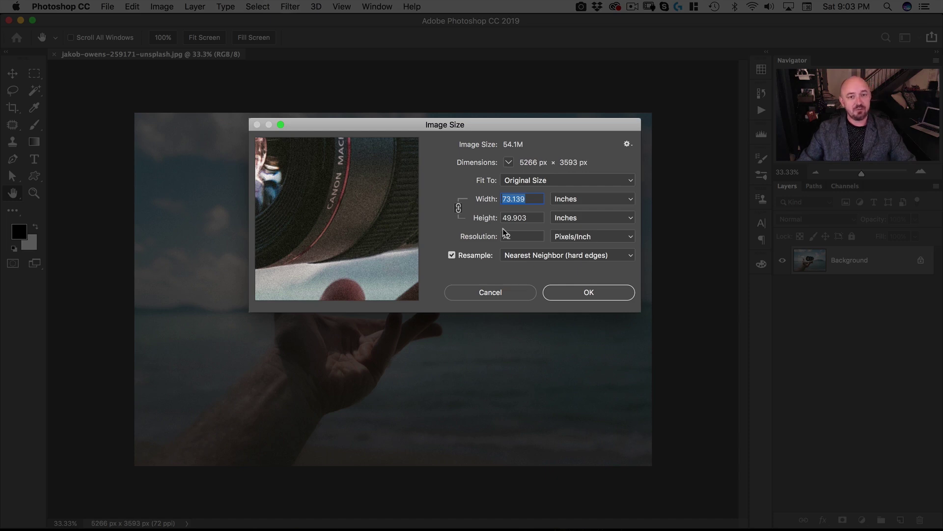
# Step: Turn off resampling, set the resolution to 300 pixels/inch, and set the image height to 8 inches
pyautogui.click(451, 256)
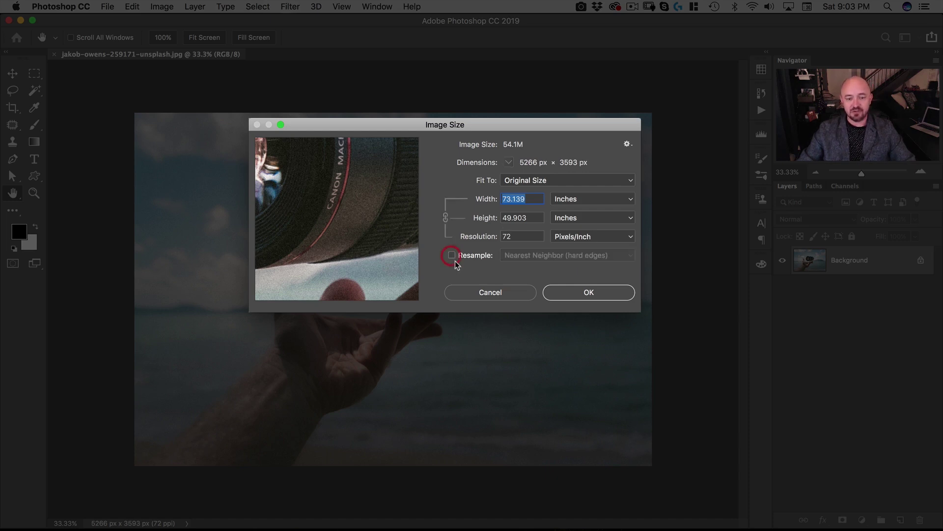
pyautogui.click(485, 237)
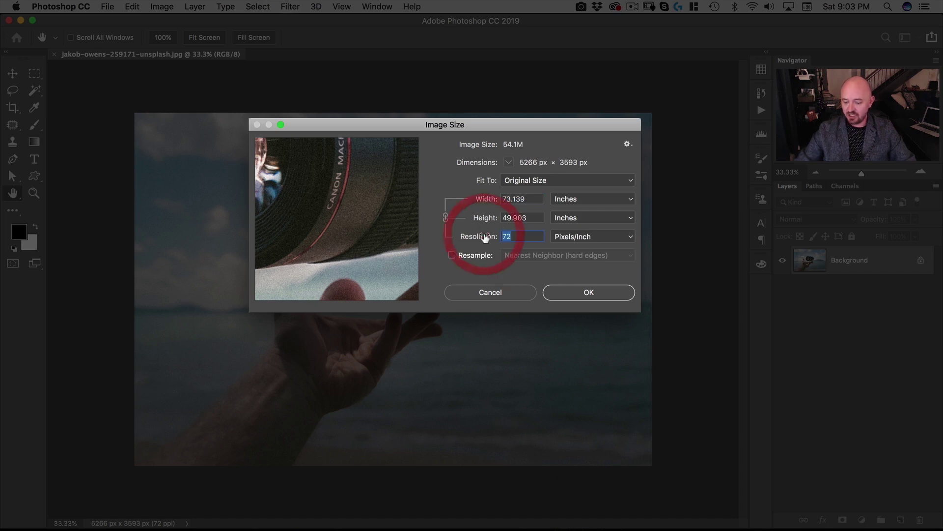
pyautogui.write('300')
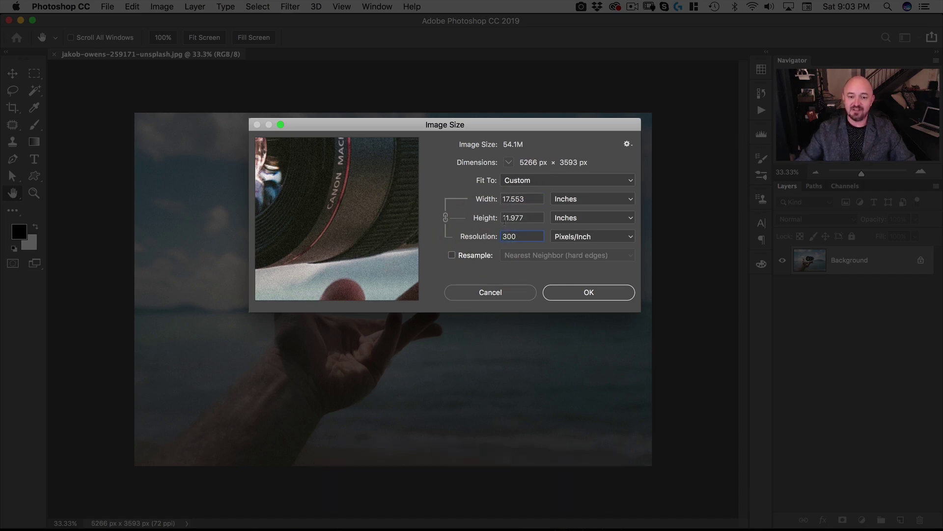
pyautogui.click(514, 218)
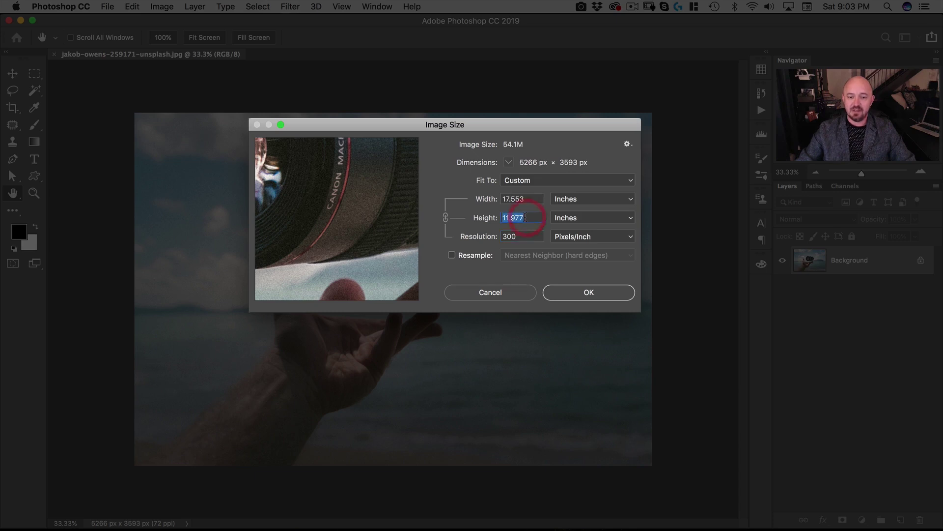
pyautogui.write('8')
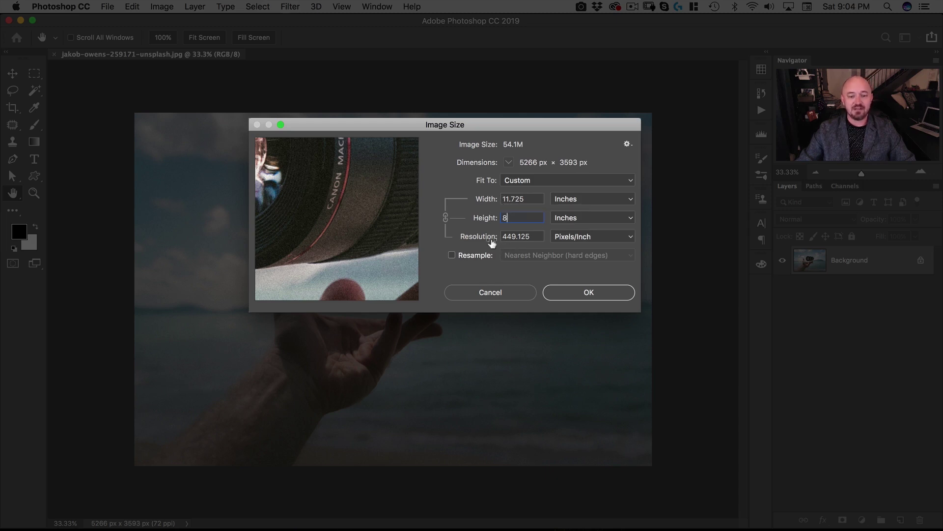
# Step: Turn resampling back on, set the resolution to 300 pixels/inch, and apply the new image size
pyautogui.click(451, 255)
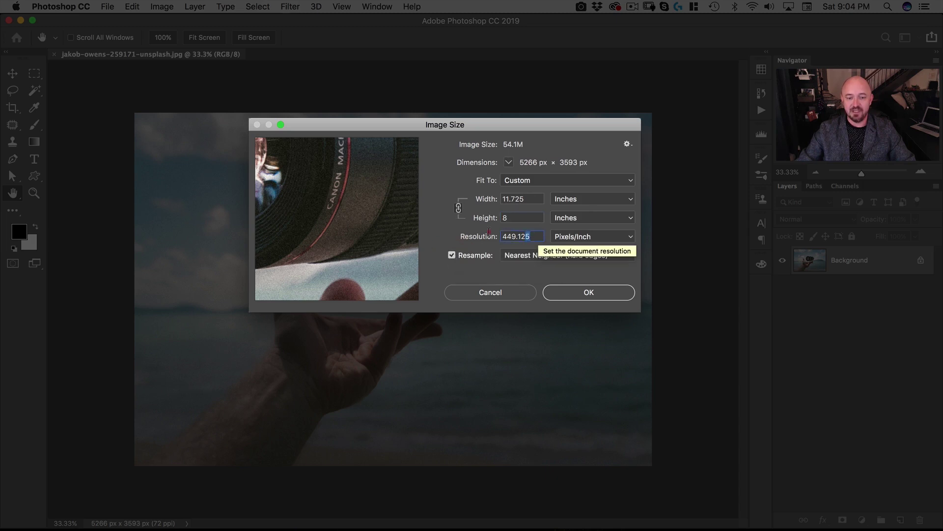
pyautogui.click(469, 232)
pyautogui.write('300')
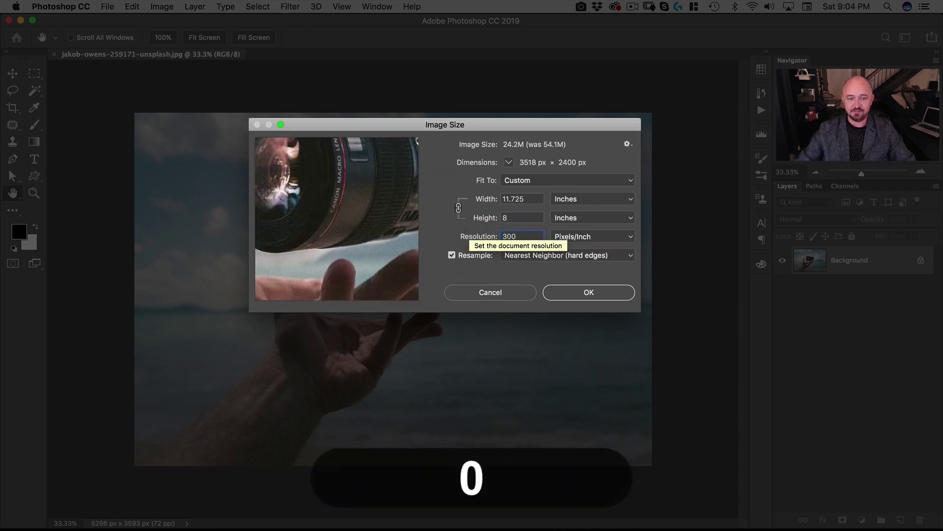
pyautogui.click(574, 295)
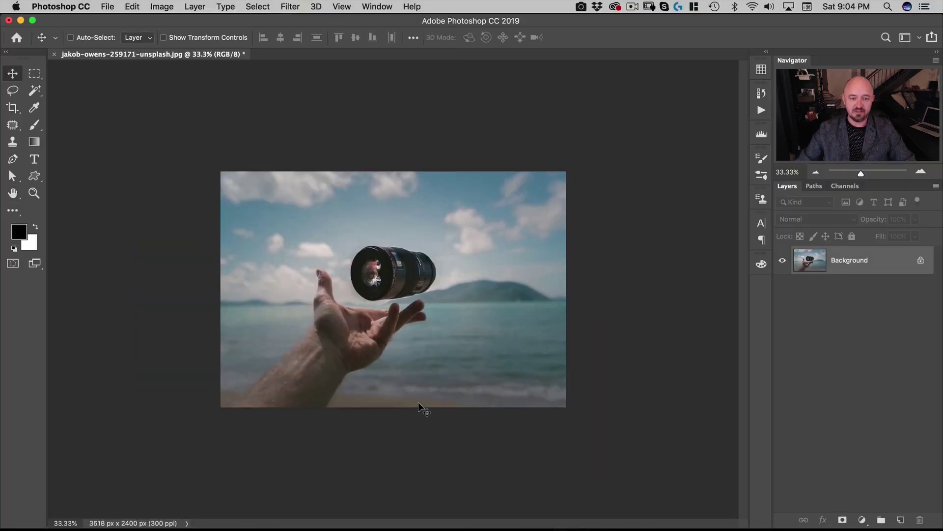
# Step: Resize the image to a height of 5 inches with resampling on, and undo the resize
pyautogui.click(161, 6)
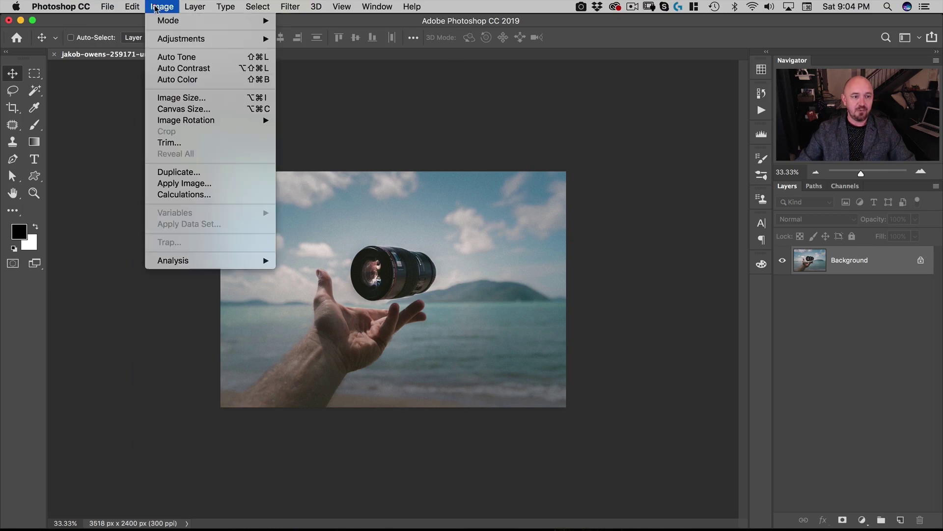
pyautogui.click(173, 96)
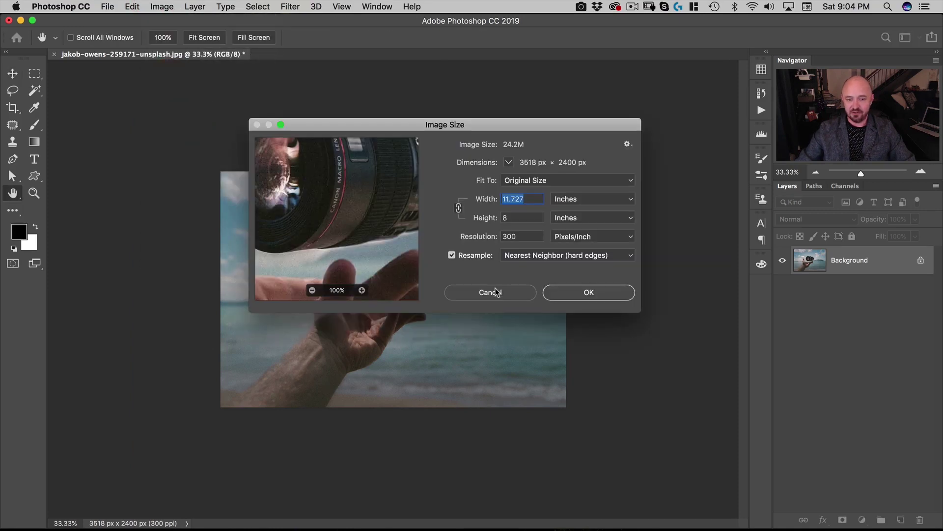
pyautogui.click(473, 216)
pyautogui.write('5')
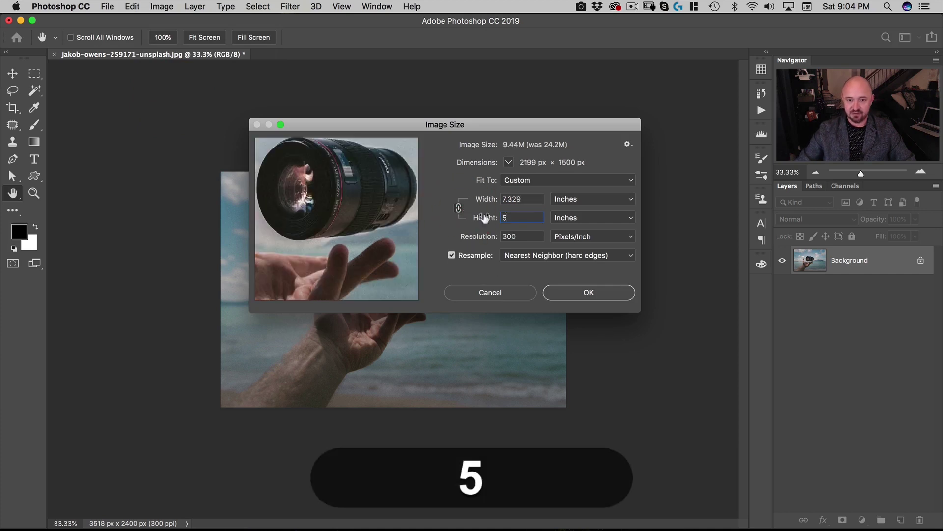
pyautogui.click(566, 290)
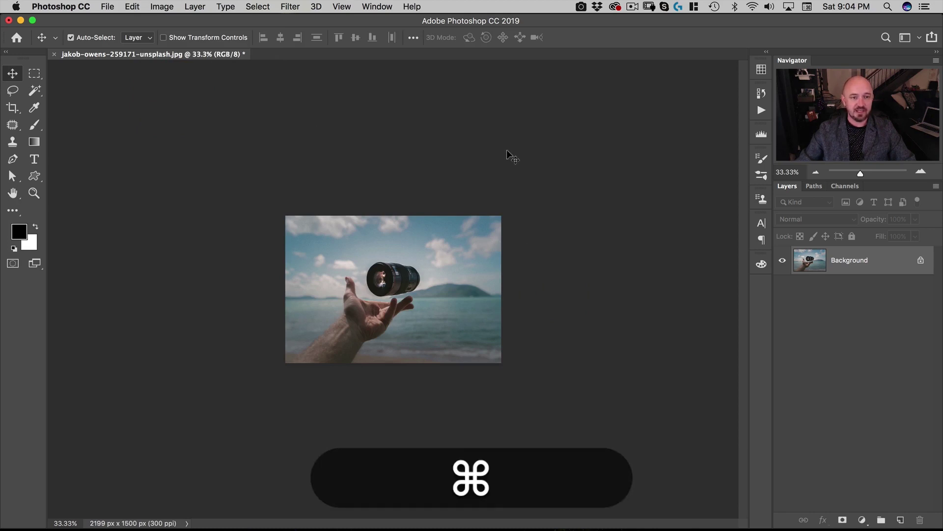
pyautogui.press('super+z')
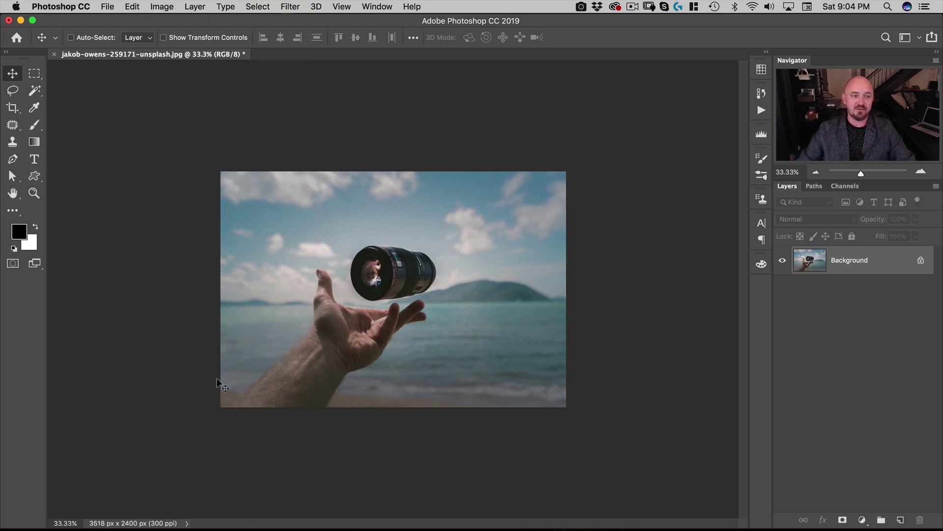
# Step: Reduce the canvas width to 10 inches from the centre anchor, accepting the clipping of the photo's sides
pyautogui.click(166, 7)
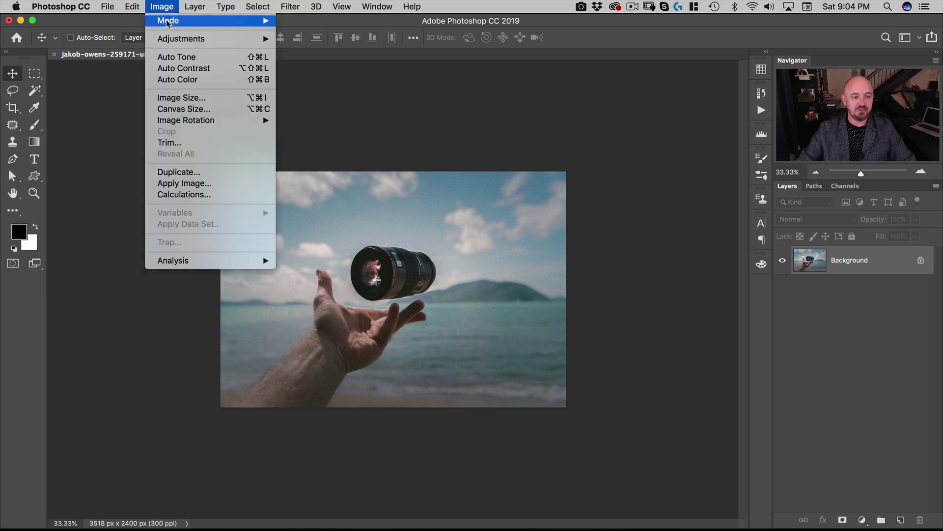
pyautogui.click(168, 109)
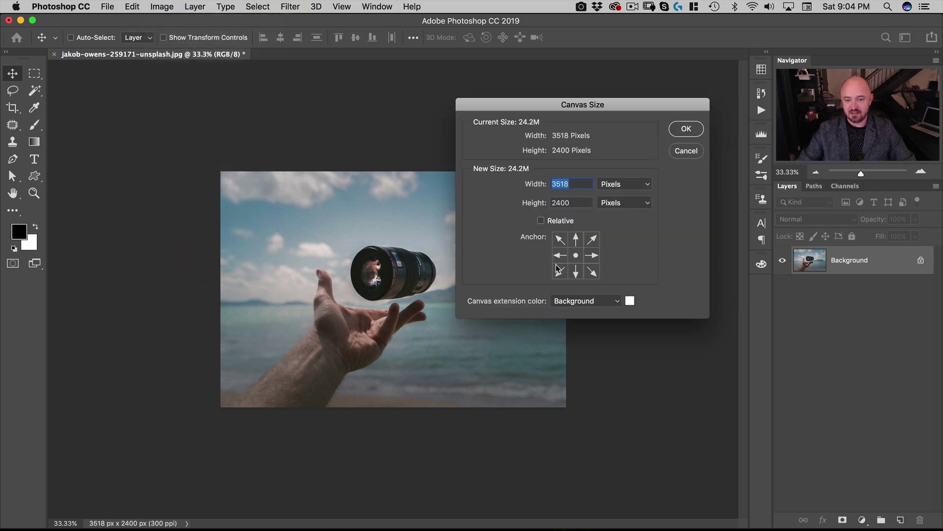
pyautogui.click(634, 185)
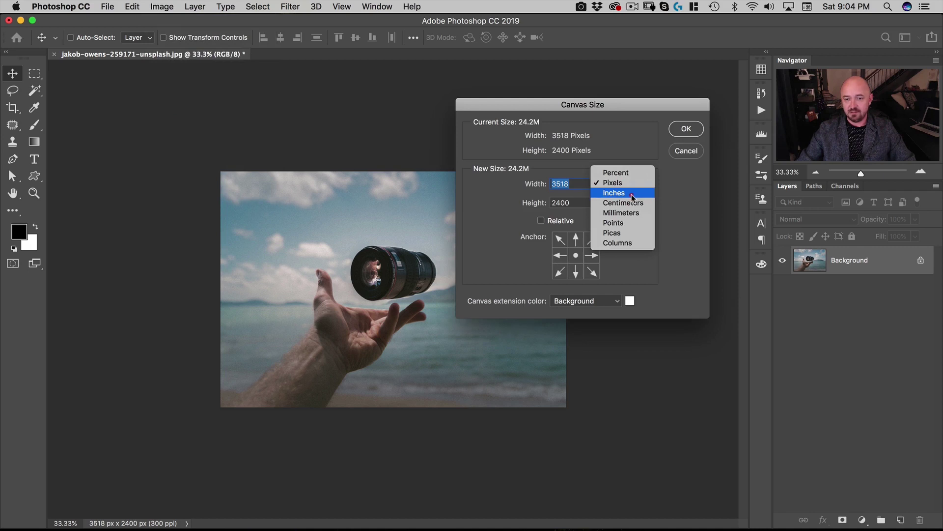
pyautogui.click(632, 194)
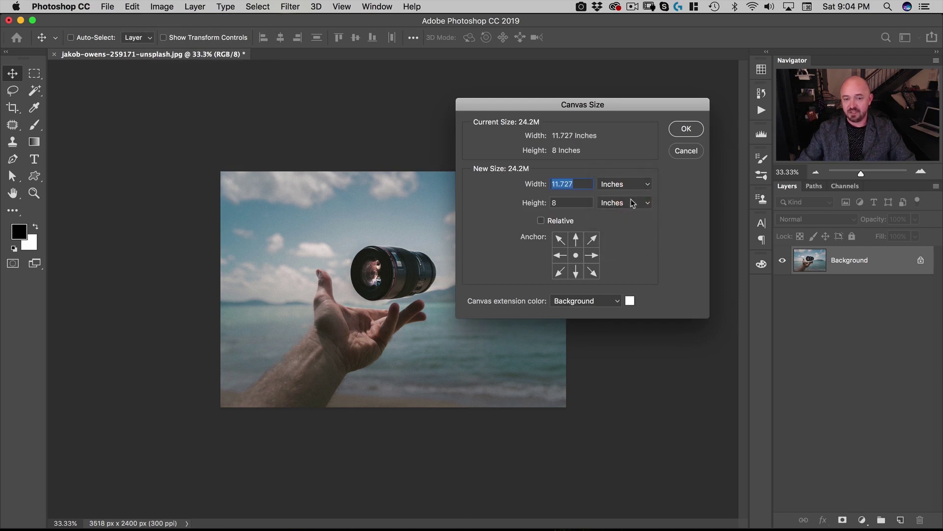
pyautogui.click(490, 180)
pyautogui.write('10')
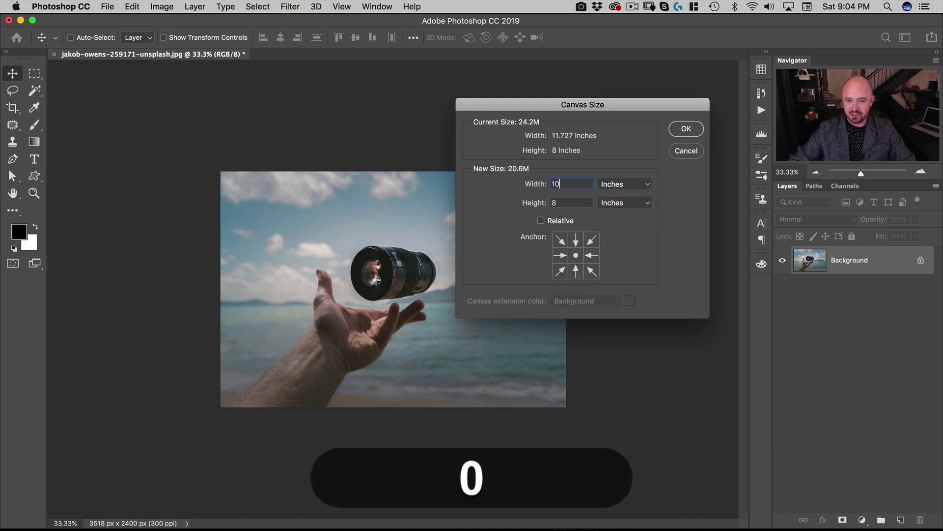
pyautogui.click(686, 129)
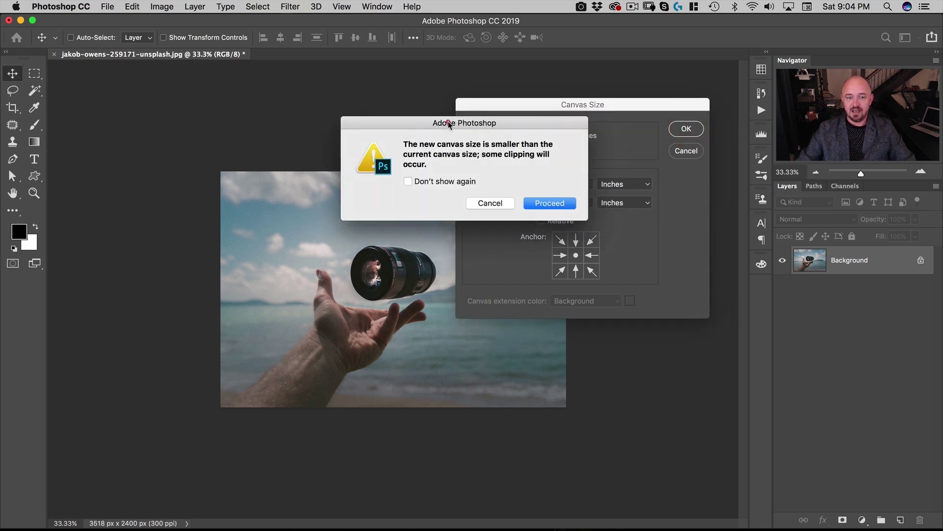
pyautogui.moveTo(455, 123); pyautogui.dragTo(414, 122)
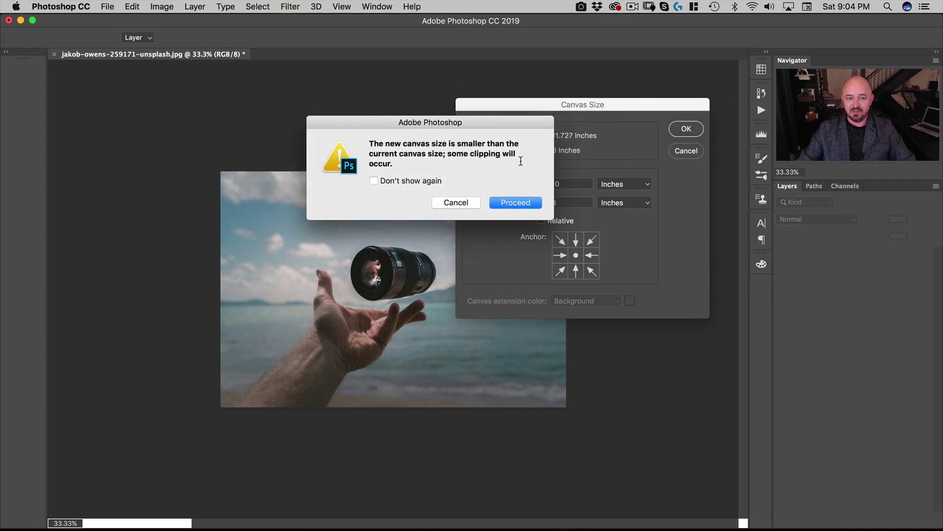
pyautogui.click(516, 202)
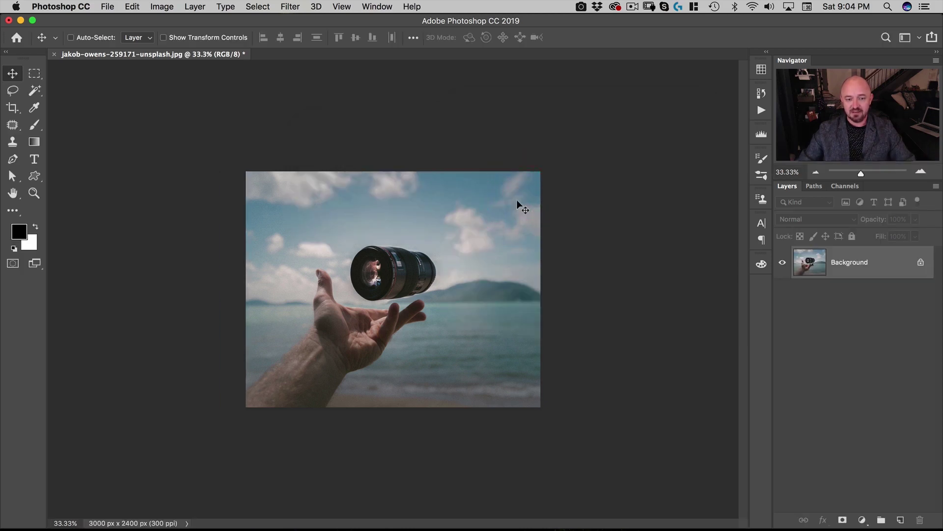
# Step: Compare the photo before and after the canvas change, and review its width, height and resolution in Image Size
pyautogui.press('super+z')
pyautogui.press('super+shift+z')
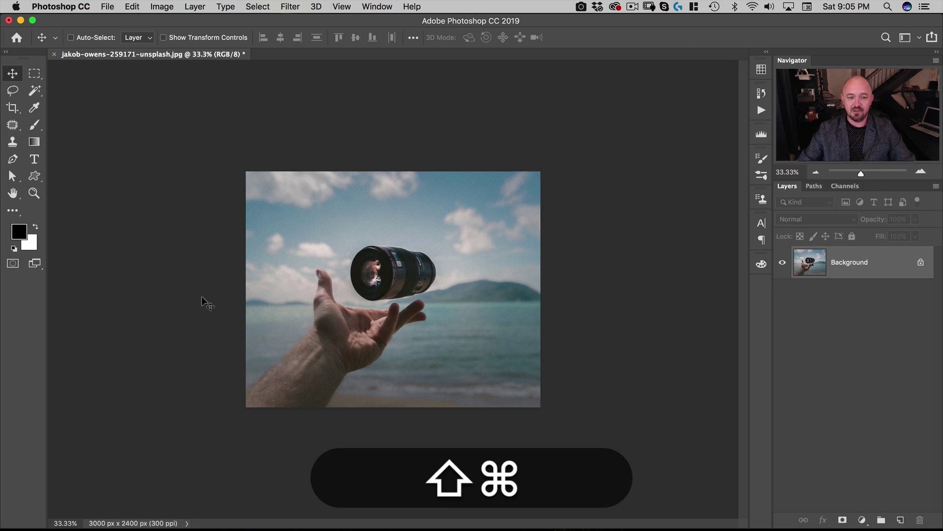
pyautogui.click(161, 6)
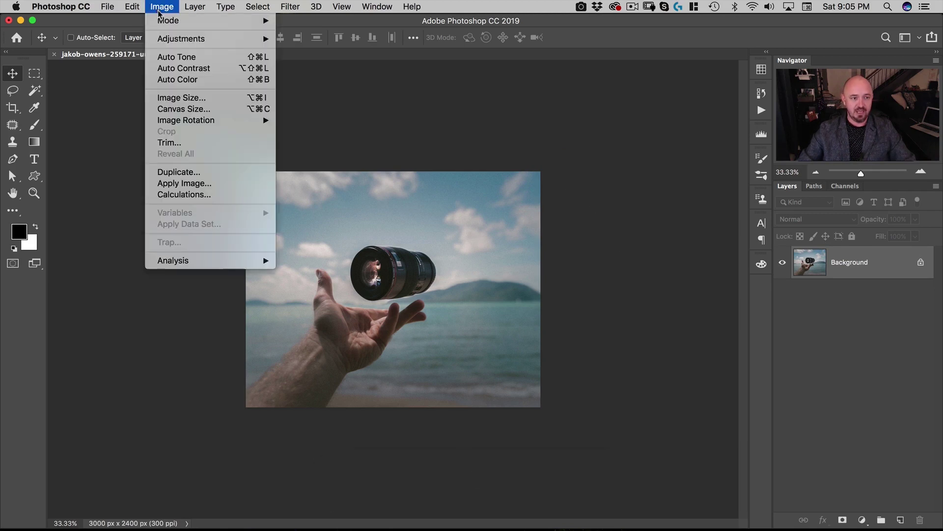
pyautogui.click(168, 97)
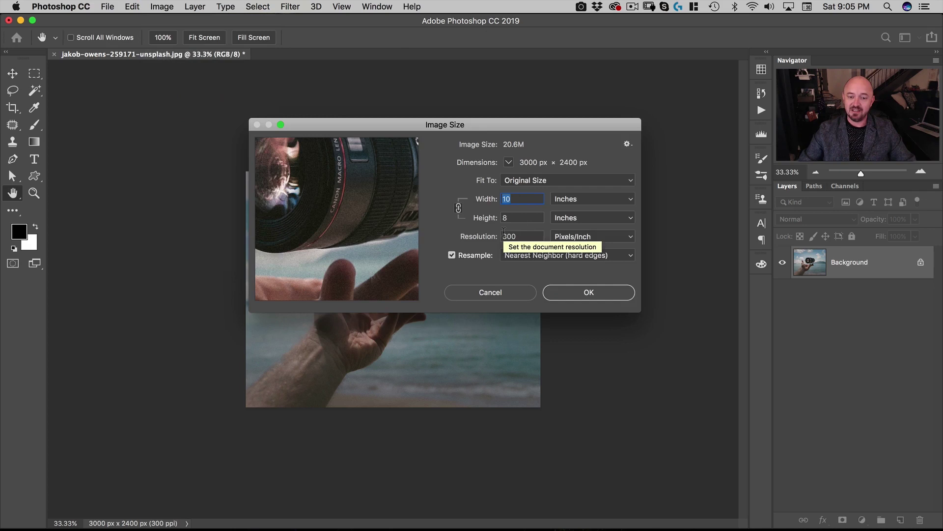
pyautogui.click(491, 293)
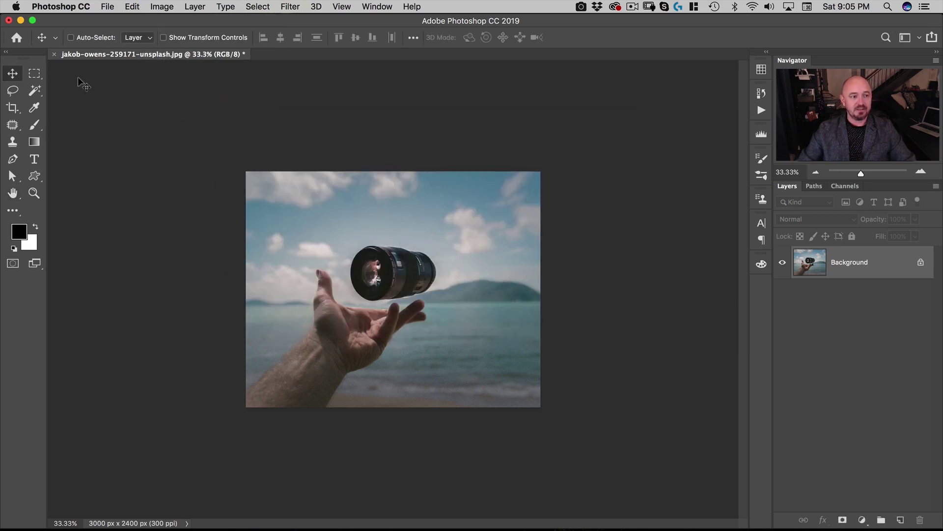
# Step: Close jakob-owens-259171-unsplash.jpg without saving the changes
pyautogui.click(54, 55)
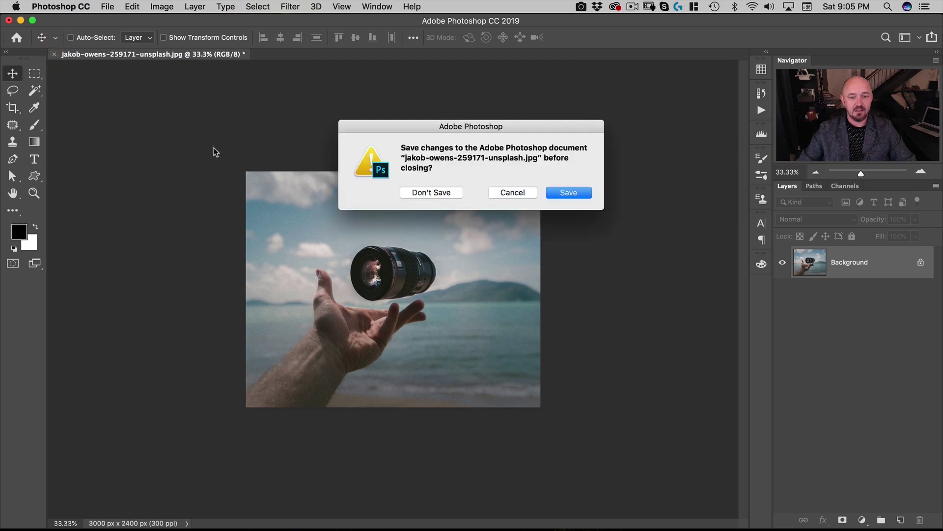
pyautogui.click(438, 193)
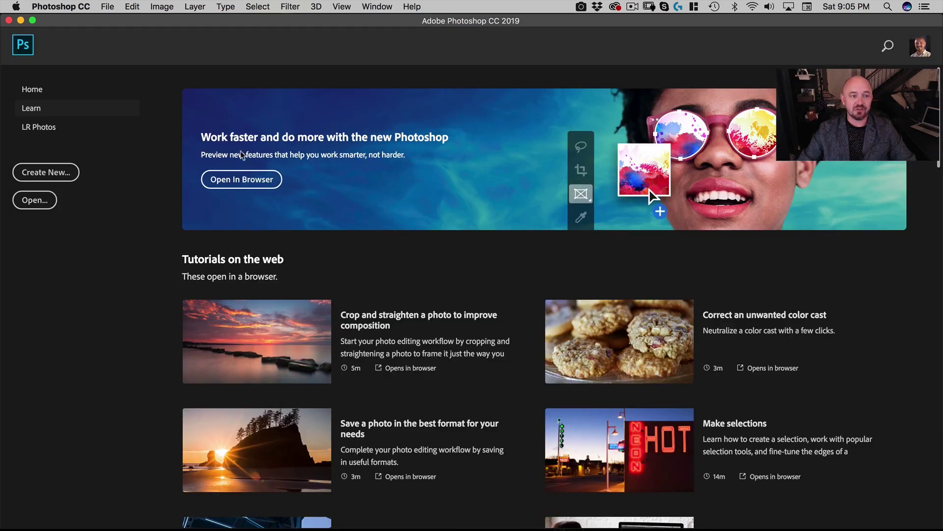
# Step: Open laine-model-02.jpg from the assets folder
pyautogui.click(108, 7)
pyautogui.click(121, 31)
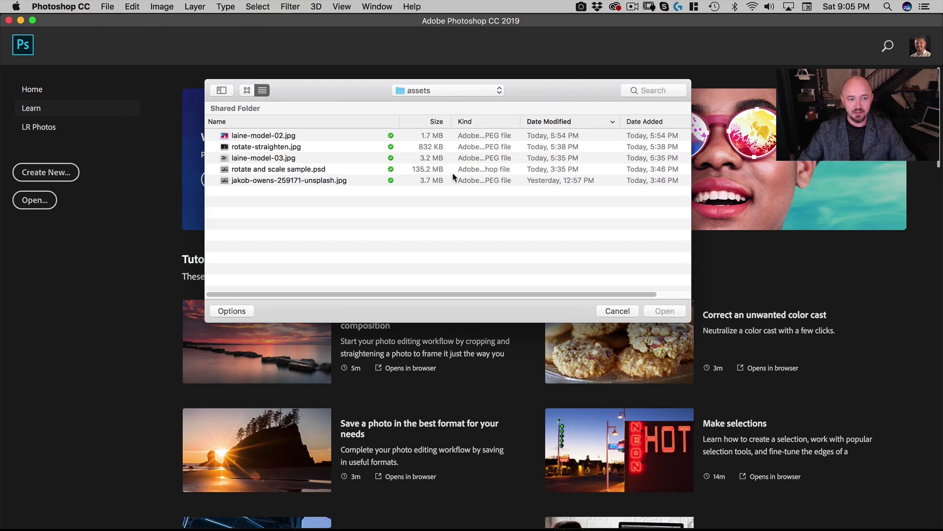
pyautogui.click(251, 137)
pyautogui.doubleClick(251, 138)
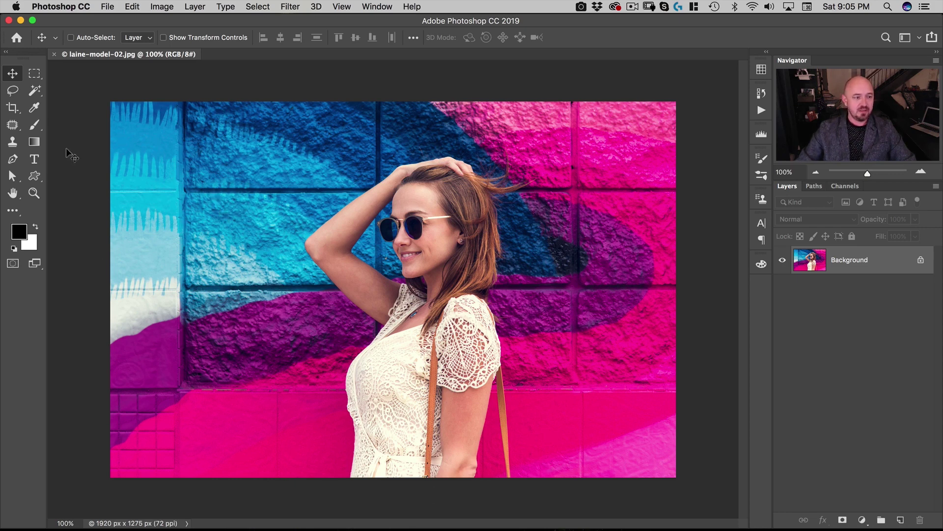
# Step: Set the Crop tool to the 5 : 7 ratio preset and swap it to a landscape 7 by 5 crop
pyautogui.click(14, 110)
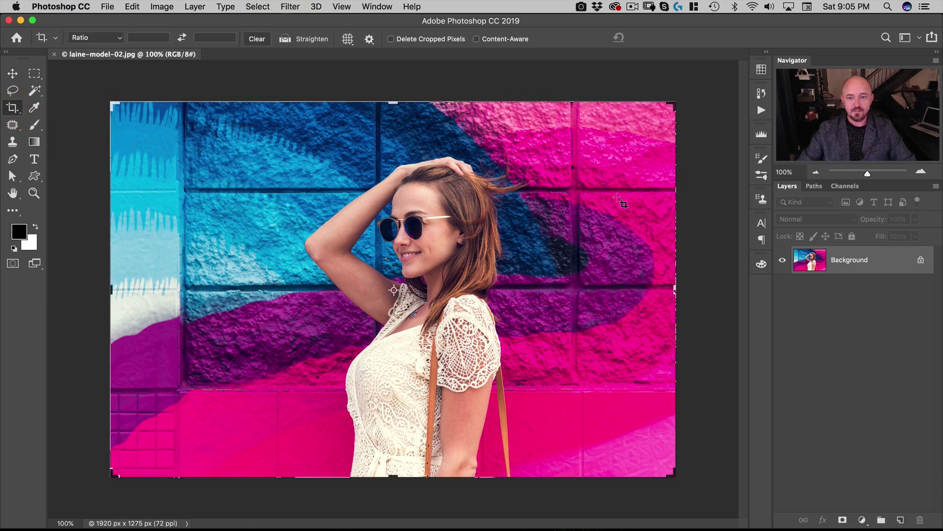
pyautogui.click(109, 38)
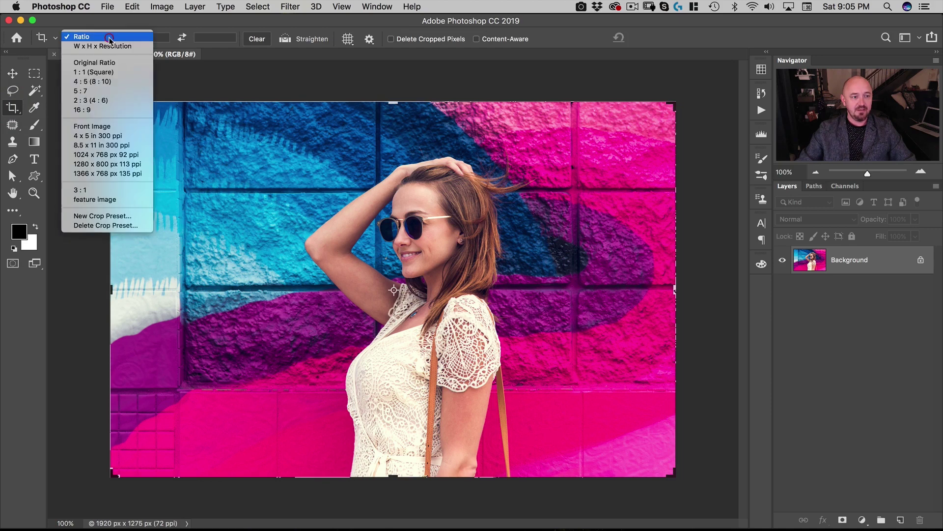
pyautogui.click(102, 91)
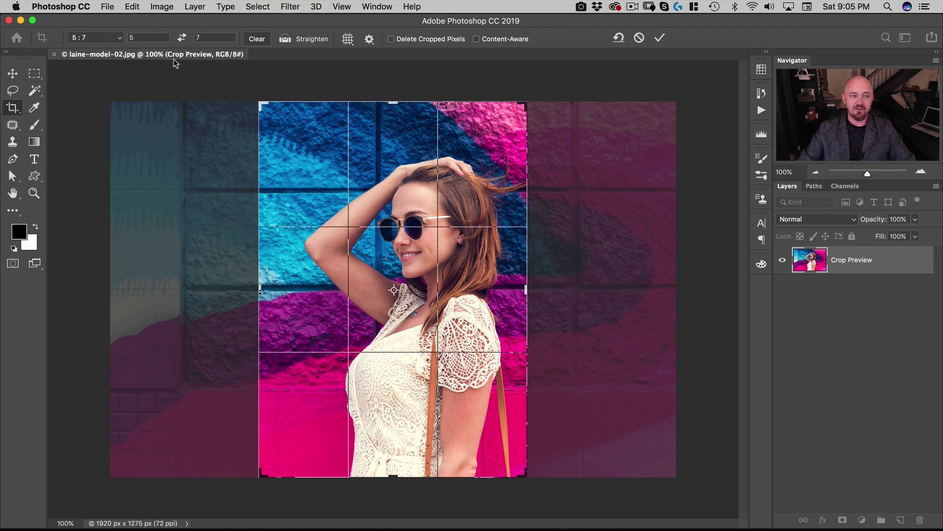
pyautogui.click(183, 38)
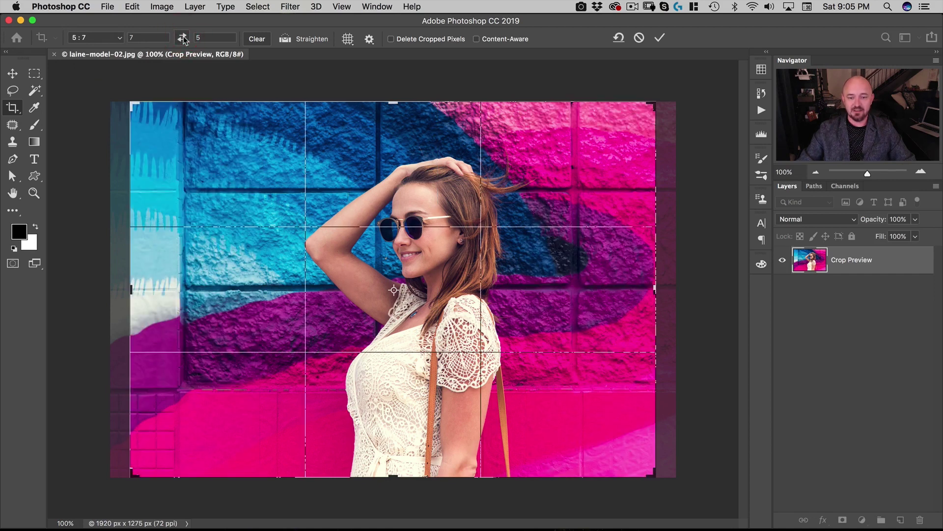
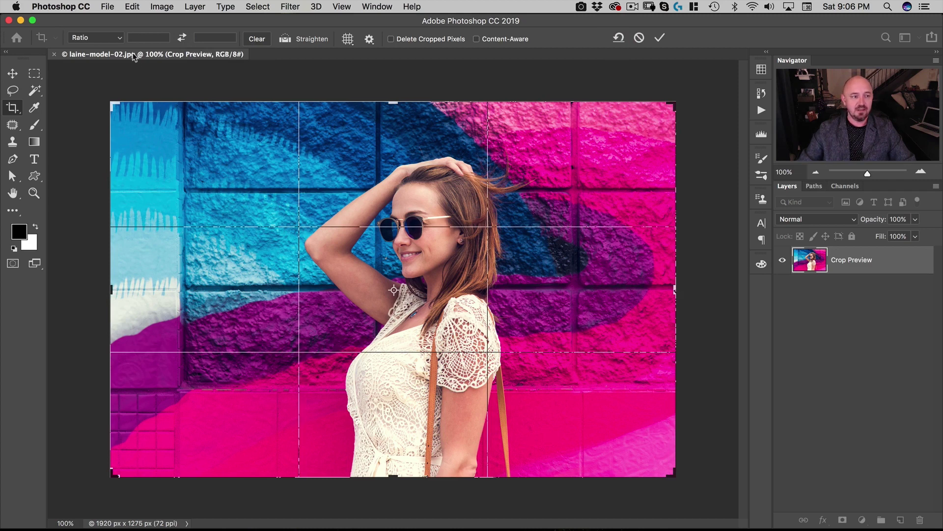
pyautogui.click(110, 40)
pyautogui.click(101, 90)
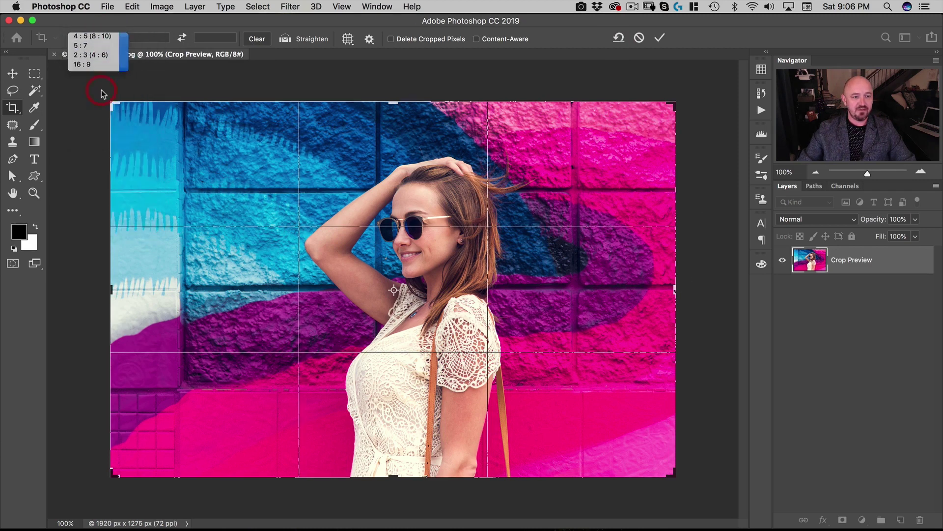
pyautogui.click(182, 38)
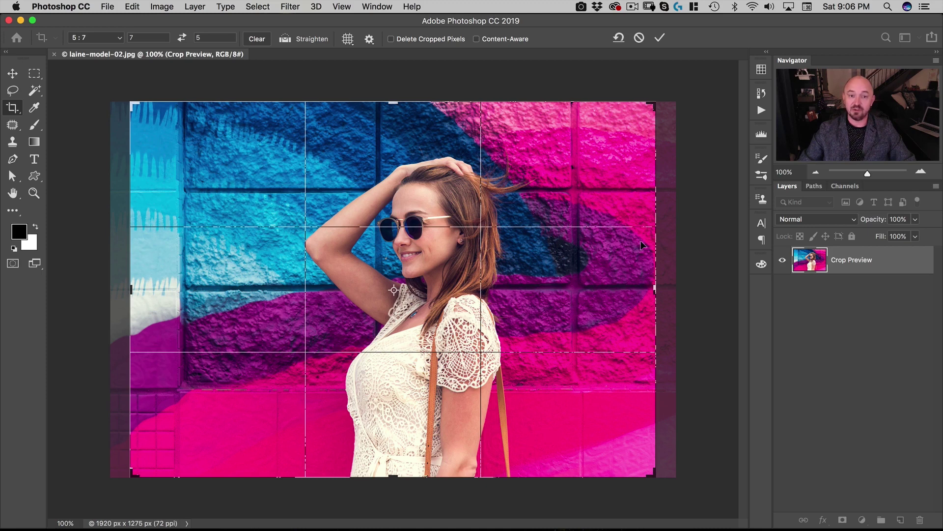
# Step: Cycle through the crop overlay guides on the photo, returning to Rule of Thirds
pyautogui.click(349, 39)
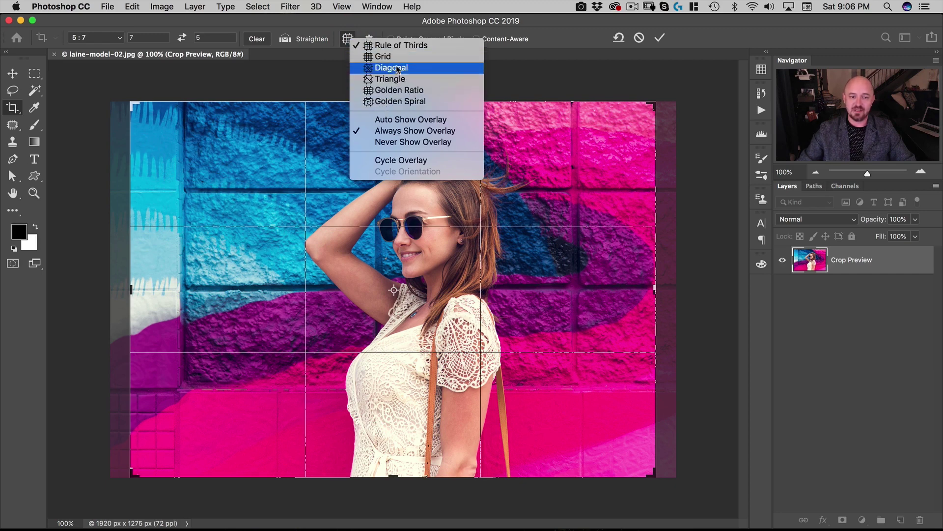
pyautogui.click(347, 40)
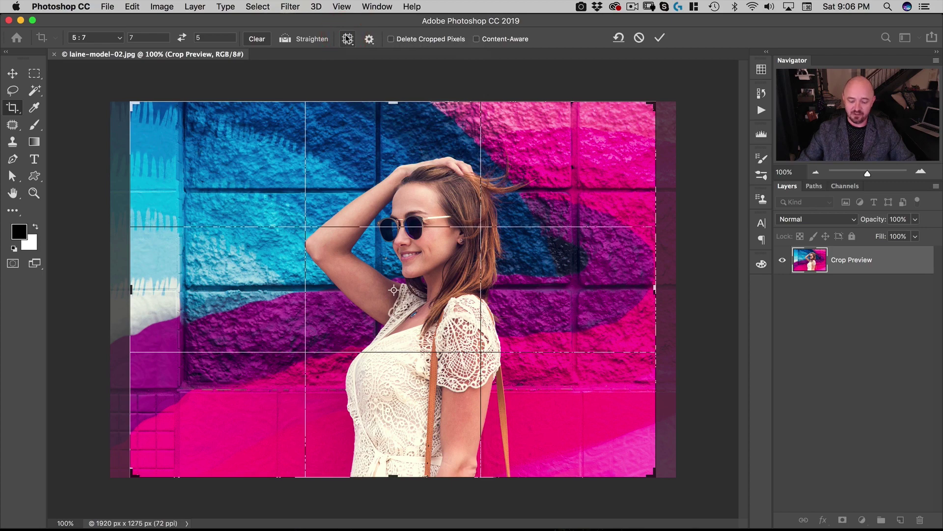
pyautogui.press('o')
pyautogui.press('o')
pyautogui.press('o')
pyautogui.press('o')
pyautogui.press('o')
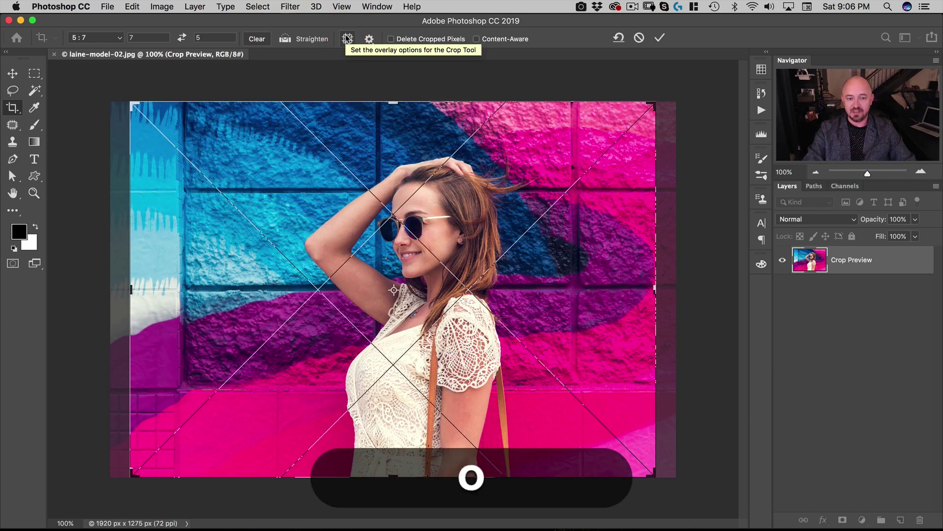
pyautogui.press('o')
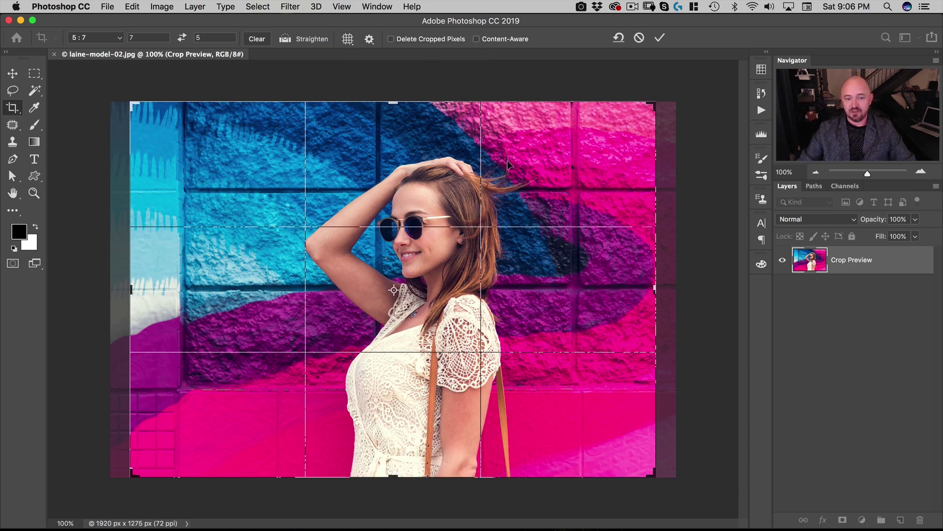
# Step: Crop to about 1179 x 841 px around the woman's upper body, aligning her face with the upper-right thirds intersection and keeping the cropped pixels
pyautogui.moveTo(506, 279); pyautogui.dragTo(575, 281)
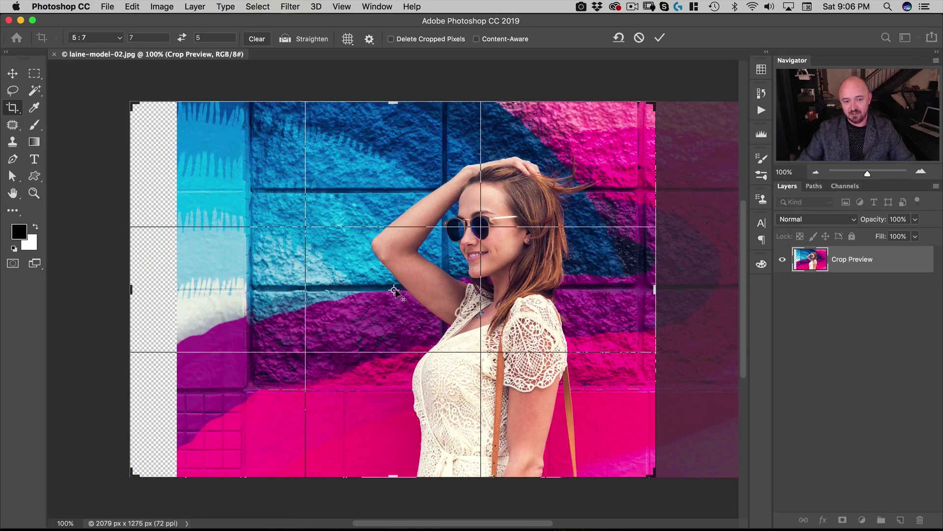
pyautogui.moveTo(394, 291); pyautogui.dragTo(482, 227)
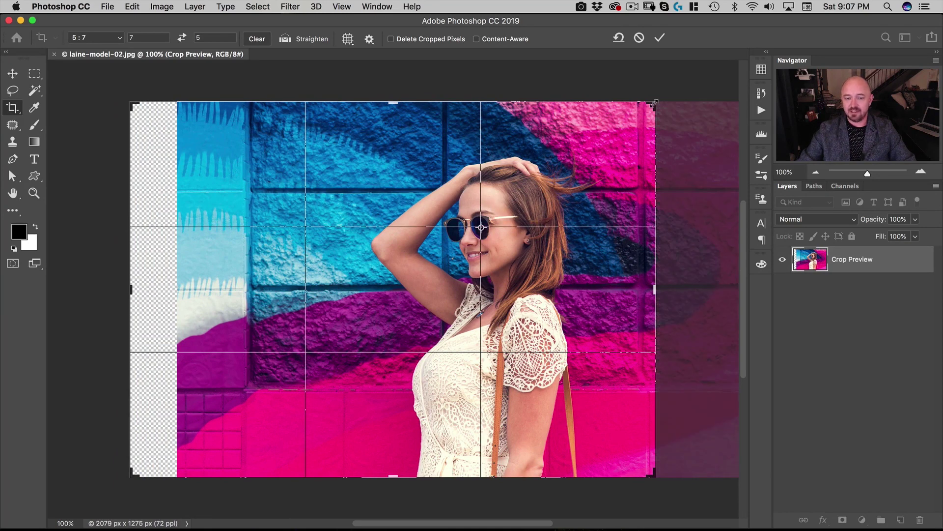
pyautogui.moveTo(653, 104); pyautogui.dragTo(571, 178)
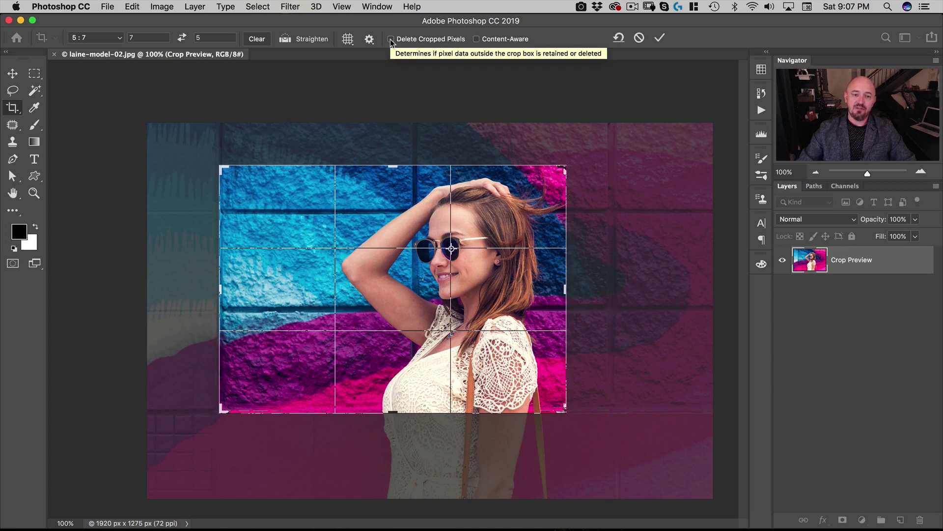
pyautogui.click(660, 39)
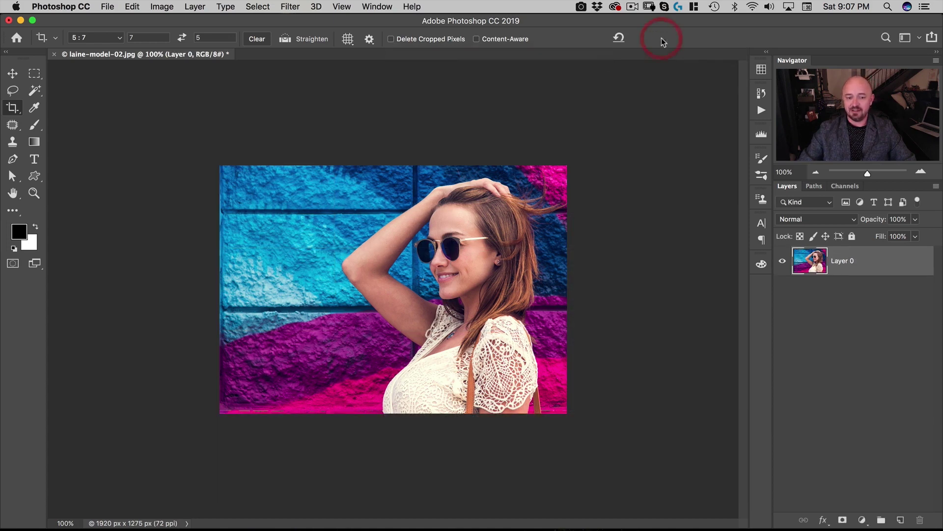
# Step: Shift the photo within the cropped canvas to check its retained pixels, and undo both the move and the crop
pyautogui.click(13, 73)
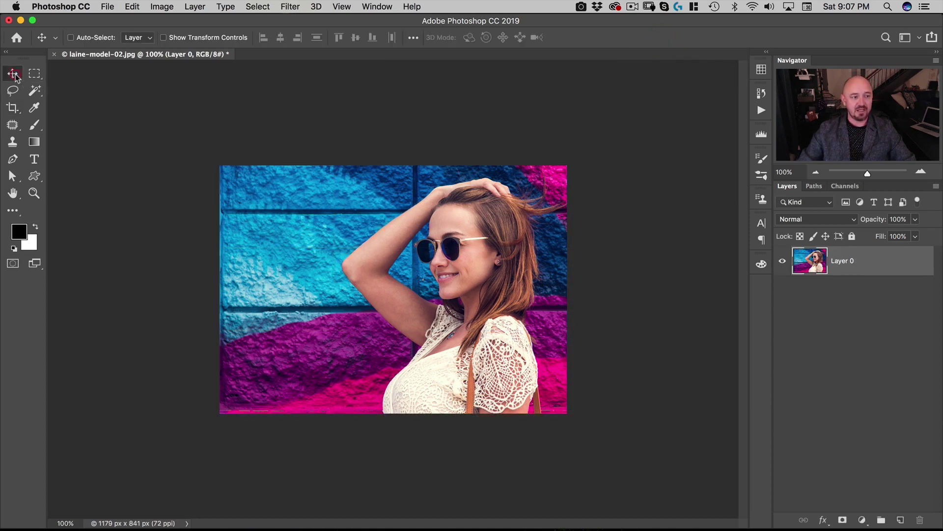
pyautogui.moveTo(482, 299); pyautogui.dragTo(491, 330)
pyautogui.press('super+z')
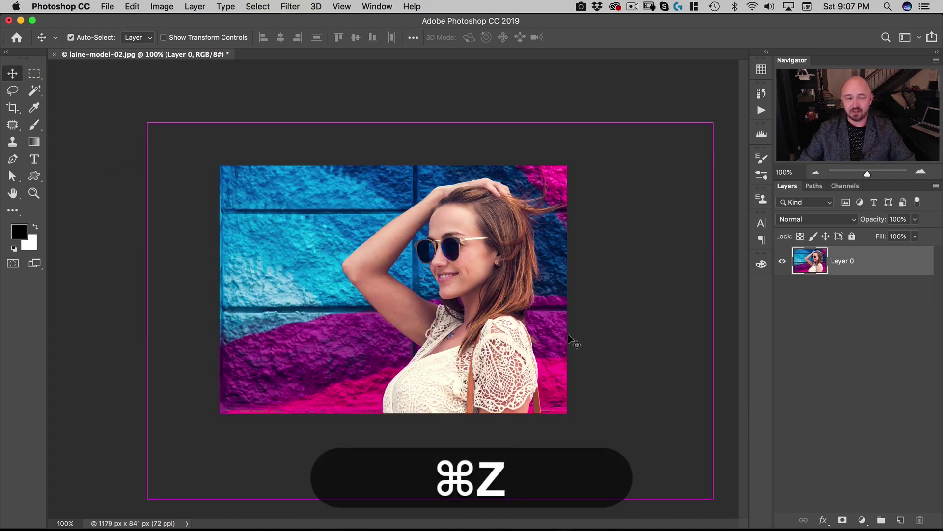
pyautogui.press('super')
pyautogui.click(125, 6)
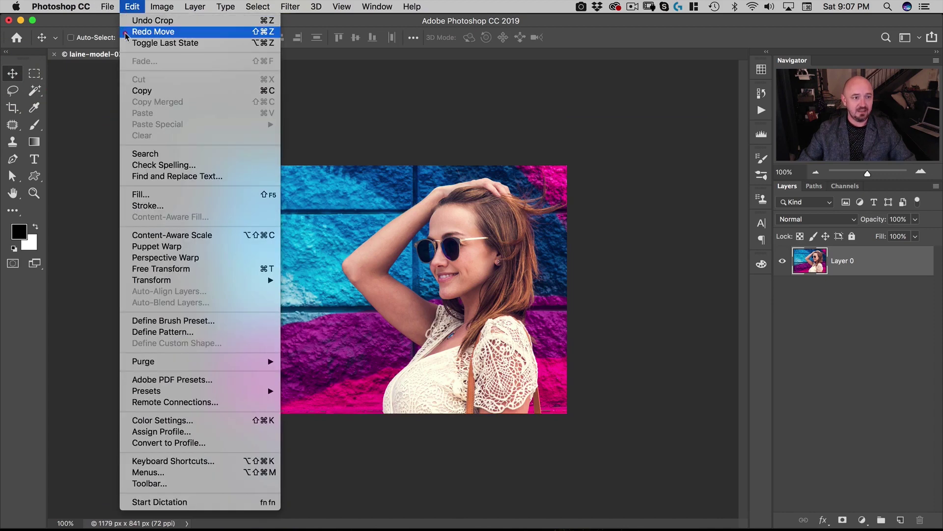
pyautogui.click(147, 16)
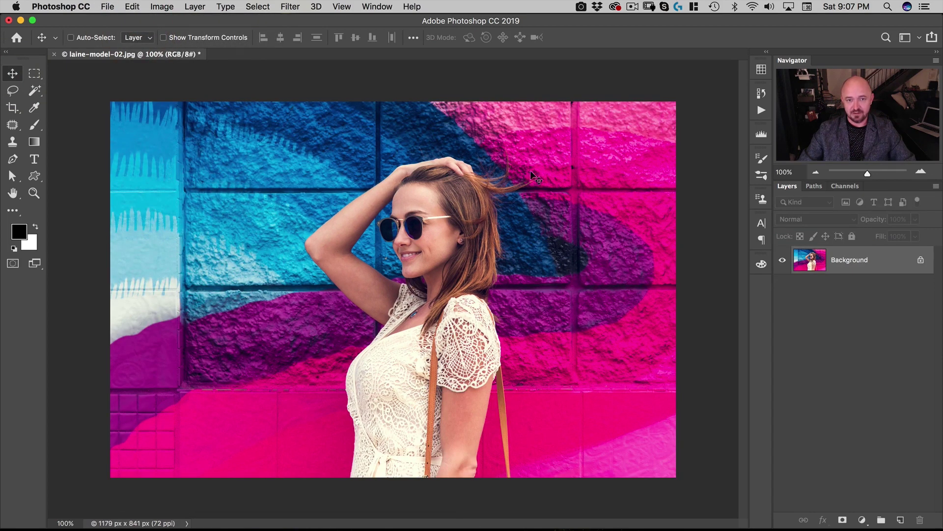
# Step: Crop to about 1124 x 803 px around the woman's upper body with Delete Cropped Pixels on
pyautogui.press('c')
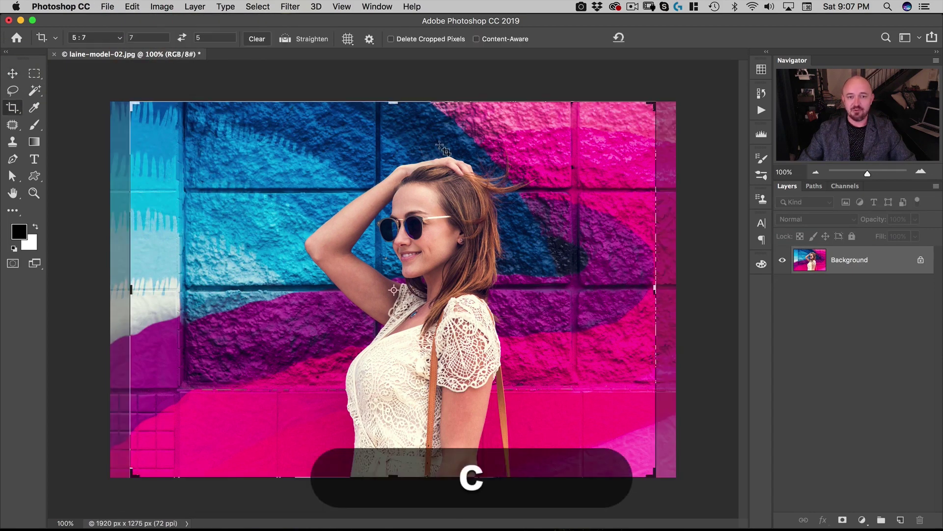
pyautogui.click(391, 39)
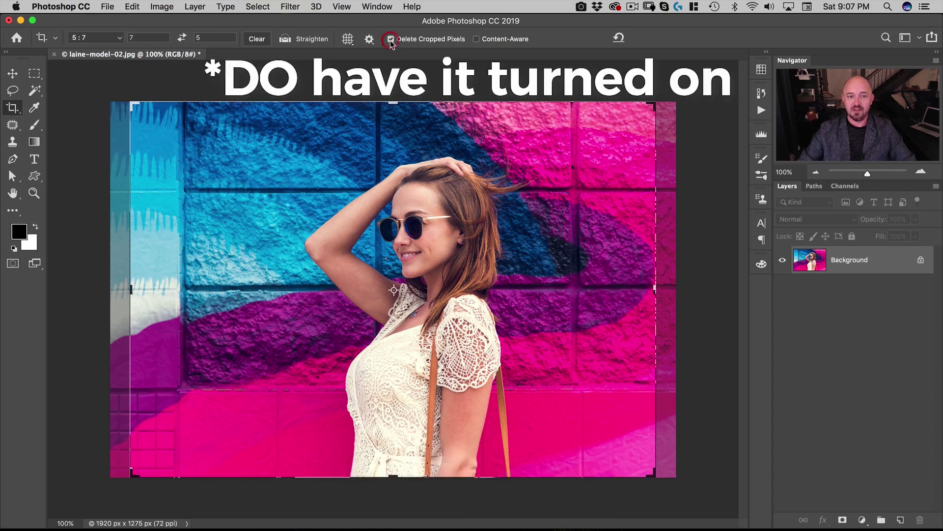
pyautogui.moveTo(653, 104); pyautogui.dragTo(554, 218)
pyautogui.moveTo(523, 245); pyautogui.dragTo(559, 264)
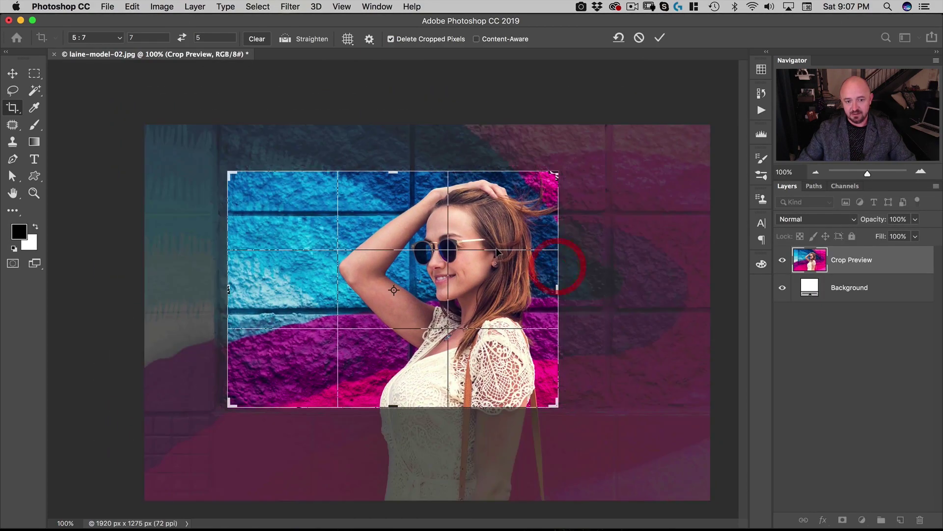
pyautogui.press('Return')
# Step: Convert the background to a normal layer and shift the cropped photo slightly down and left
pyautogui.press('v')
pyautogui.moveTo(484, 211); pyautogui.dragTo(593, 216)
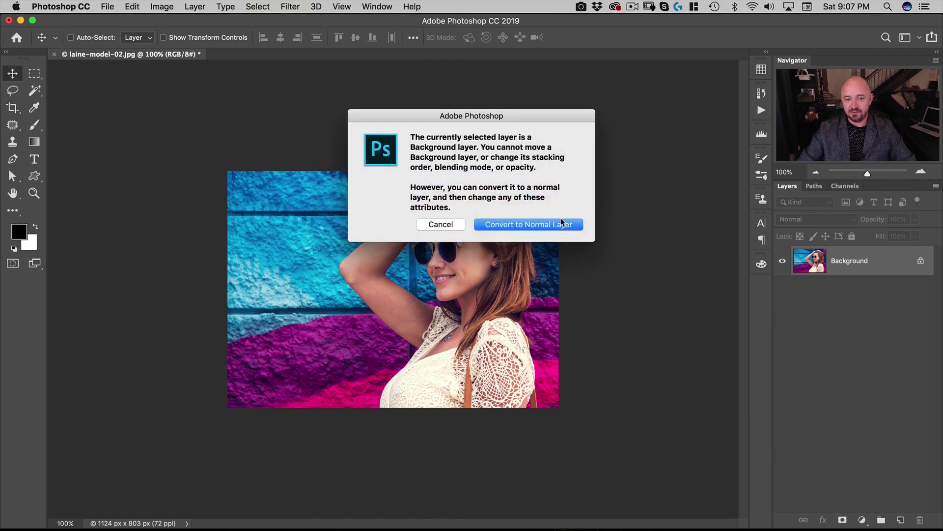
pyautogui.click(501, 226)
pyautogui.moveTo(506, 221); pyautogui.dragTo(525, 219)
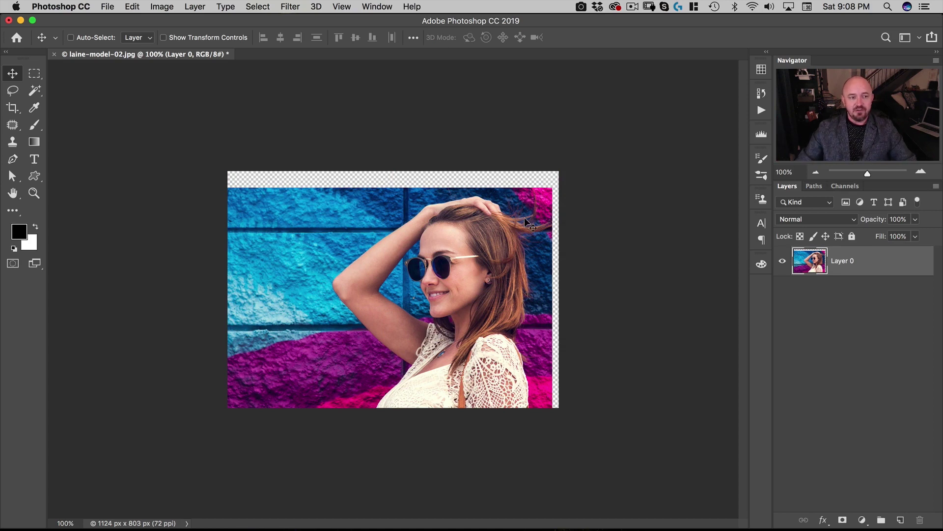
# Step: Turn off Delete Cropped Pixels for the Crop tool and dismiss the crop frame
pyautogui.press('c')
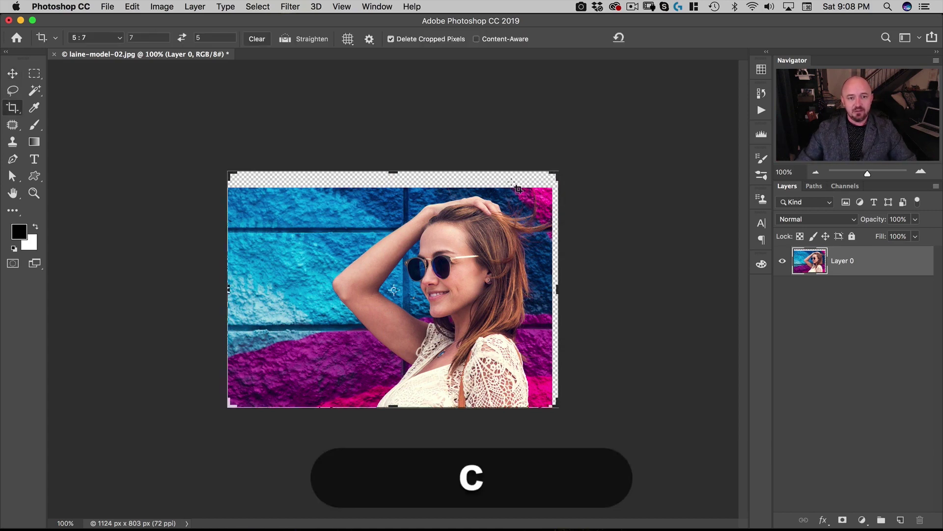
pyautogui.click(391, 39)
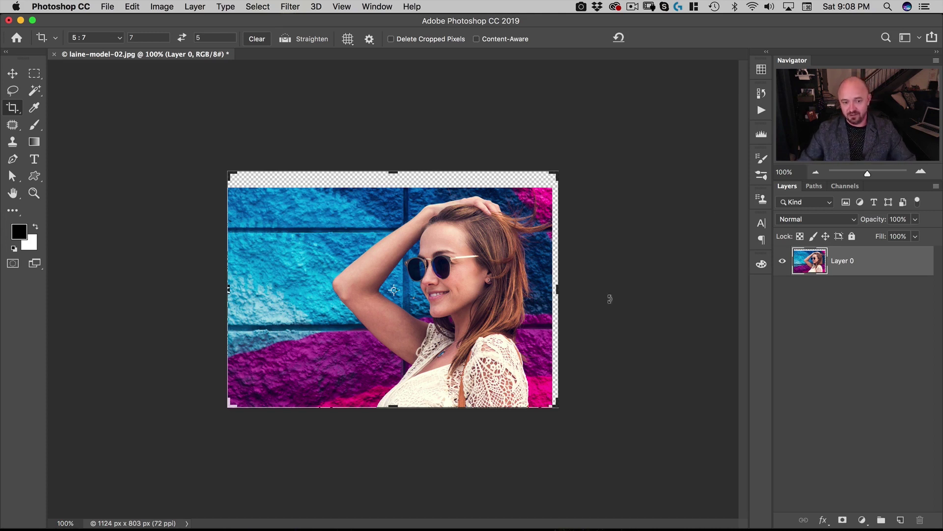
pyautogui.press('Escape')
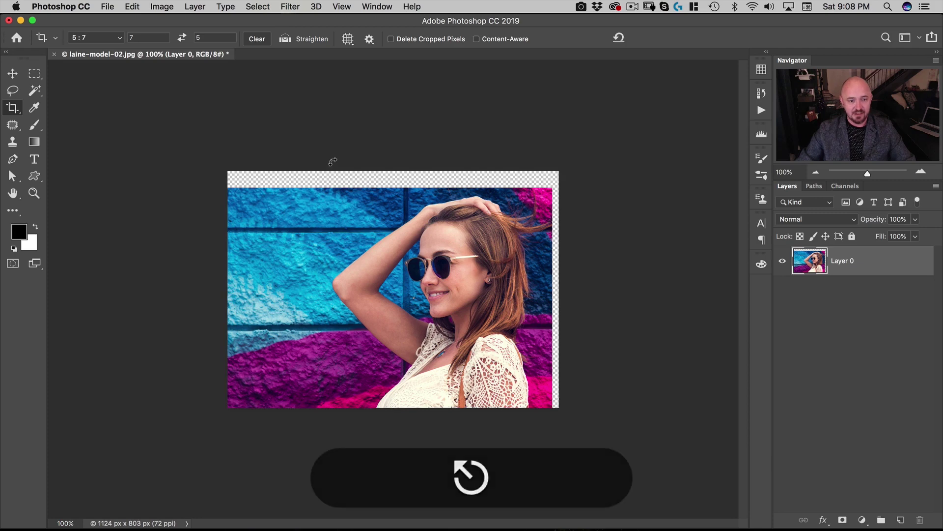
# Step: Revert the photo to its initial laine-model-02.jpg snapshot in the history
pyautogui.click(761, 70)
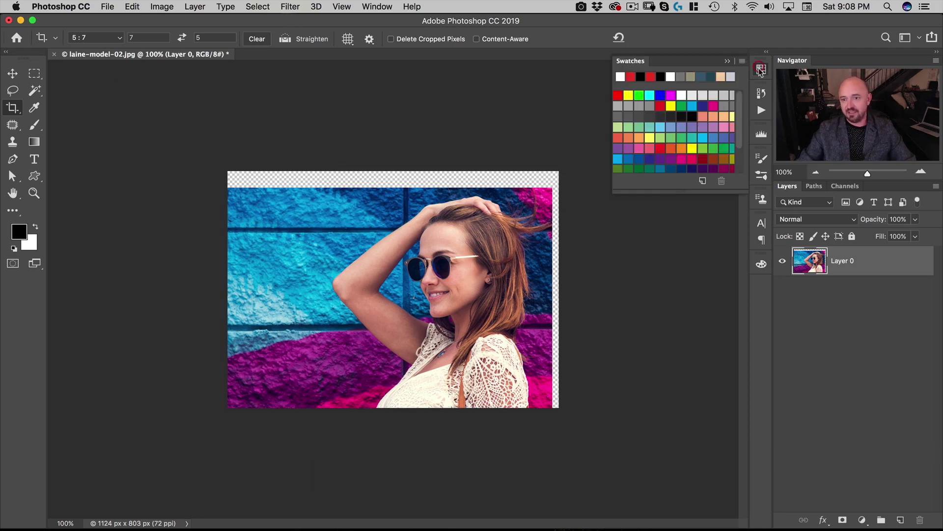
pyautogui.click(761, 70)
pyautogui.click(761, 94)
pyautogui.click(659, 101)
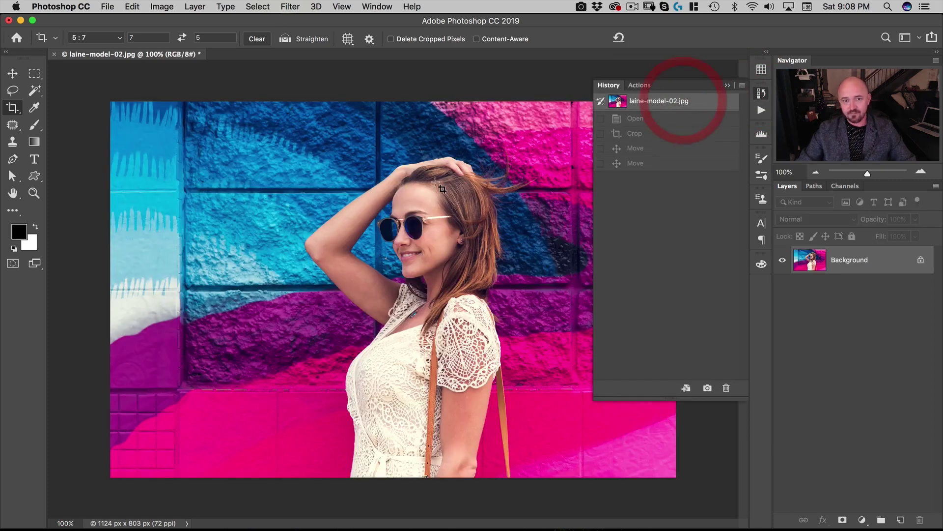
# Step: Reactivate the Crop tool, clearing its aspect ratio and turning on Delete Cropped Pixels
pyautogui.press('c')
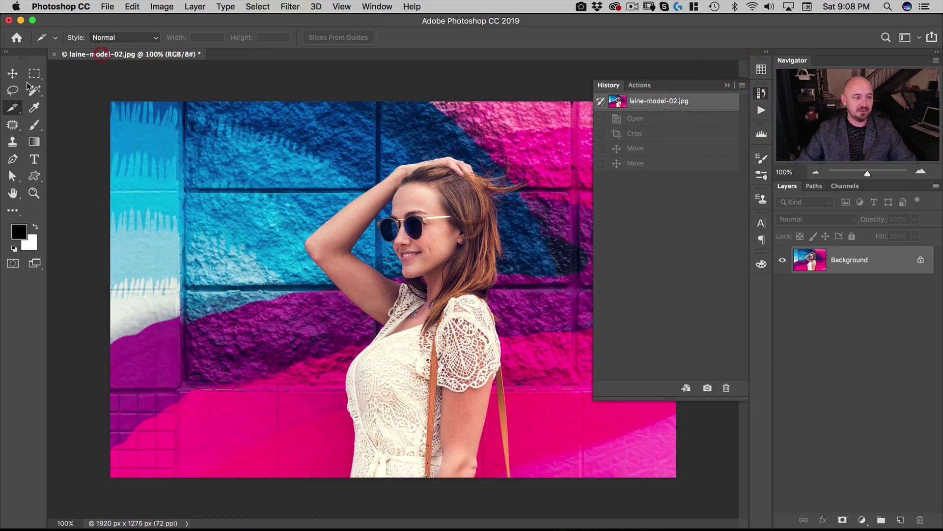
pyautogui.moveTo(13, 109); pyautogui.dragTo(54, 104)
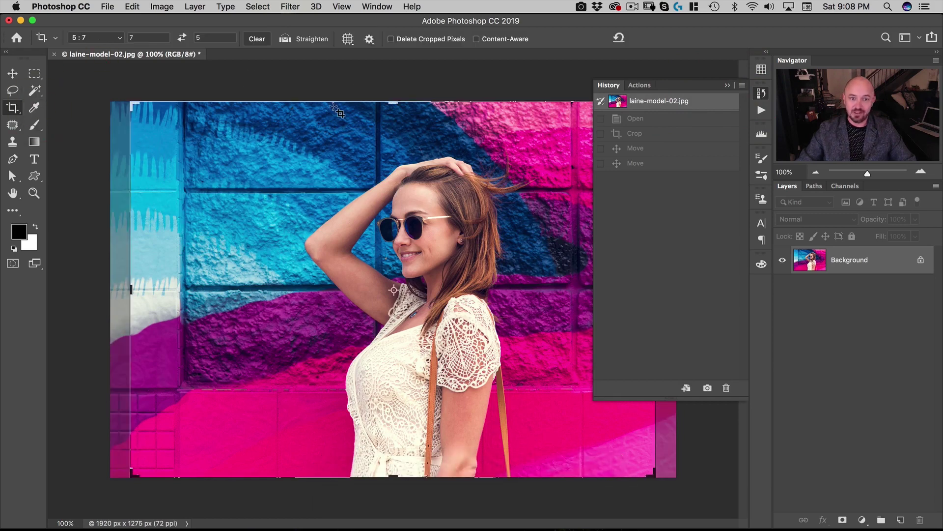
pyautogui.rightClick(465, 133)
pyautogui.click(480, 152)
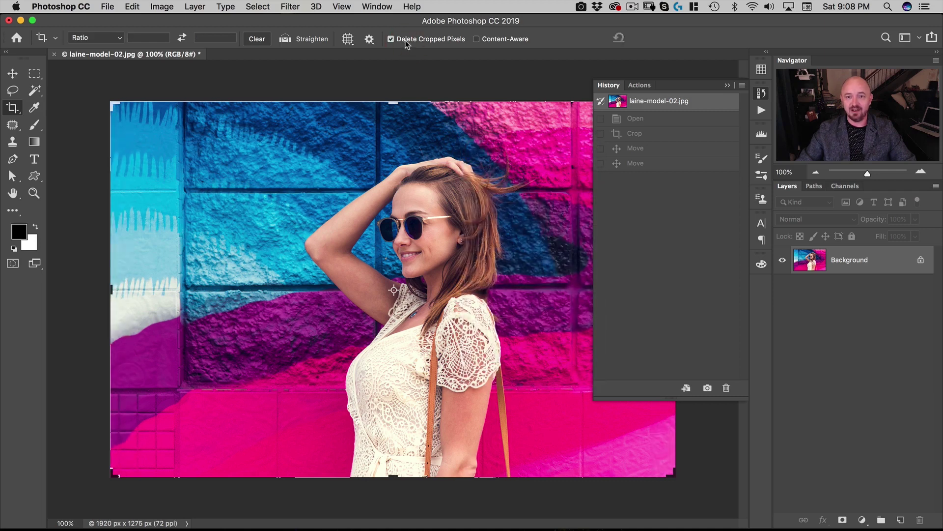
pyautogui.click(769, 99)
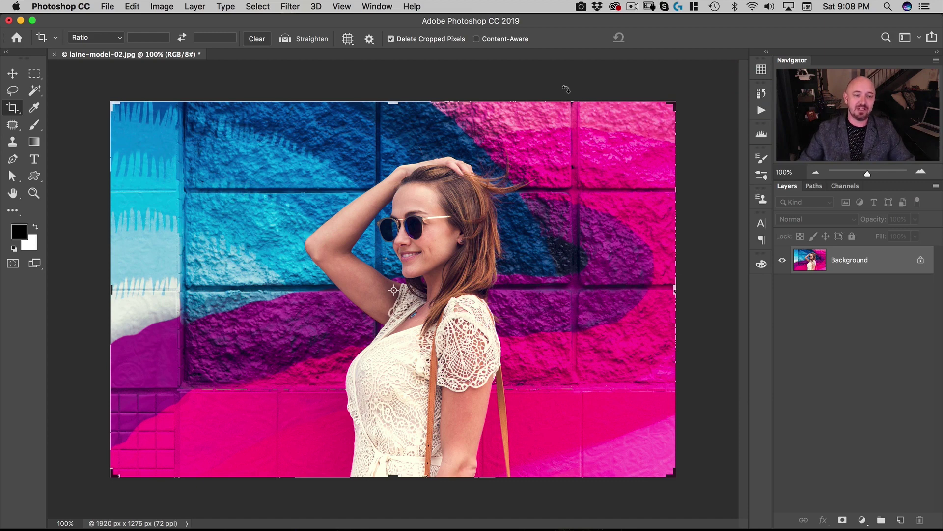
# Step: Close laine-model-02.jpg without saving and open laine-model-03.jpg from the assets folder
pyautogui.press('Escape')
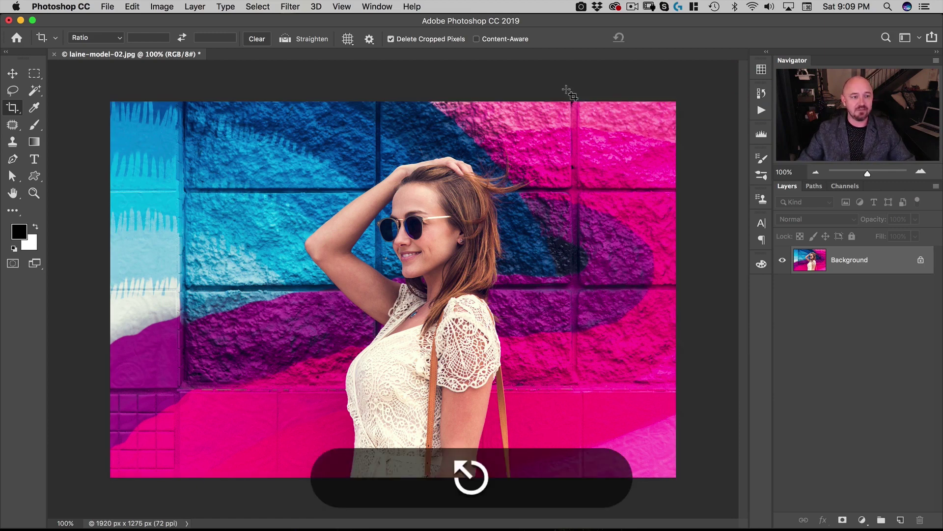
pyautogui.click(54, 54)
pyautogui.click(426, 192)
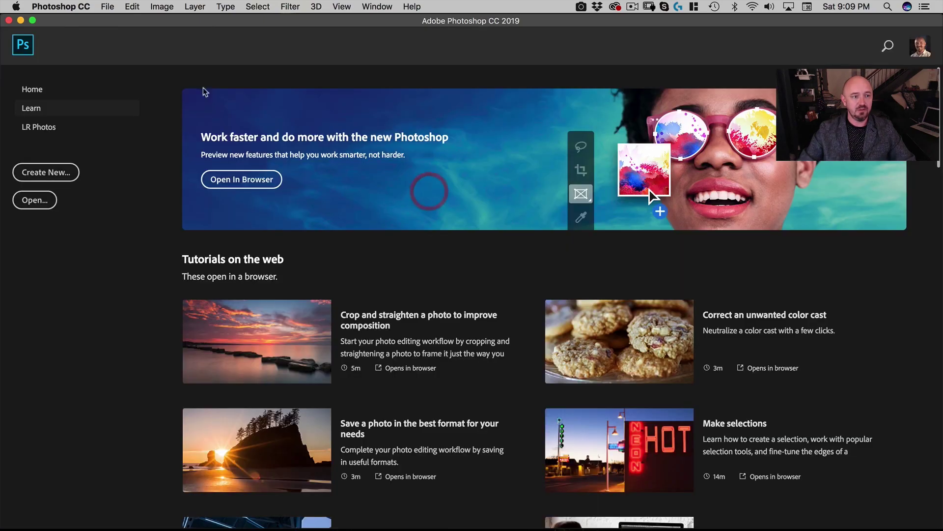
pyautogui.click(108, 7)
pyautogui.click(106, 32)
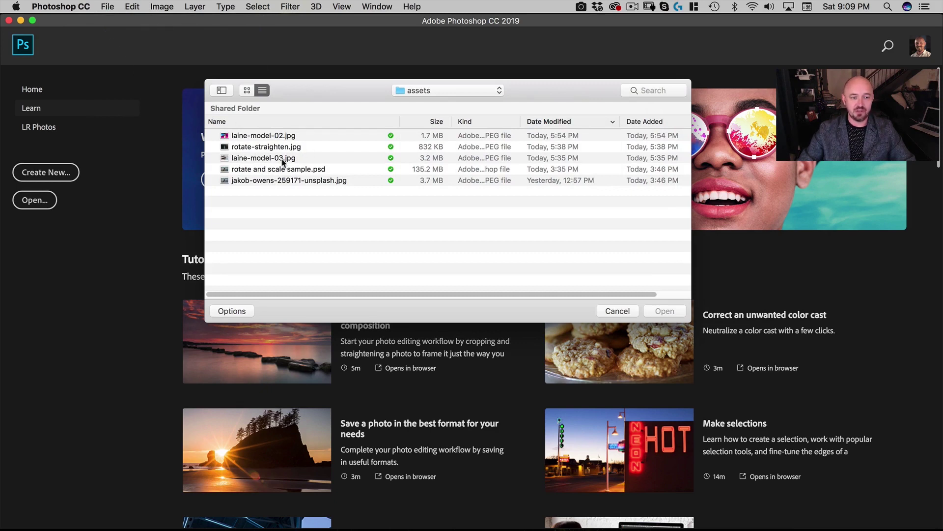
pyautogui.click(252, 158)
pyautogui.press('Return')
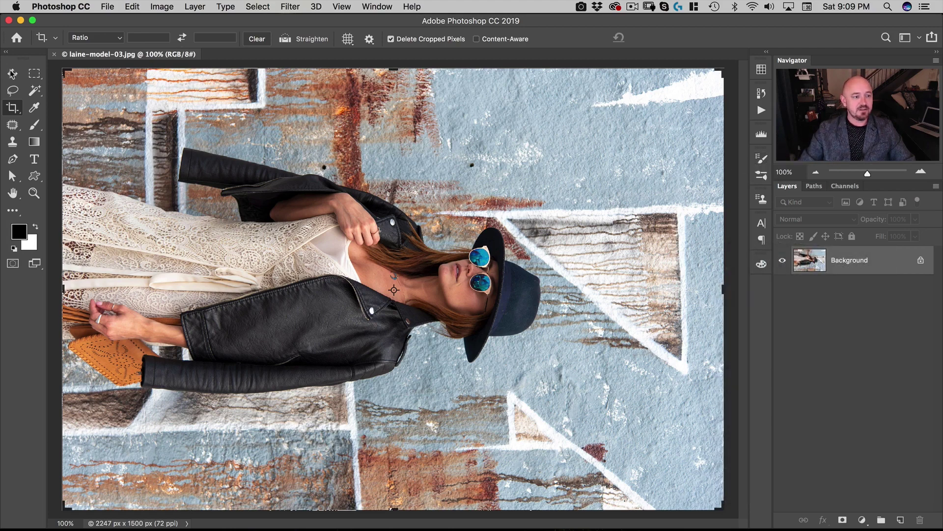
# Step: Rotate the whole image 90° counter-clockwise so the model stands upright, and fit it to the window
pyautogui.click(12, 73)
pyautogui.click(162, 6)
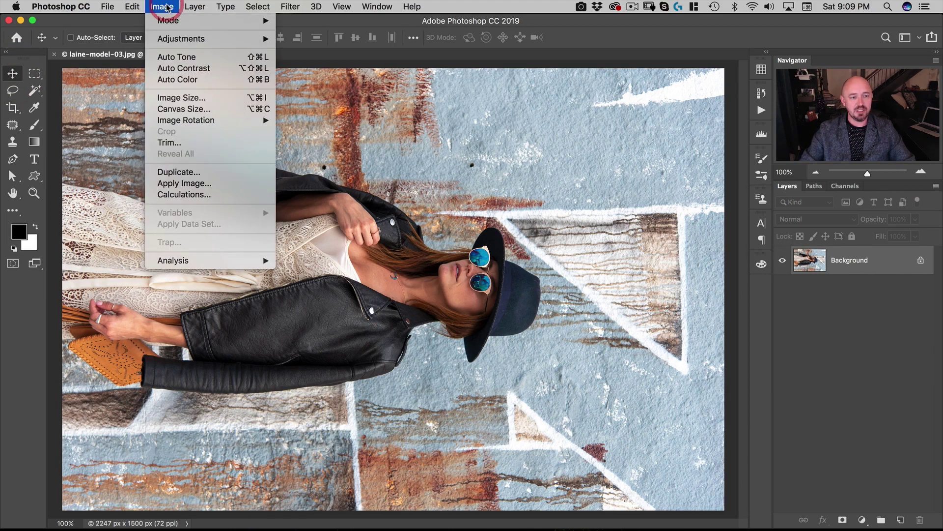
pyautogui.moveTo(195, 123)
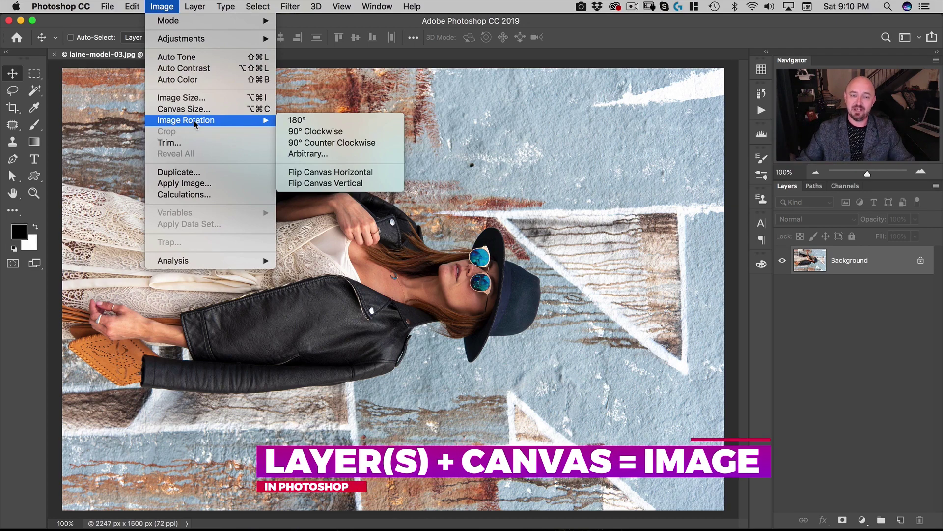
pyautogui.click(310, 143)
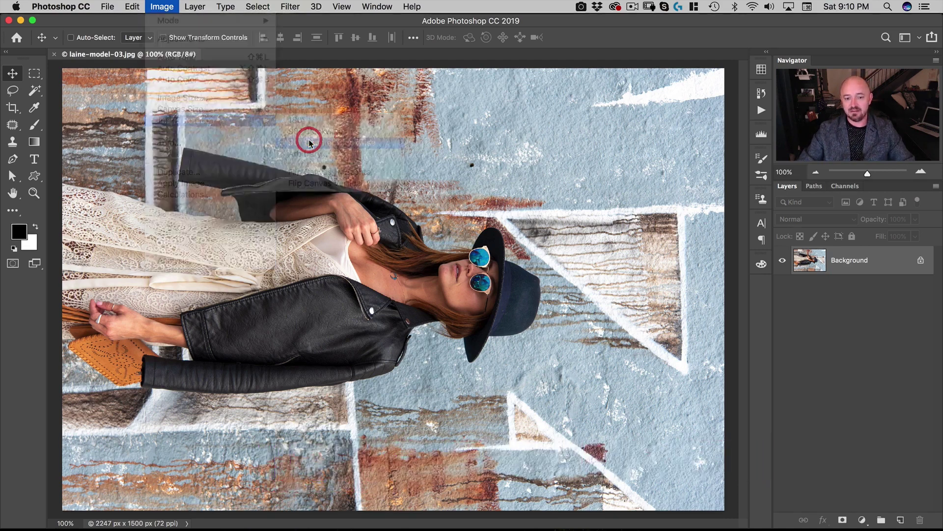
pyautogui.press('super+0')
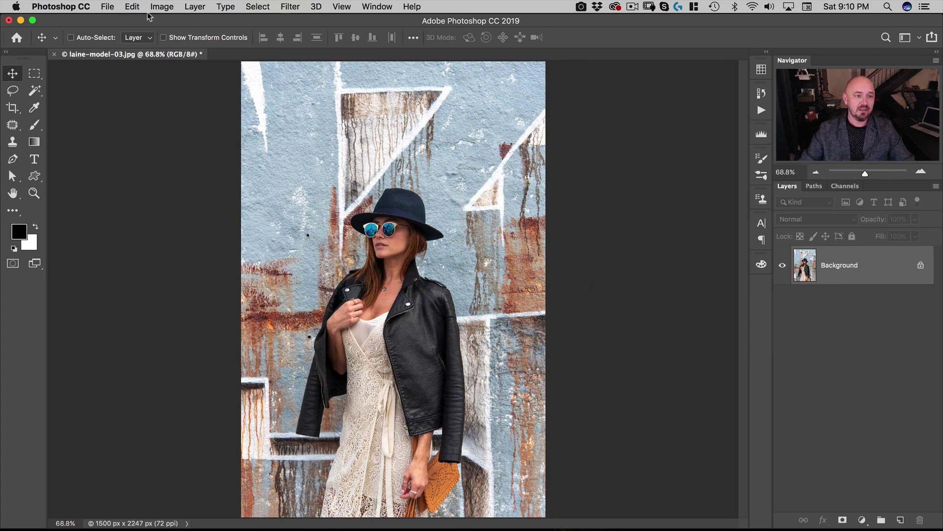
# Step: Rotate the image 180° and bring it back upright with two 90° counter-clockwise rotations
pyautogui.click(162, 6)
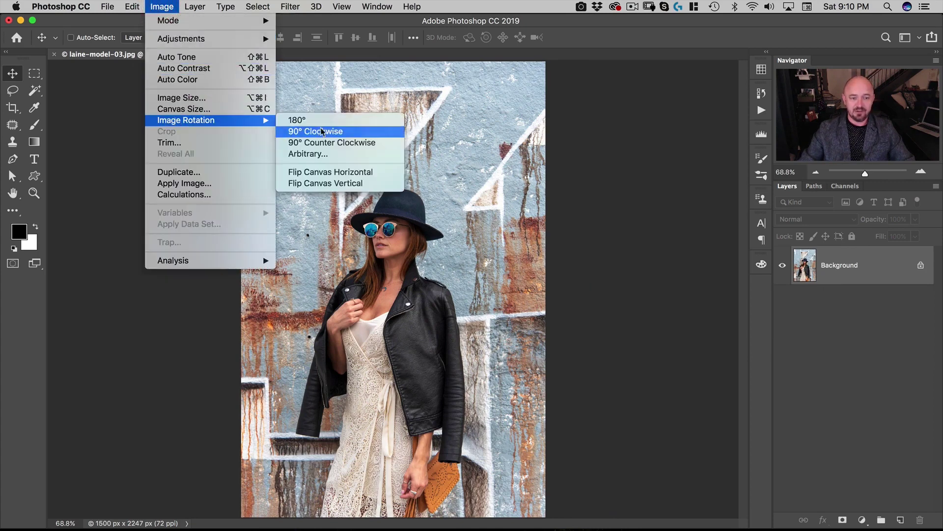
pyautogui.click(318, 122)
pyautogui.click(162, 6)
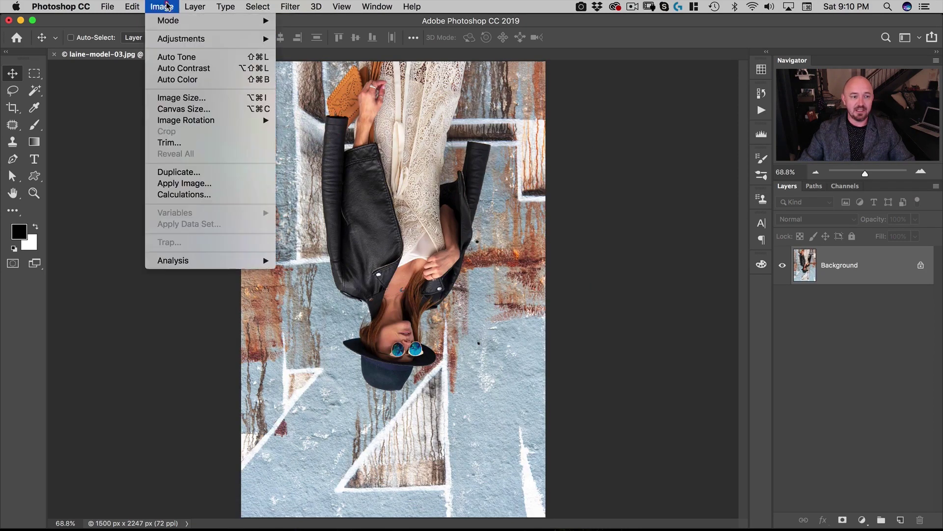
pyautogui.moveTo(196, 121)
pyautogui.click(319, 142)
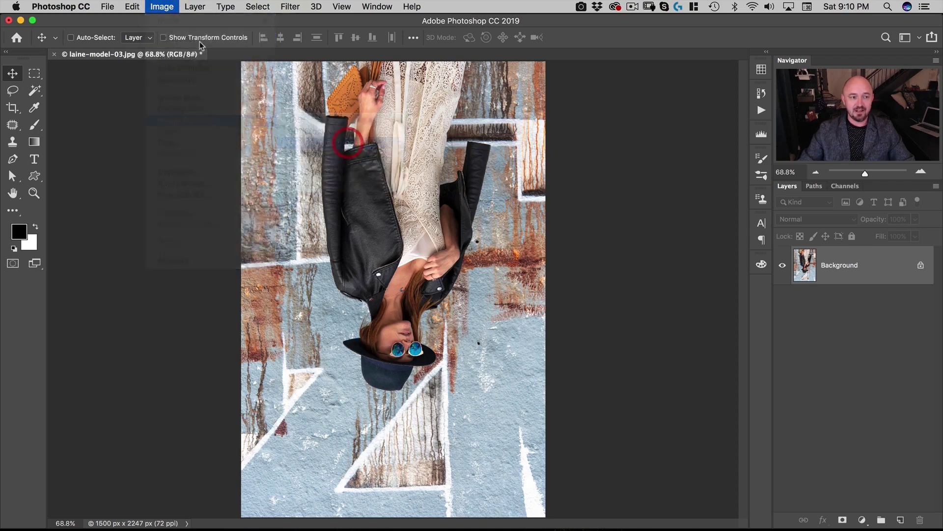
pyautogui.click(166, 6)
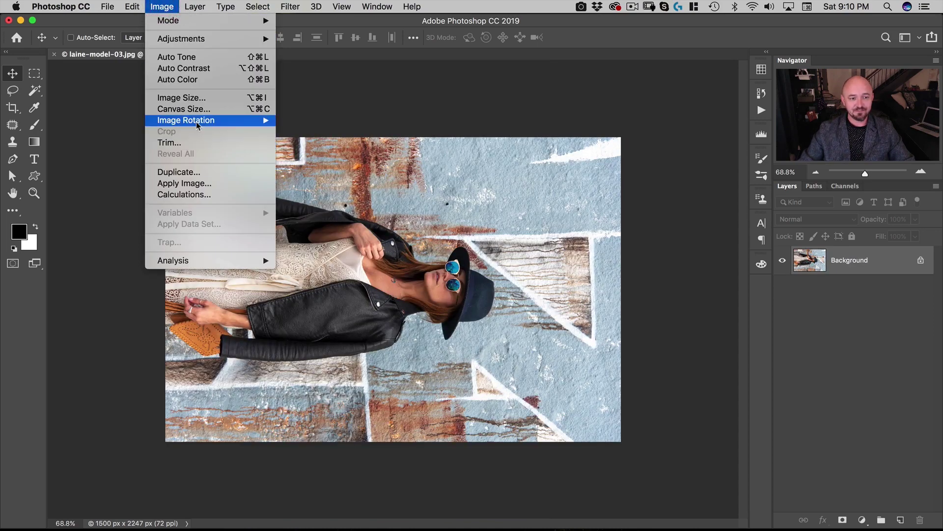
pyautogui.moveTo(211, 120)
pyautogui.click(304, 142)
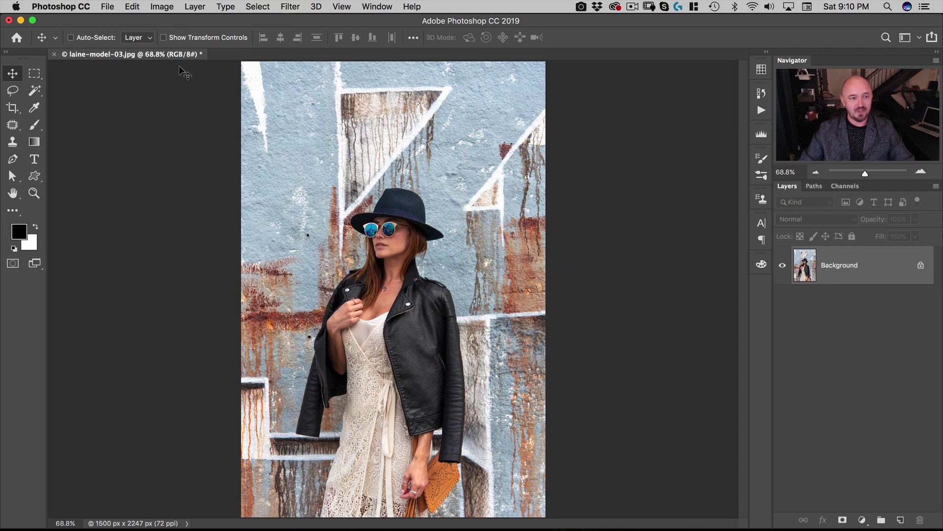
# Step: Flip the canvas horizontally and vertically
pyautogui.click(162, 6)
pyautogui.moveTo(186, 120)
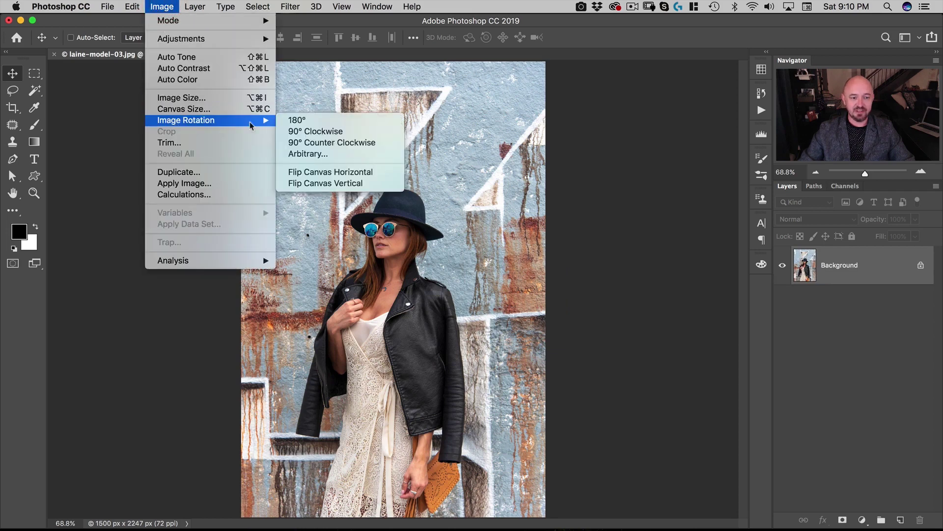
pyautogui.click(330, 172)
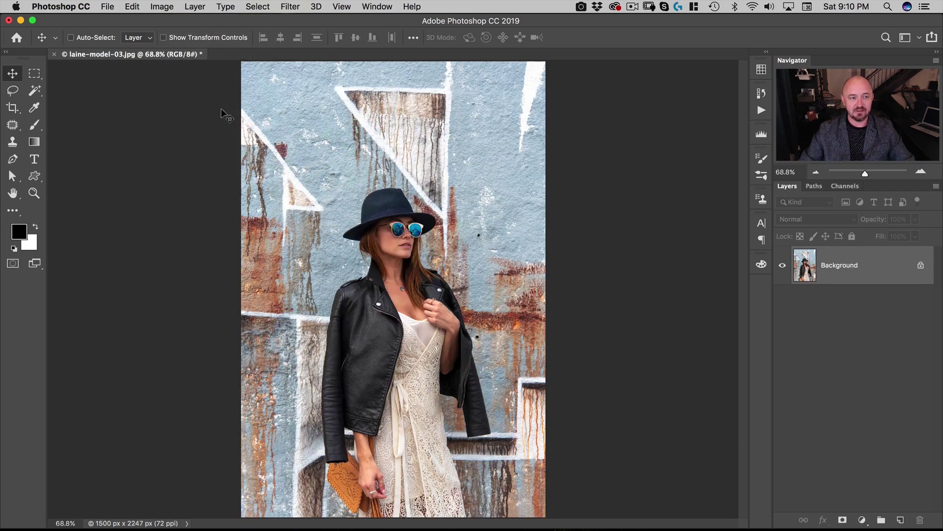
pyautogui.click(152, 6)
pyautogui.moveTo(192, 120)
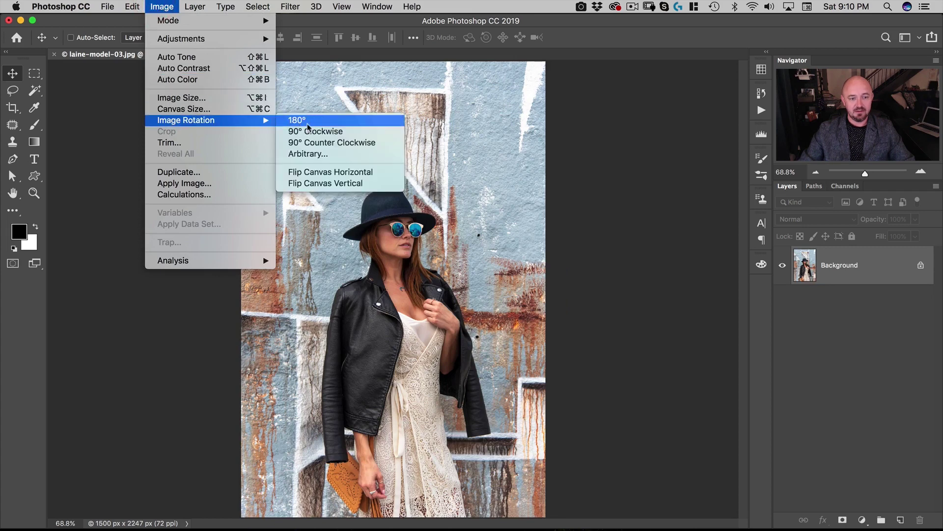
pyautogui.click(318, 184)
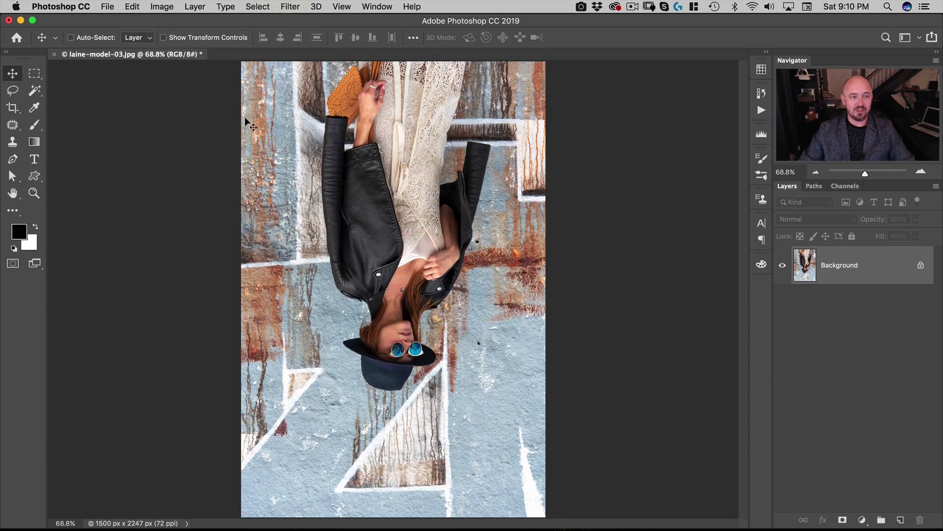
# Step: Rotate the flipped image 180° to bring the model upright again
pyautogui.click(165, 7)
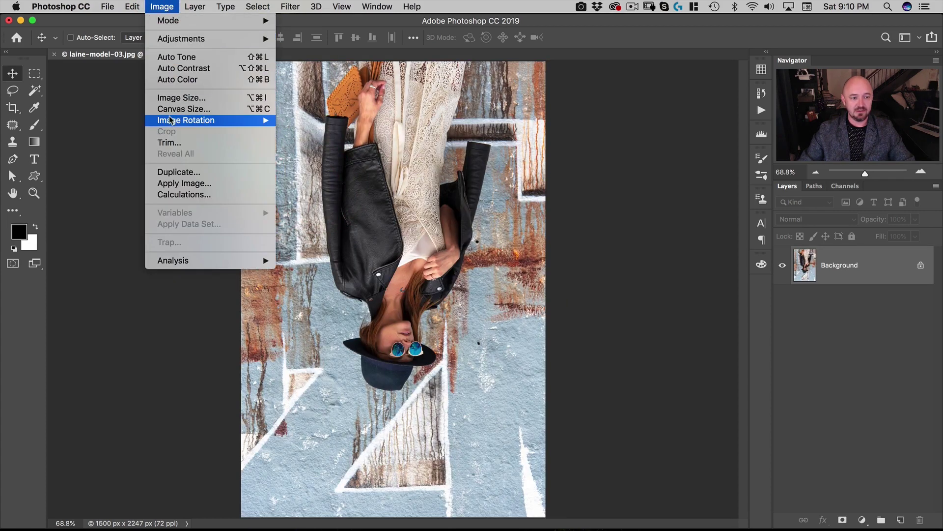
pyautogui.moveTo(186, 120)
pyautogui.click(296, 123)
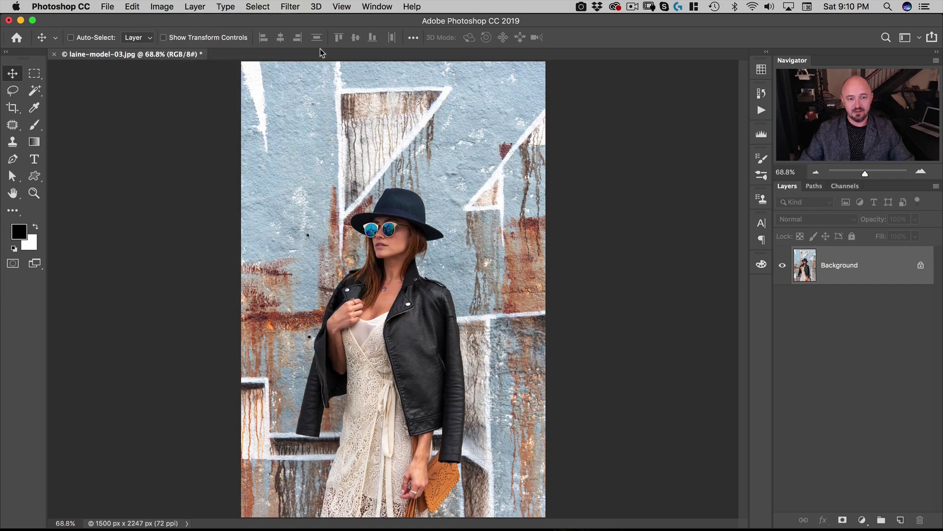
pyautogui.click(164, 7)
pyautogui.moveTo(260, 121)
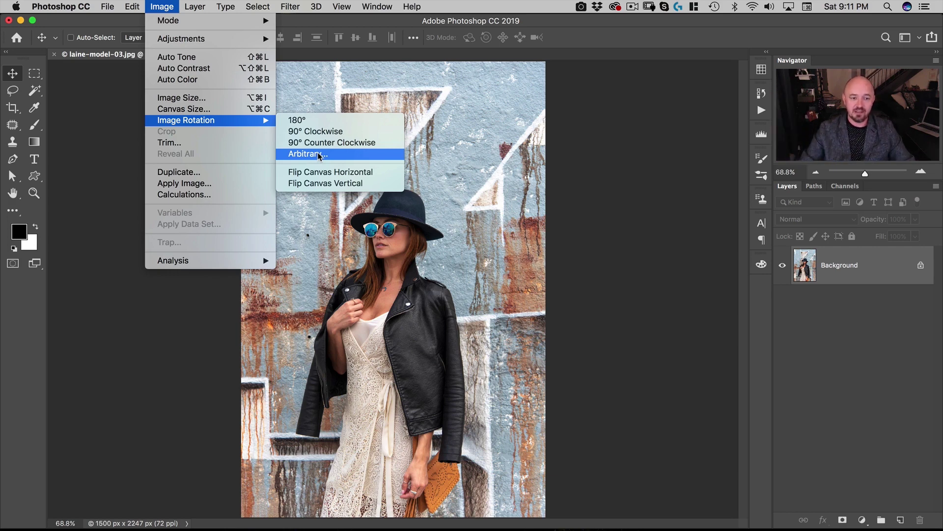
pyautogui.click(645, 201)
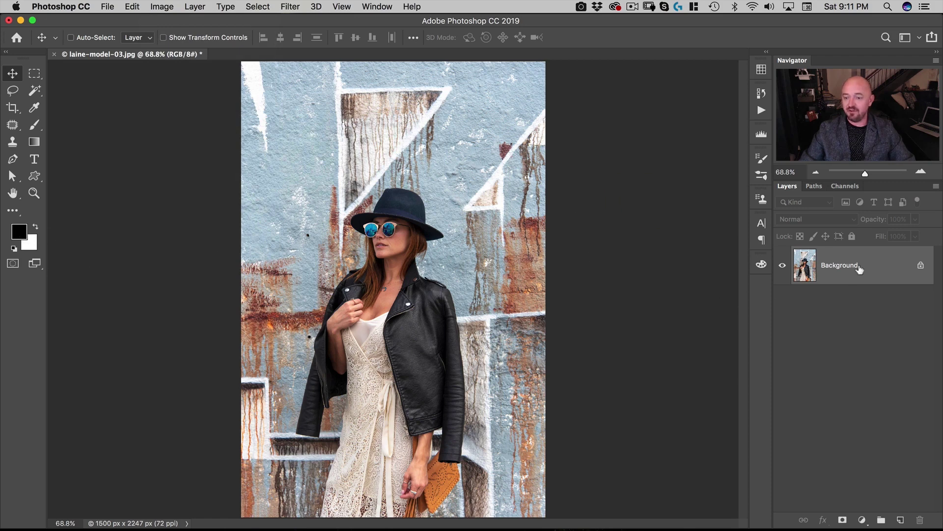
# Step: Set the background color to light blue #b0c6d5 sampled from the wall in the photo, and return to the Move tool
pyautogui.click(27, 247)
pyautogui.moveTo(362, 93); pyautogui.dragTo(473, 94)
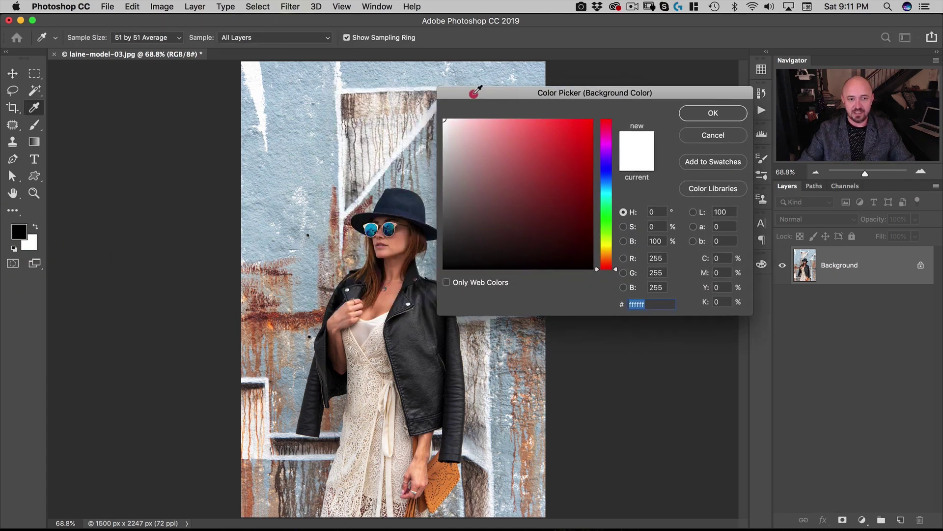
pyautogui.click(357, 76)
pyautogui.click(358, 73)
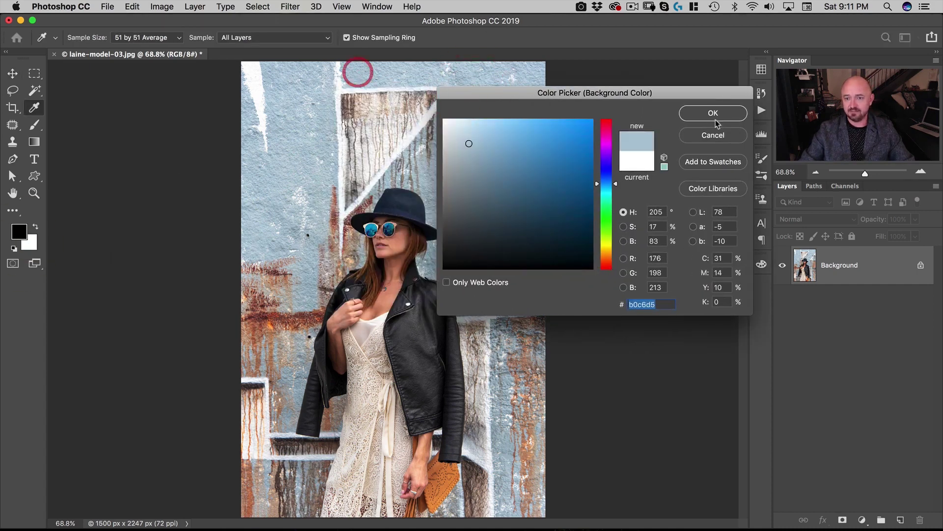
pyautogui.click(712, 113)
pyautogui.press('v')
# Step: Rotate the canvas by an arbitrary angle of 15° clockwise and undo the rotation after viewing the whole image
pyautogui.click(168, 9)
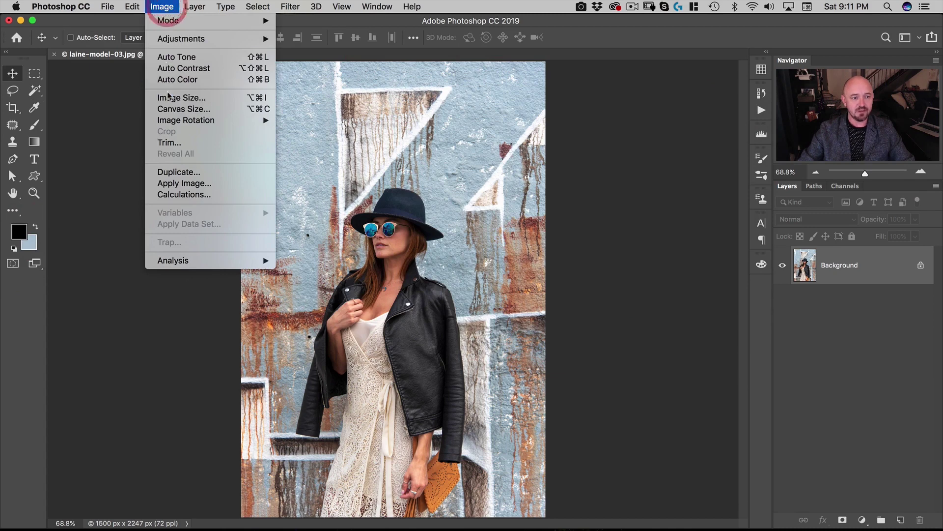
pyautogui.moveTo(190, 121)
pyautogui.click(336, 154)
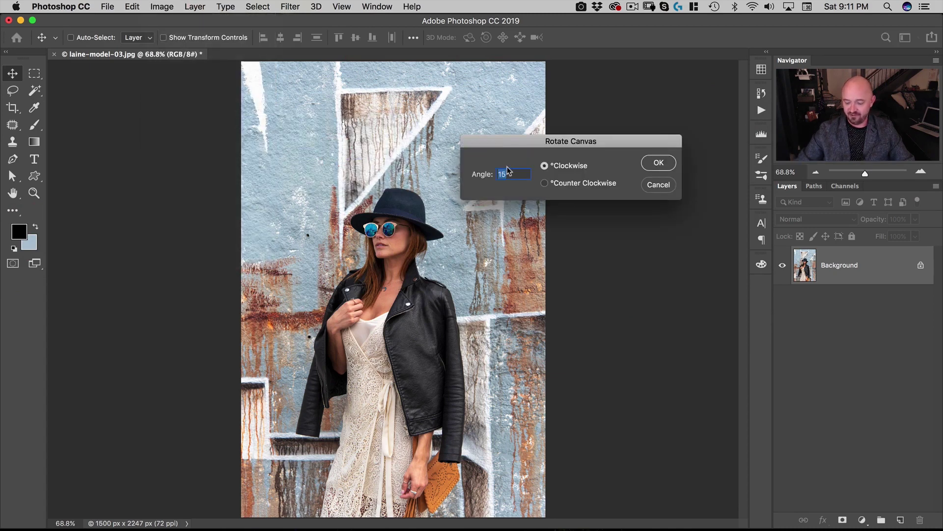
pyautogui.write('15')
pyautogui.click(656, 164)
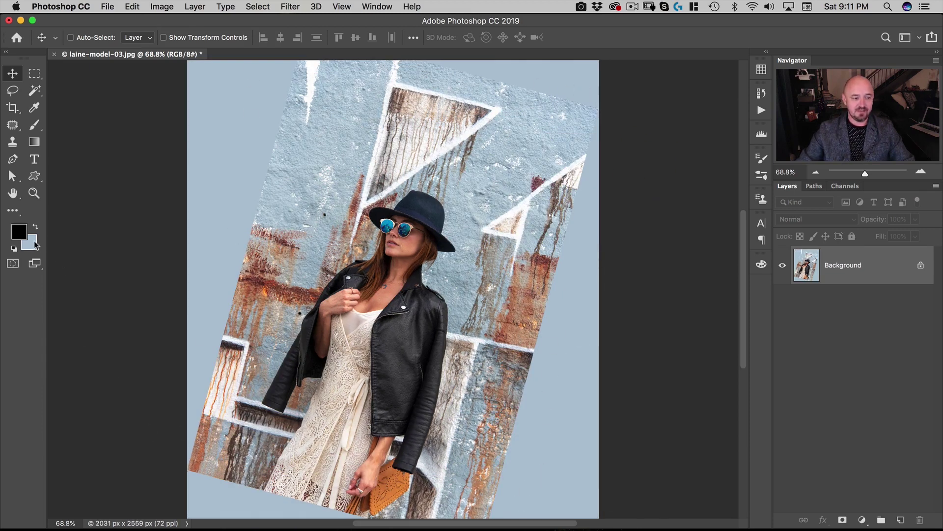
pyautogui.keyDown('alt'); pyautogui.scroll(-5, 456, 250); pyautogui.keyUp('alt')
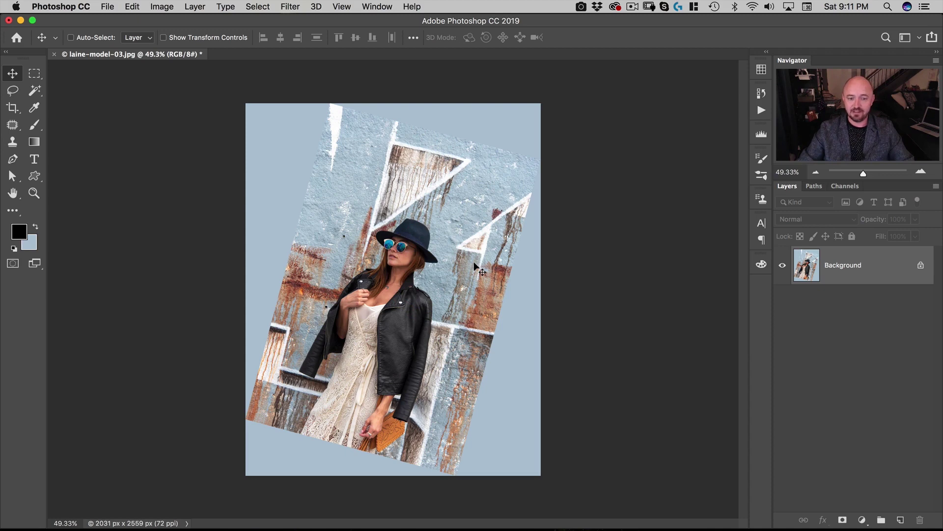
pyautogui.press('super+z')
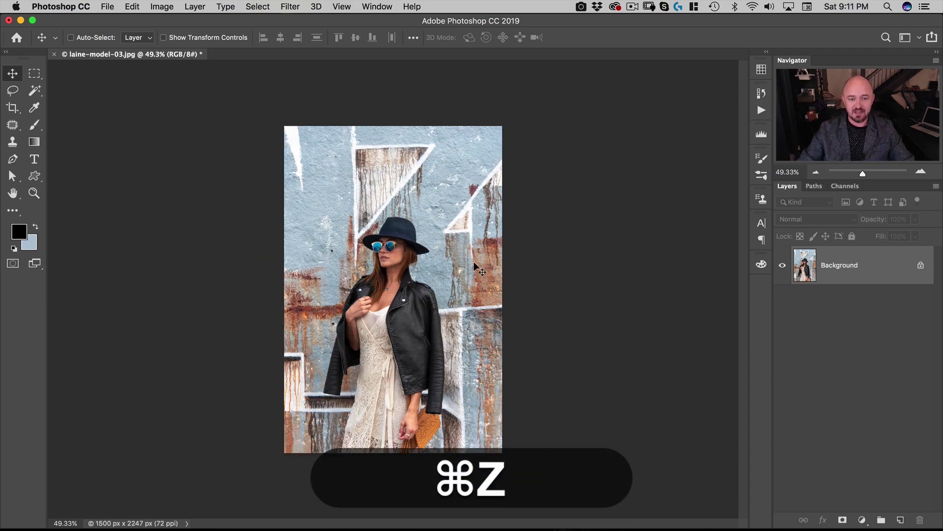
# Step: Close laine-model-03.jpg without saving and open rotate-straighten.jpg from the assets folder
pyautogui.click(55, 54)
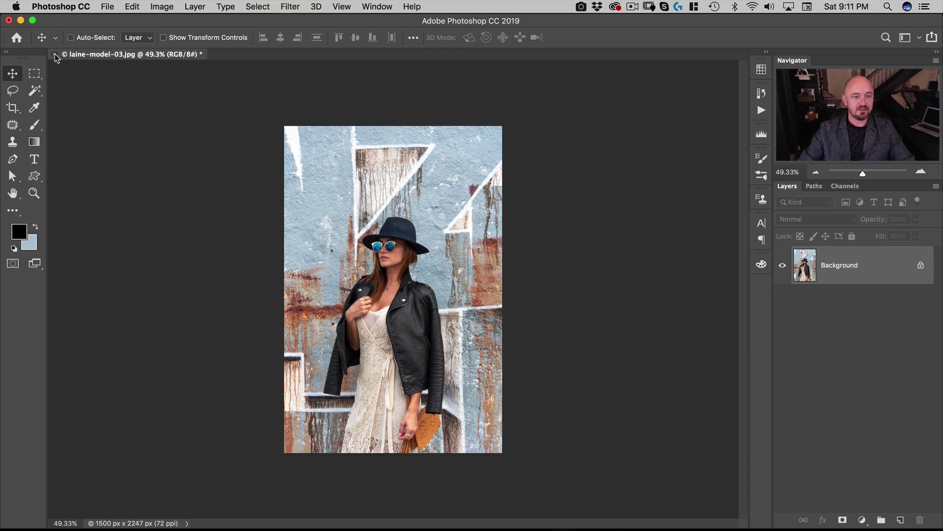
pyautogui.click(418, 192)
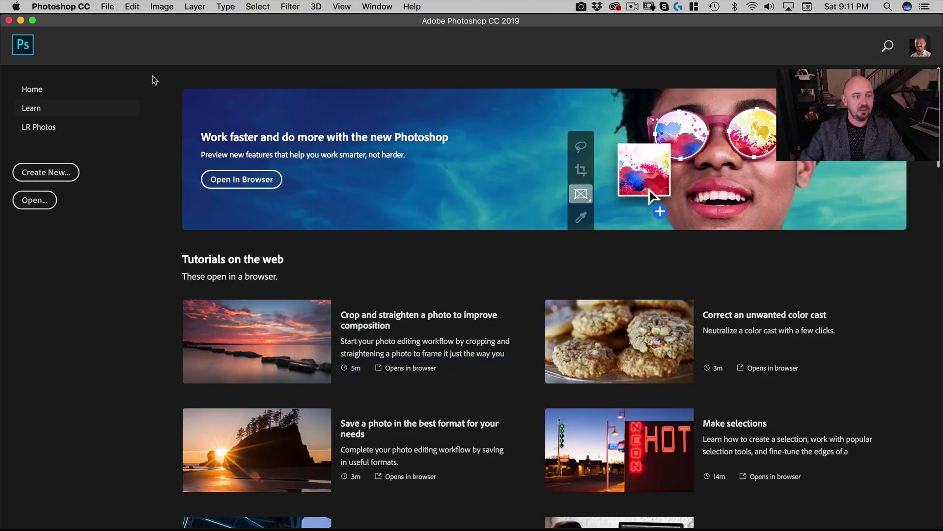
pyautogui.click(108, 7)
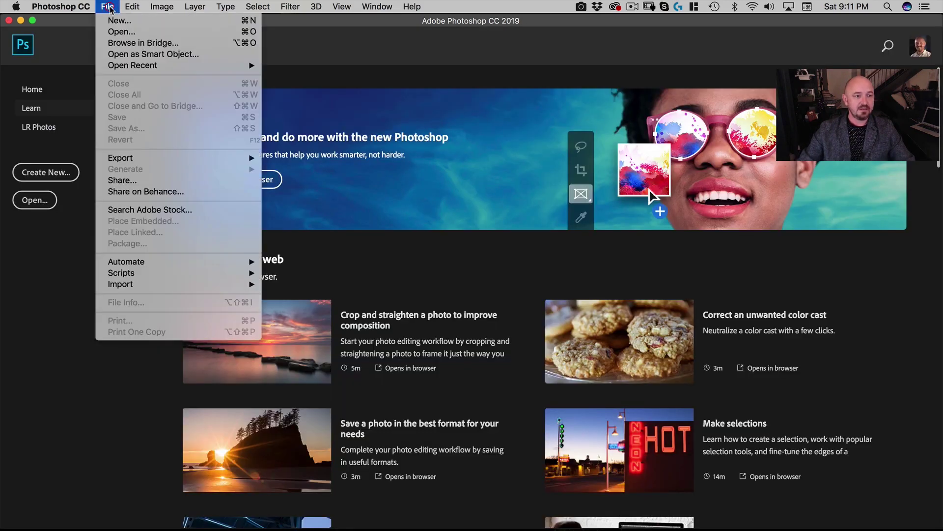
pyautogui.click(109, 32)
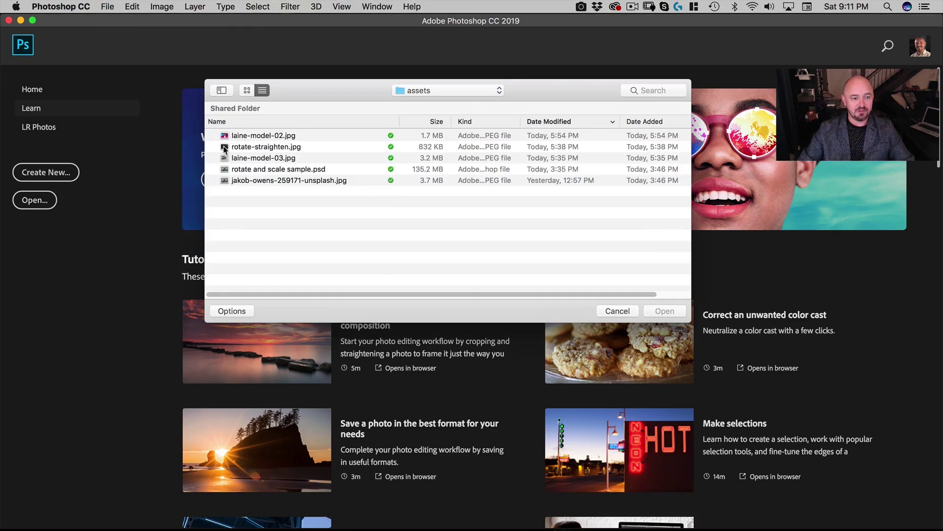
pyautogui.doubleClick(264, 147)
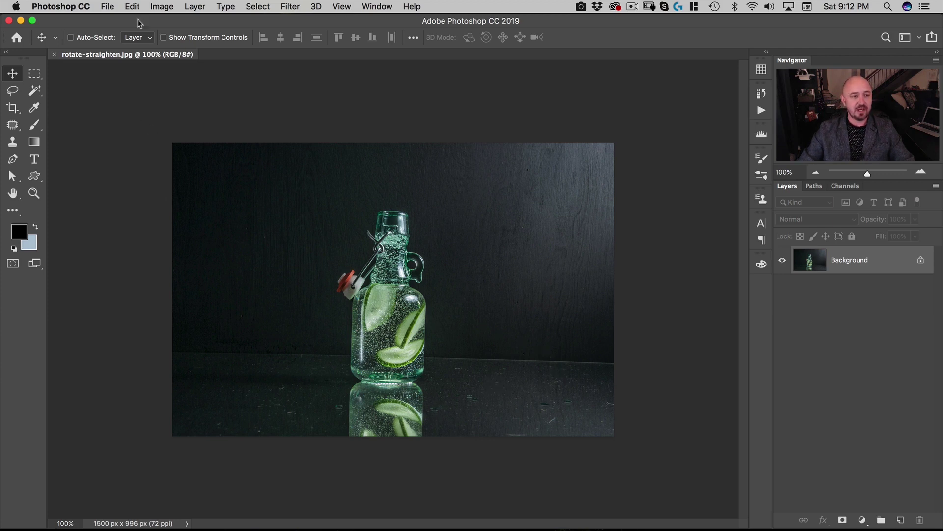
# Step: Rotate the bottle photo counterclockwise and back with the Crop tool, and reset the crop
pyautogui.click(13, 107)
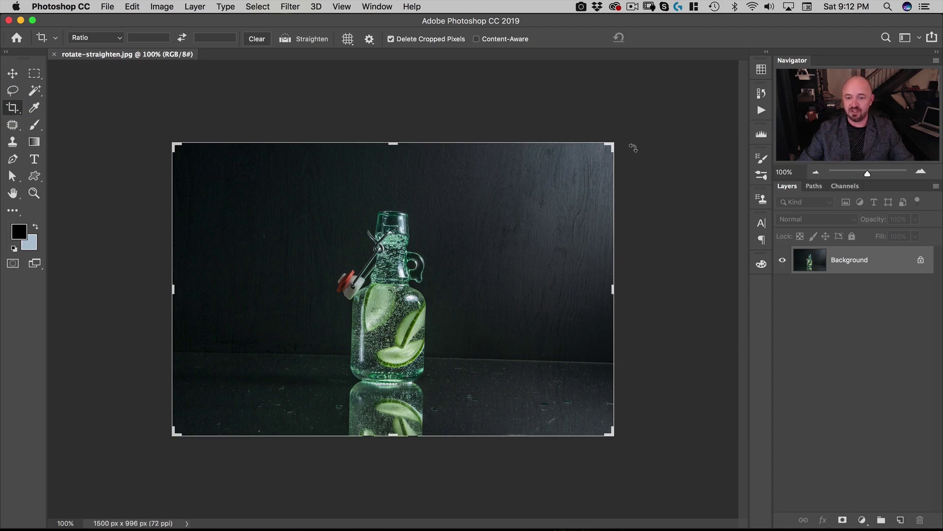
pyautogui.moveTo(623, 135); pyautogui.dragTo(579, 119)
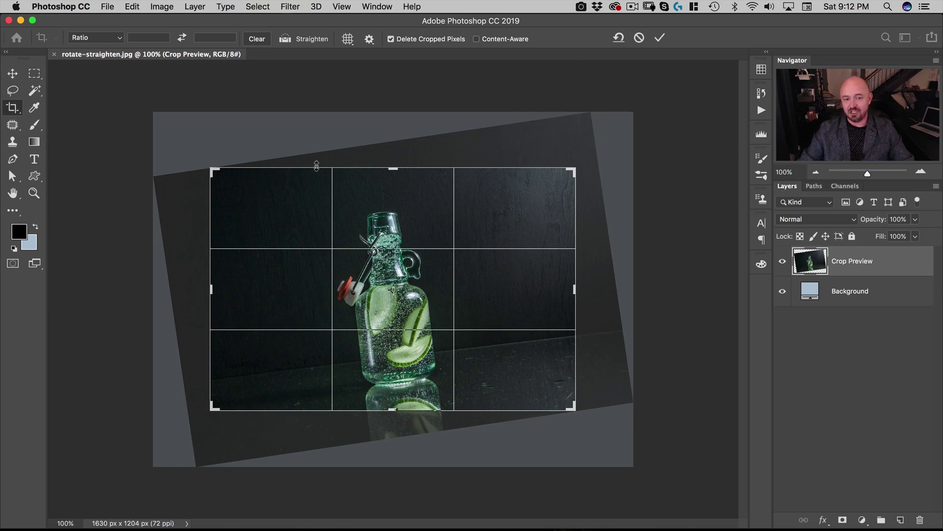
pyautogui.moveTo(589, 155); pyautogui.dragTo(492, 237)
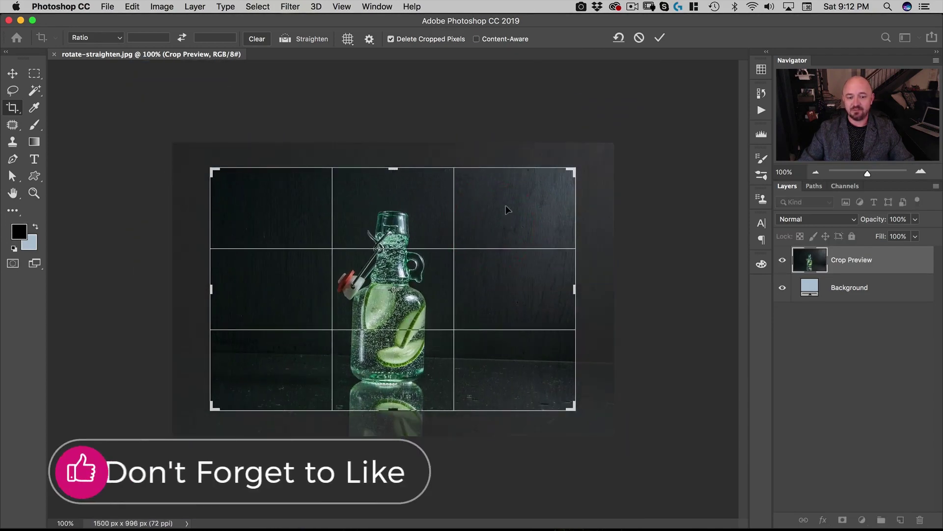
pyautogui.rightClick(509, 204)
pyautogui.click(529, 227)
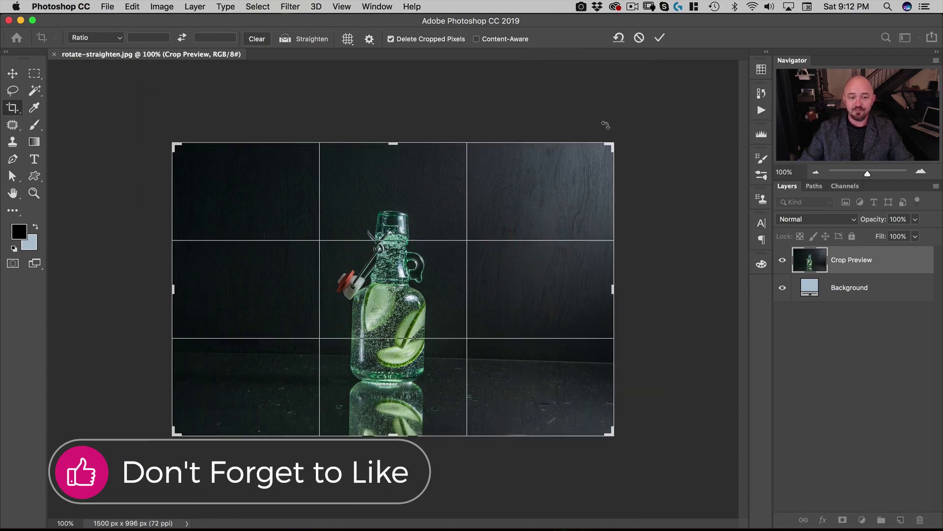
# Step: Rotate the bottle photo clockwise inside the crop frame, apply the crop and undo it
pyautogui.moveTo(616, 134); pyautogui.dragTo(623, 168)
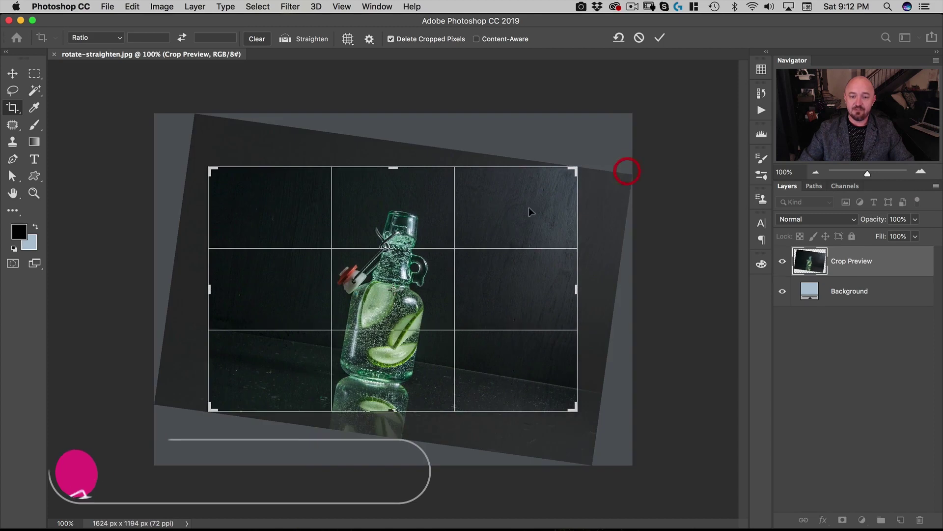
pyautogui.click(659, 39)
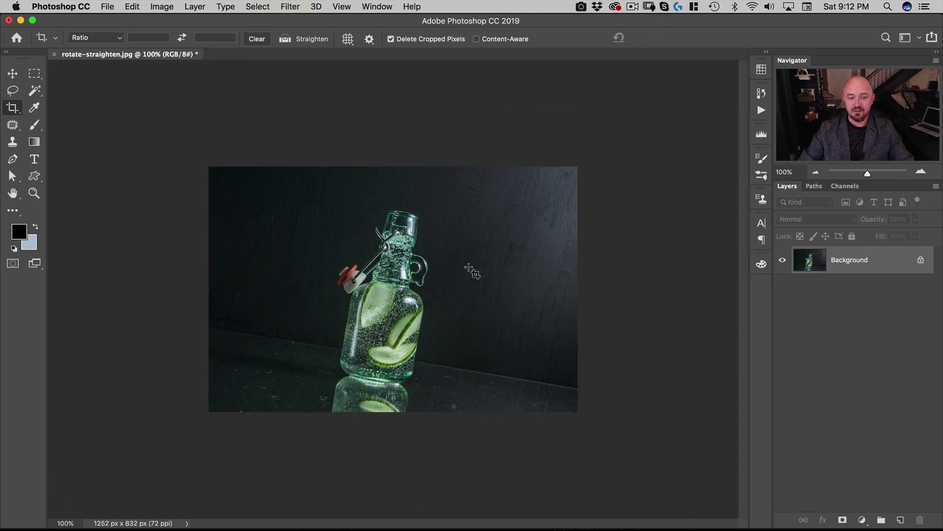
pyautogui.press('super')
pyautogui.press('super+z')
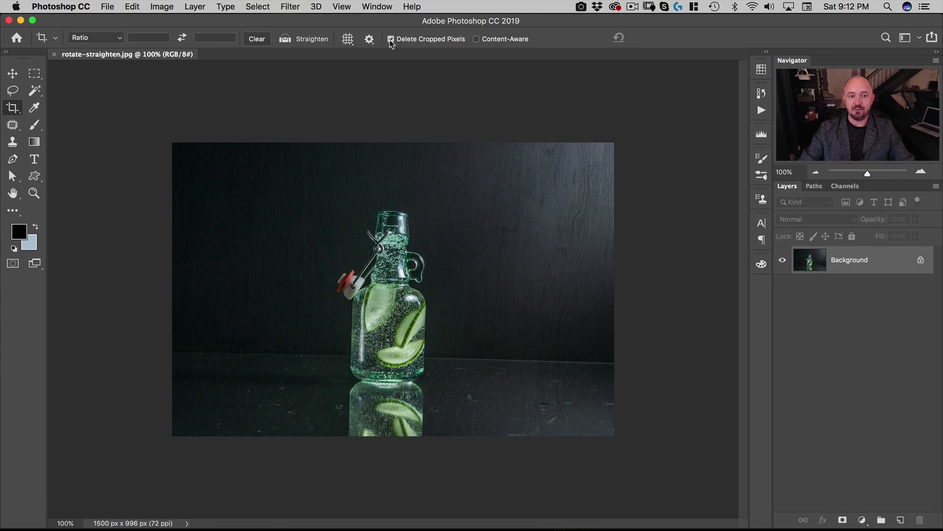
# Step: Turn off Delete Cropped Pixels and apply a crop with the bottle photo rotated clockwise
pyautogui.click(391, 40)
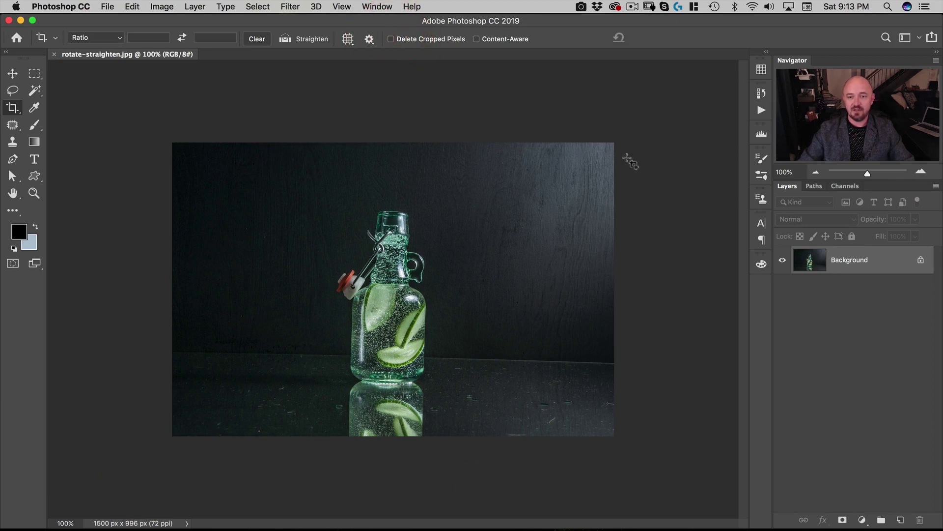
pyautogui.press('super')
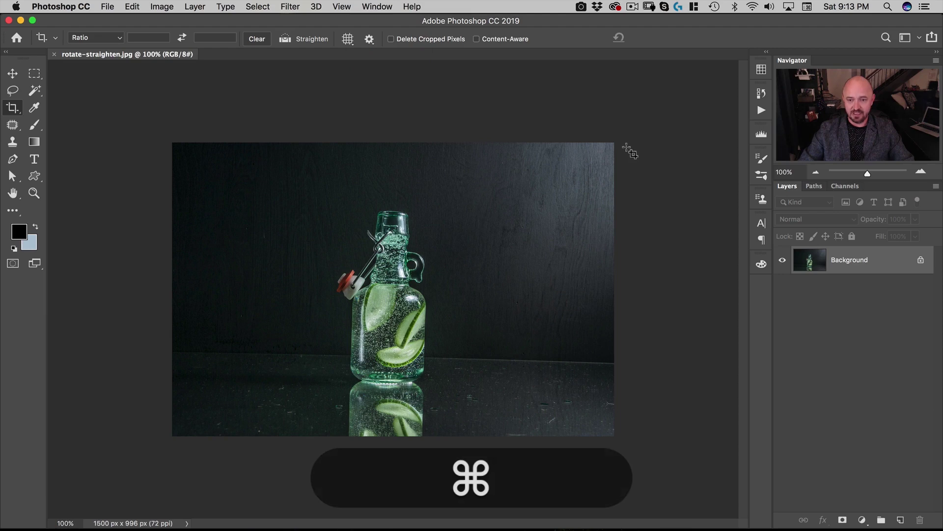
pyautogui.click(604, 155)
pyautogui.moveTo(629, 131); pyautogui.dragTo(627, 169)
pyautogui.doubleClick(500, 212)
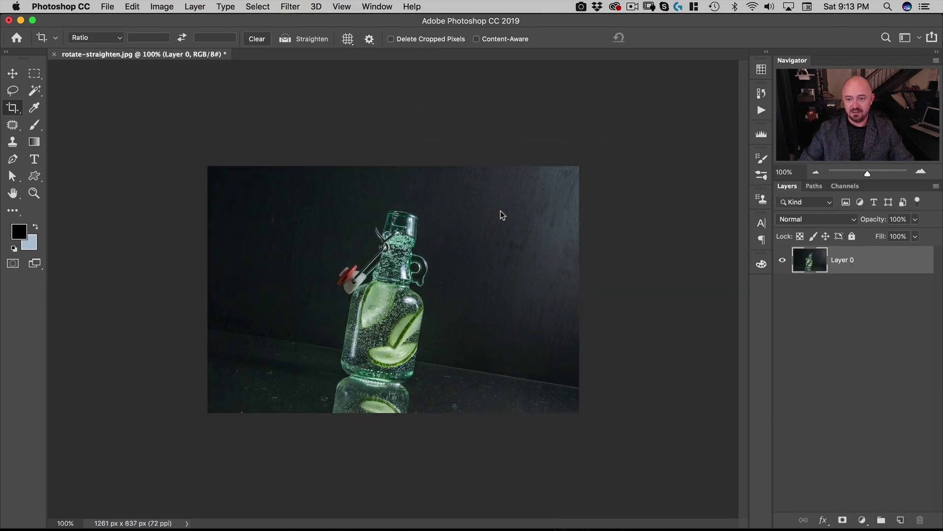
# Step: Shift the cropped layer with the Move tool to check its hidden pixels, and revert the photo to its opened state in the history
pyautogui.press('v')
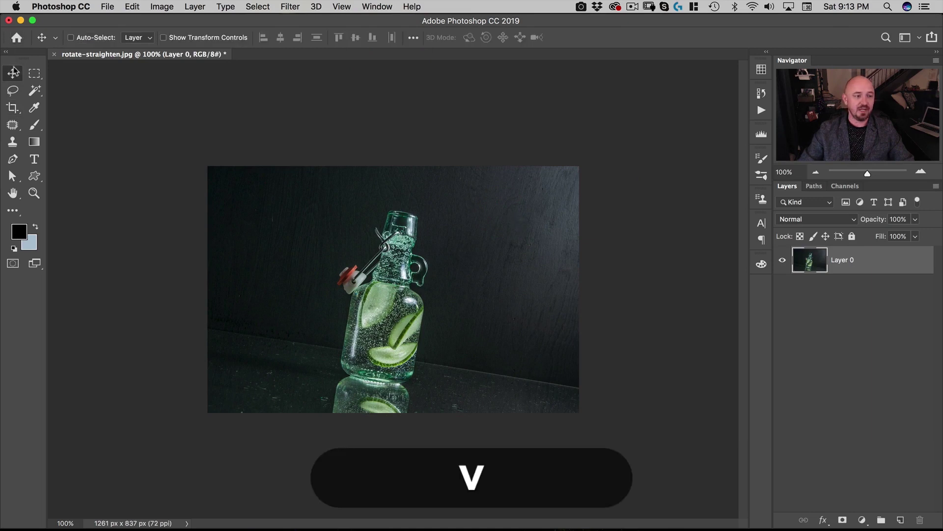
pyautogui.moveTo(309, 193); pyautogui.dragTo(363, 217)
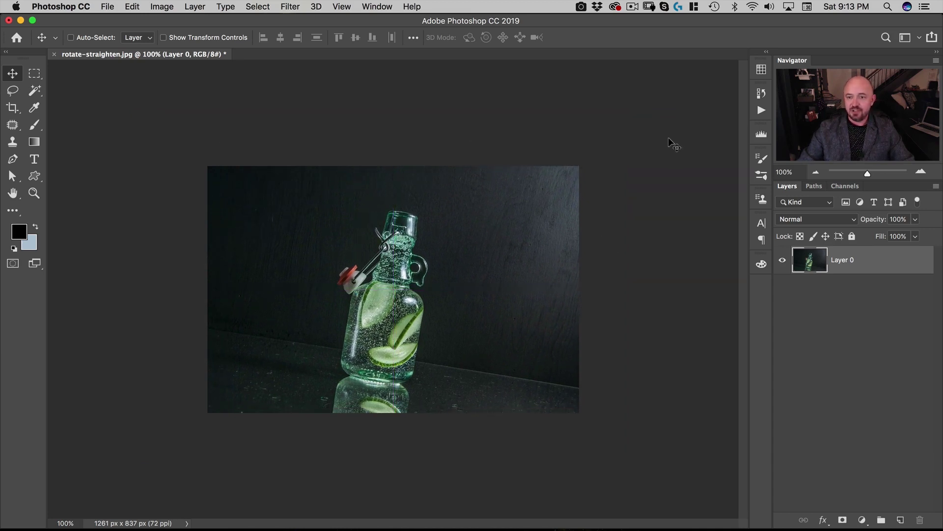
pyautogui.click(761, 94)
pyautogui.click(688, 98)
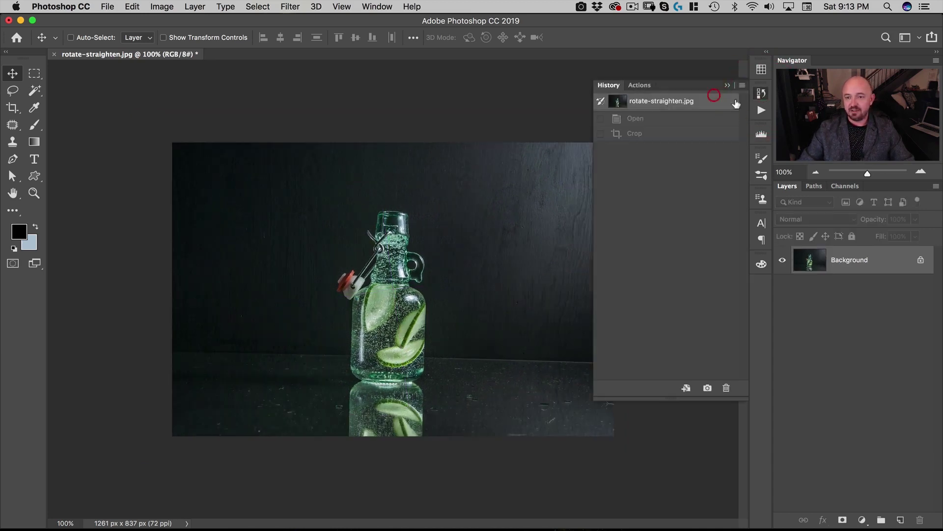
pyautogui.click(761, 93)
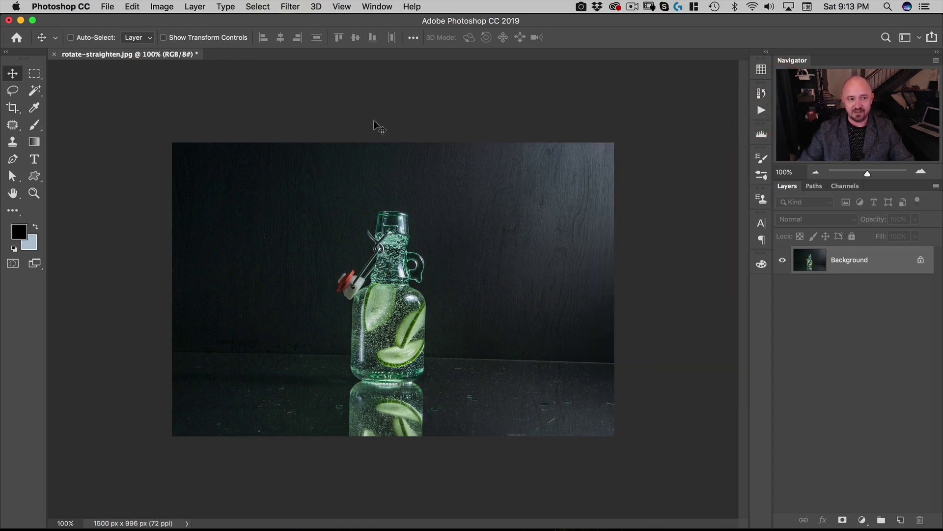
# Step: Show the rulers, compare the table's back edge with a horizontal guide and remove the guide
pyautogui.press('super+r')
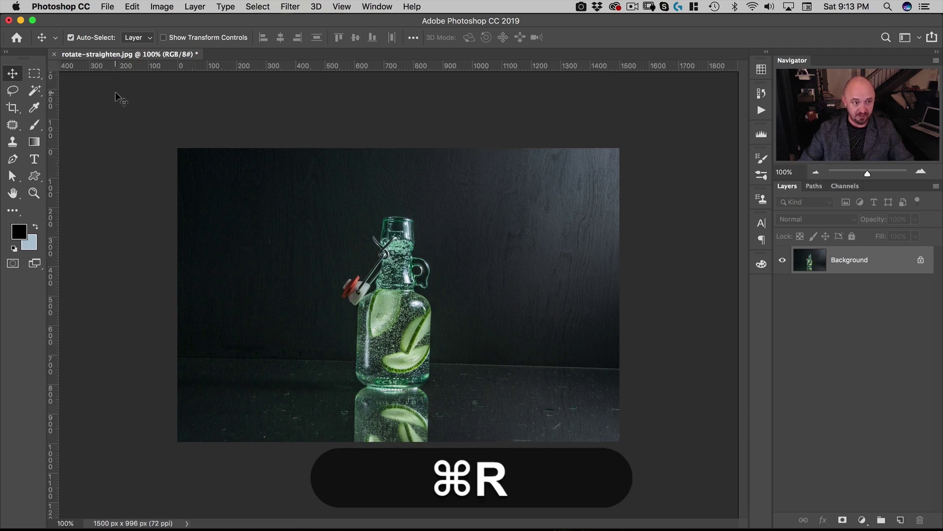
pyautogui.moveTo(181, 69); pyautogui.dragTo(222, 369)
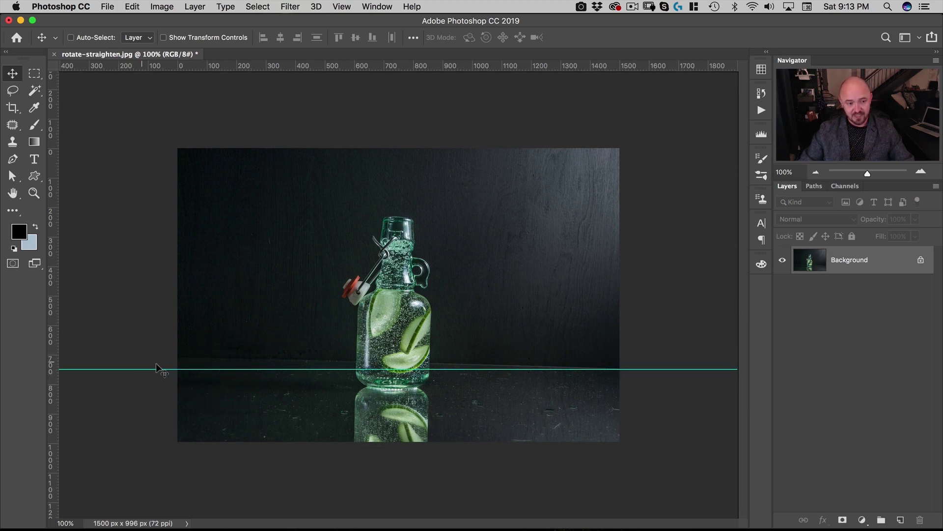
pyautogui.moveTo(196, 368); pyautogui.dragTo(213, 65)
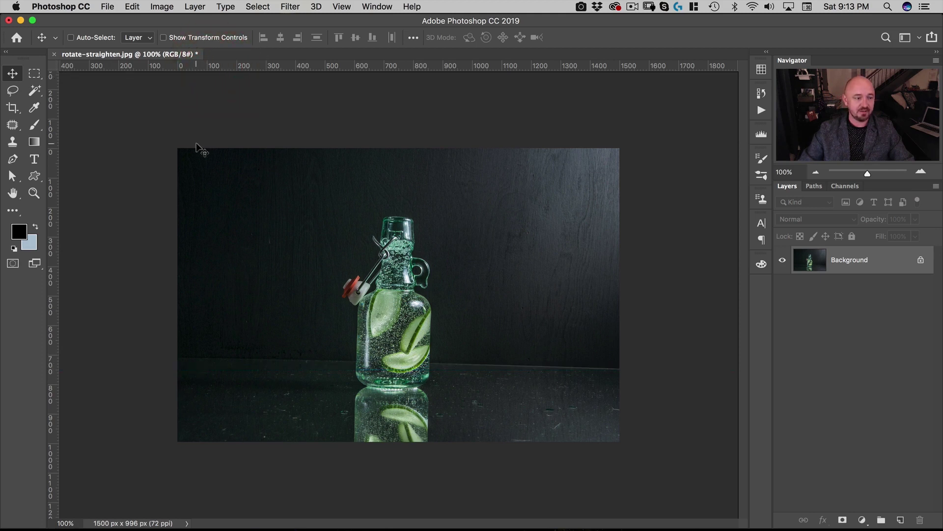
# Step: Straighten the photo with the Crop tool along the full line where the wall meets the table
pyautogui.press('c')
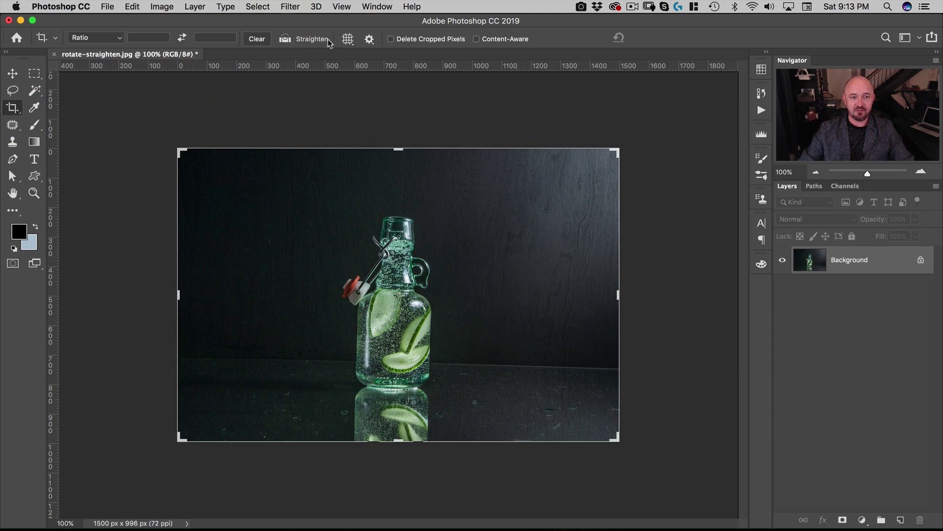
pyautogui.click(285, 39)
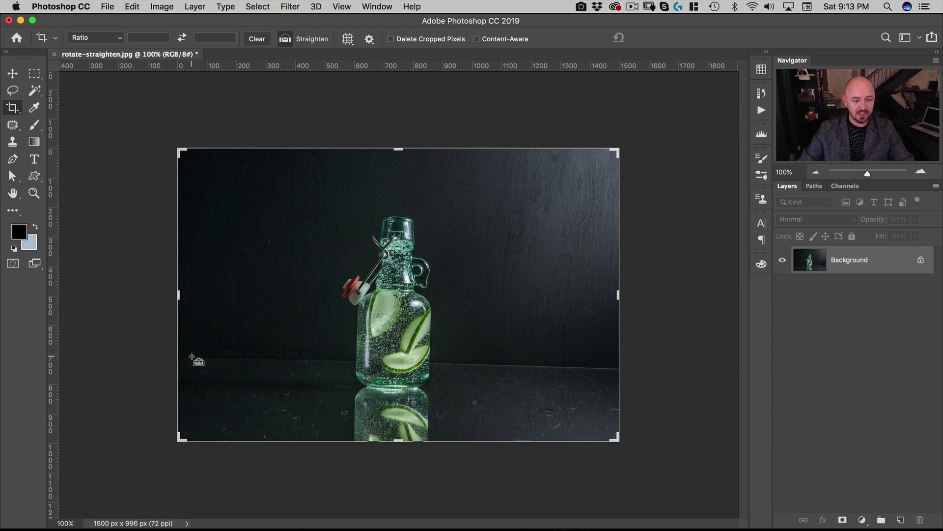
pyautogui.moveTo(191, 356); pyautogui.dragTo(607, 368)
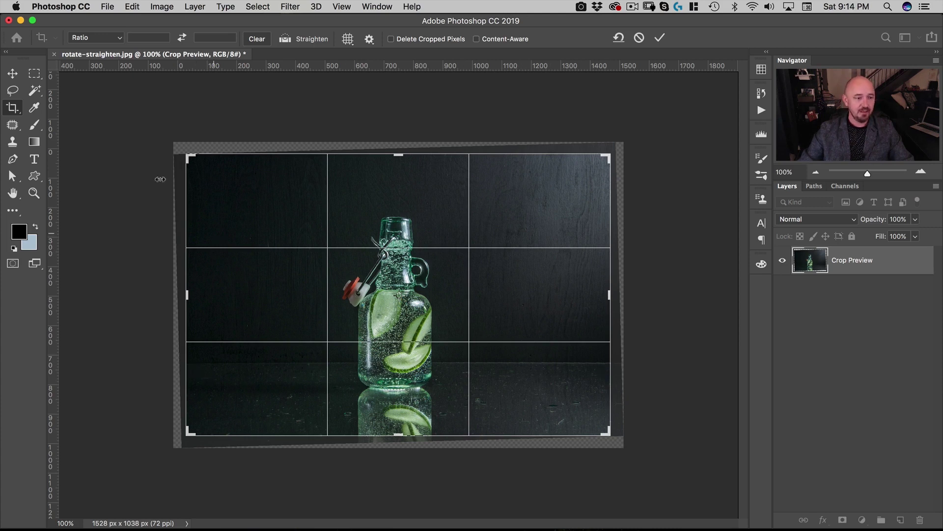
# Step: Straighten the crop preview vertically along the bottle's left edge, and once more along the table's back edge
pyautogui.click(285, 40)
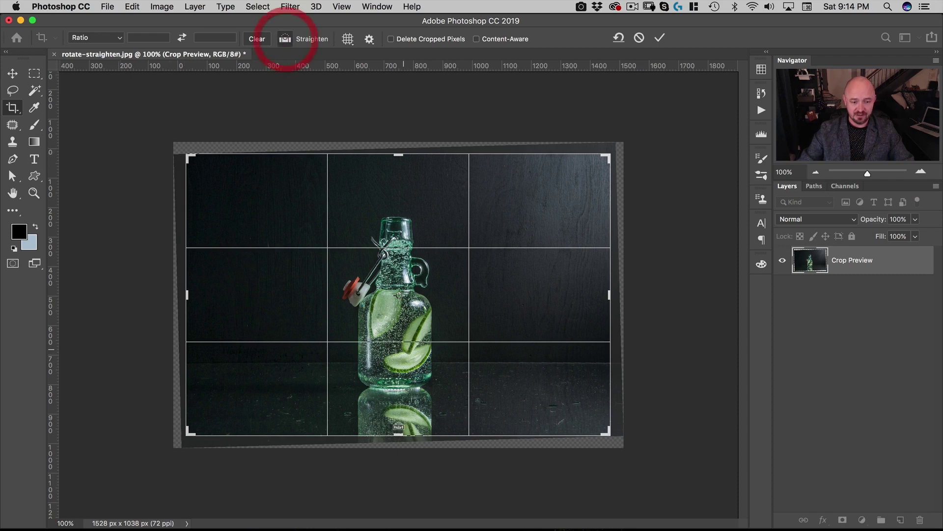
pyautogui.moveTo(358, 434); pyautogui.dragTo(359, 204)
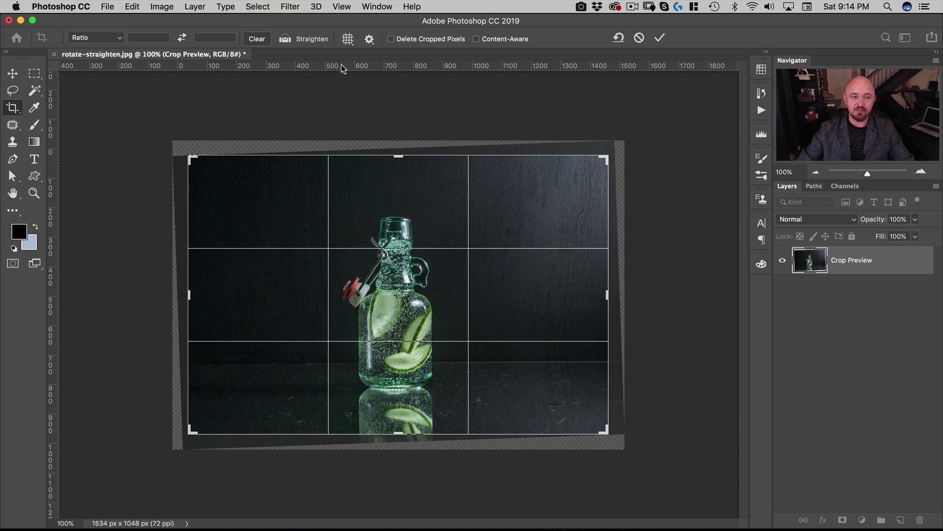
pyautogui.click(290, 40)
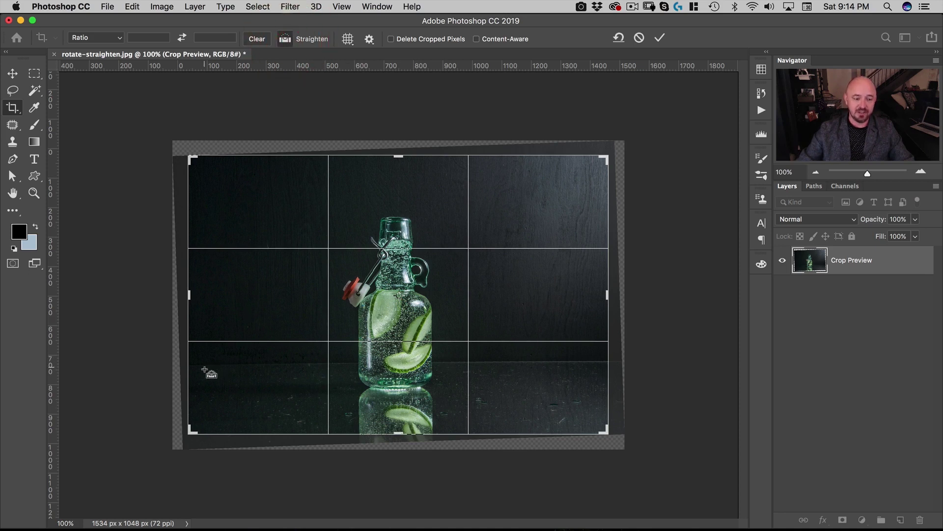
pyautogui.moveTo(208, 364); pyautogui.dragTo(598, 362)
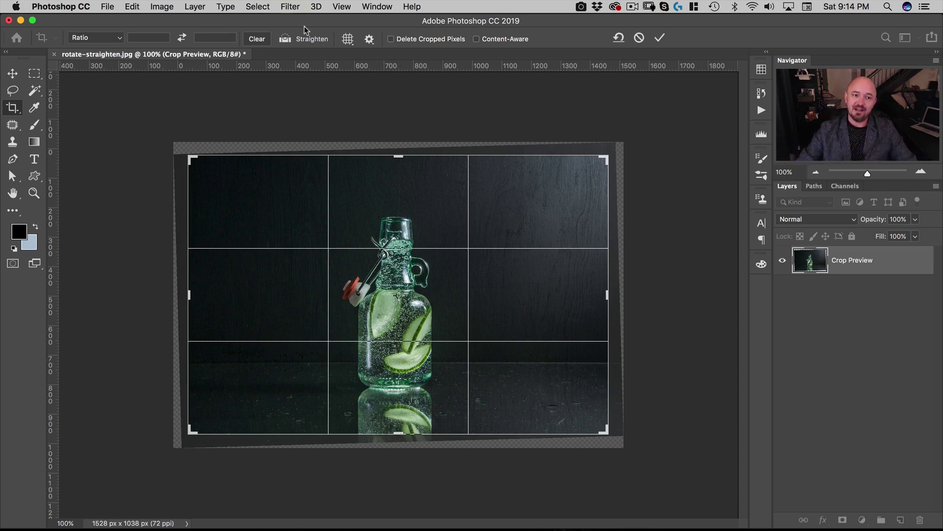
# Step: Rotate the crop preview slightly by hand, straighten it again along the table's back edge and apply the crop
pyautogui.moveTo(622, 148); pyautogui.dragTo(545, 195)
pyautogui.moveTo(629, 291); pyautogui.dragTo(631, 295)
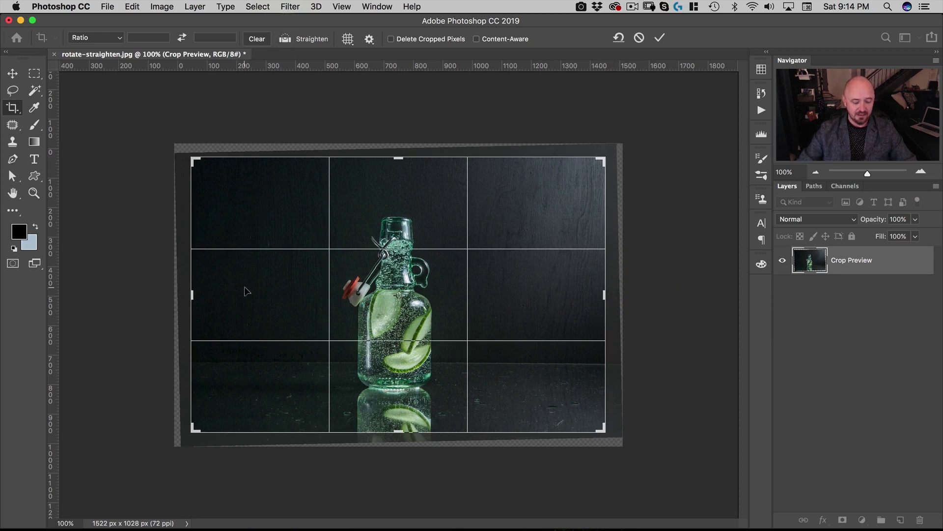
pyautogui.press('super')
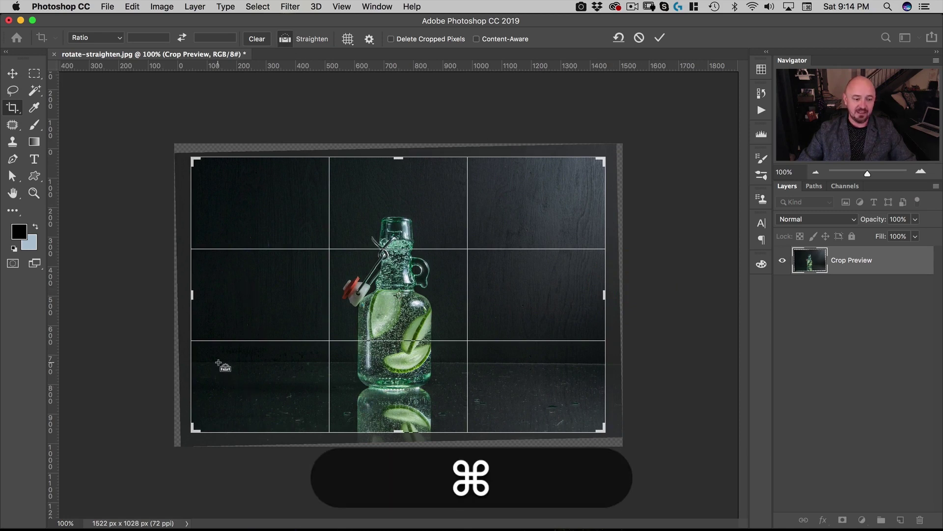
pyautogui.moveTo(218, 361); pyautogui.dragTo(594, 364)
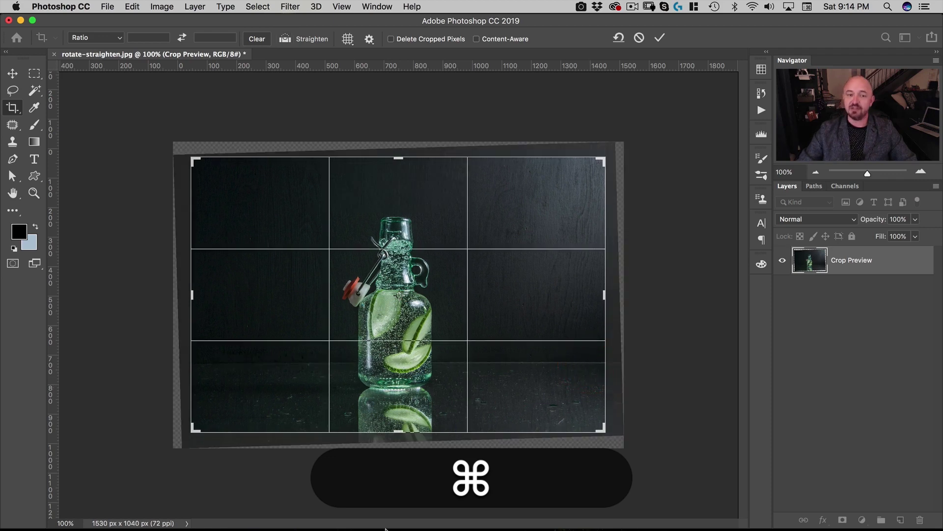
pyautogui.press('Return')
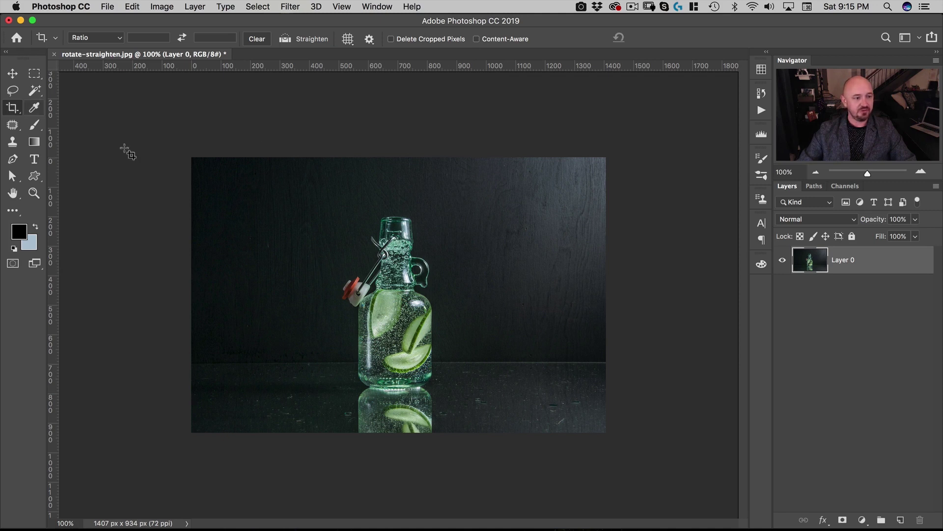
# Step: Reopen the crop preview to see the hidden pixels, reset it and revert the photo to its opened state in the history
pyautogui.moveTo(252, 174); pyautogui.dragTo(636, 173)
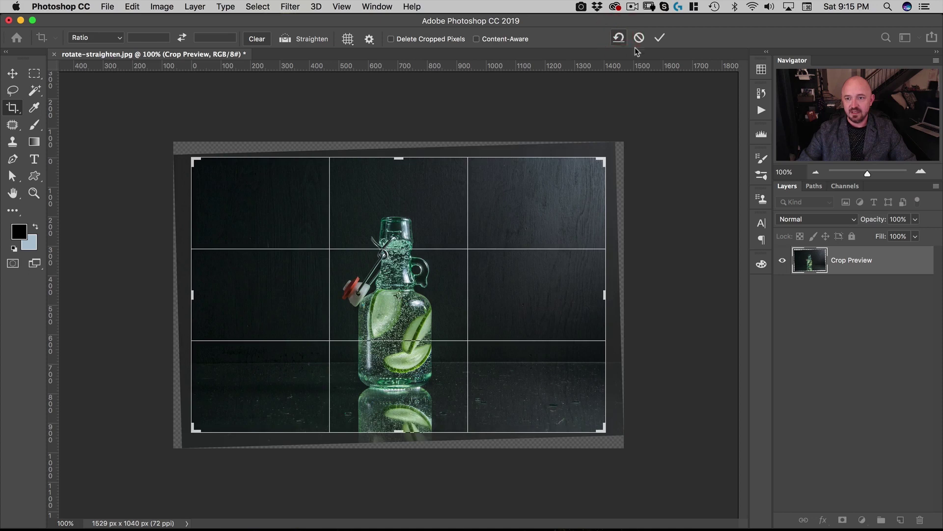
pyautogui.click(619, 38)
pyautogui.click(761, 92)
pyautogui.click(683, 101)
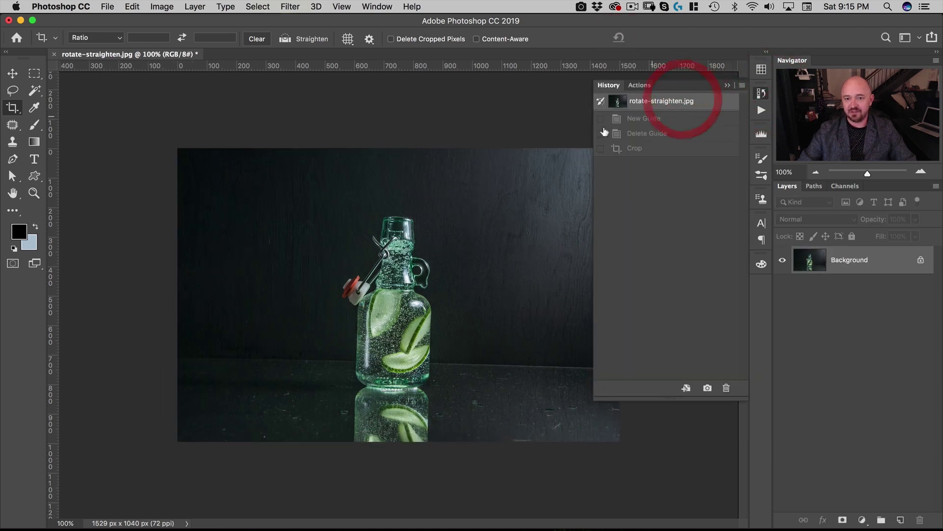
pyautogui.click(761, 93)
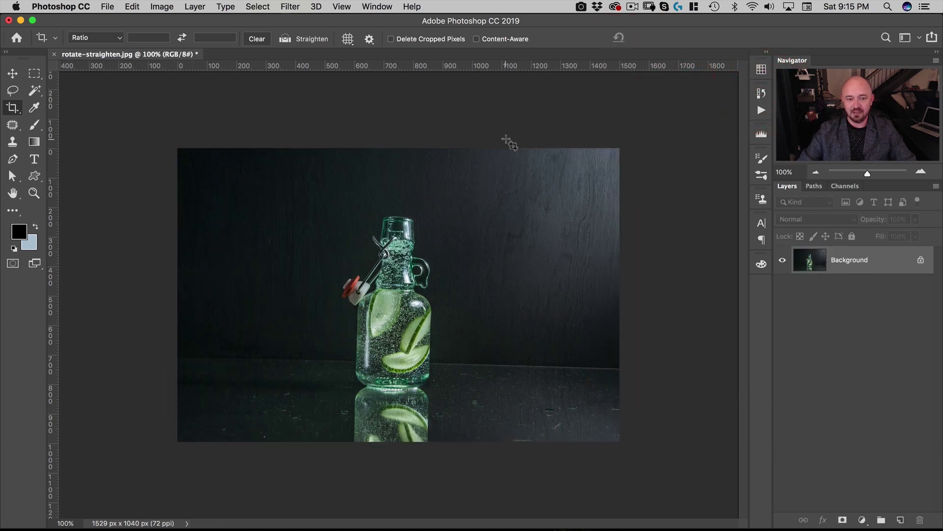
# Step: Straighten the photo with the Crop tool along the table's back edge
pyautogui.click(11, 109)
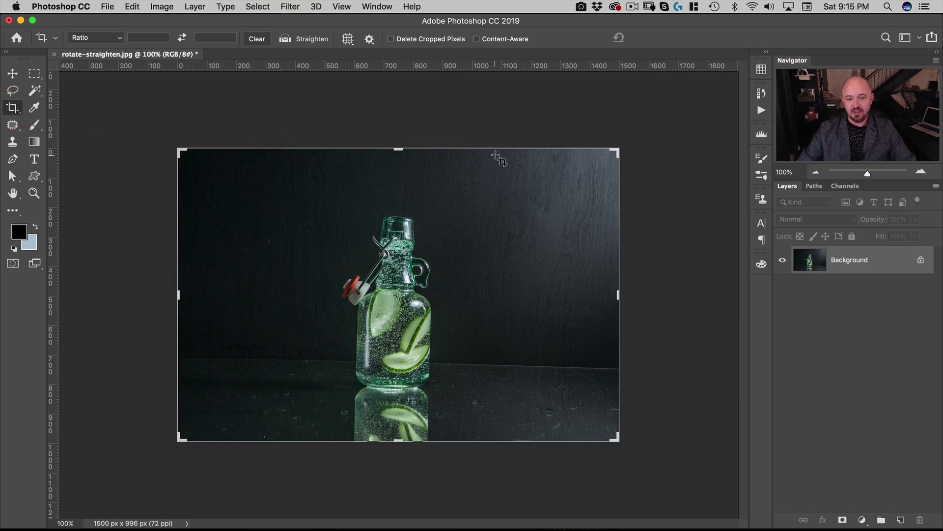
pyautogui.click(285, 40)
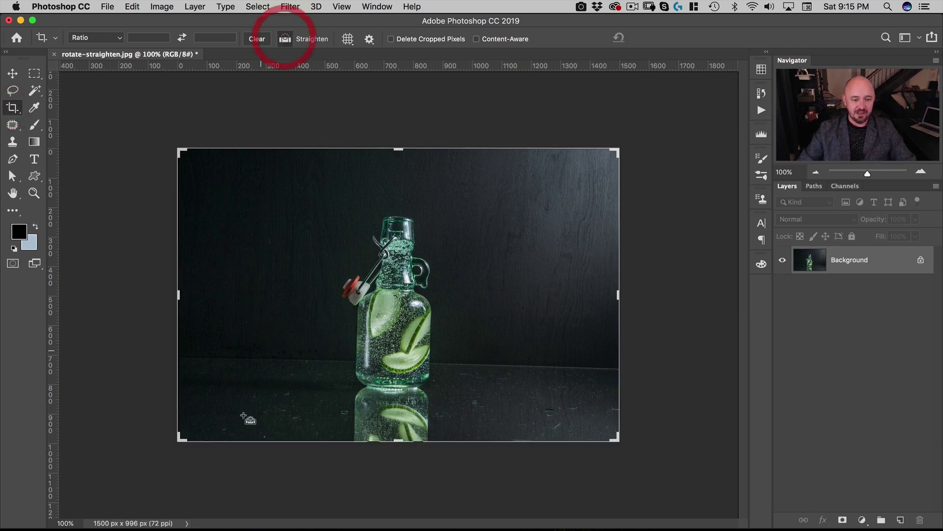
pyautogui.moveTo(200, 357); pyautogui.dragTo(607, 368)
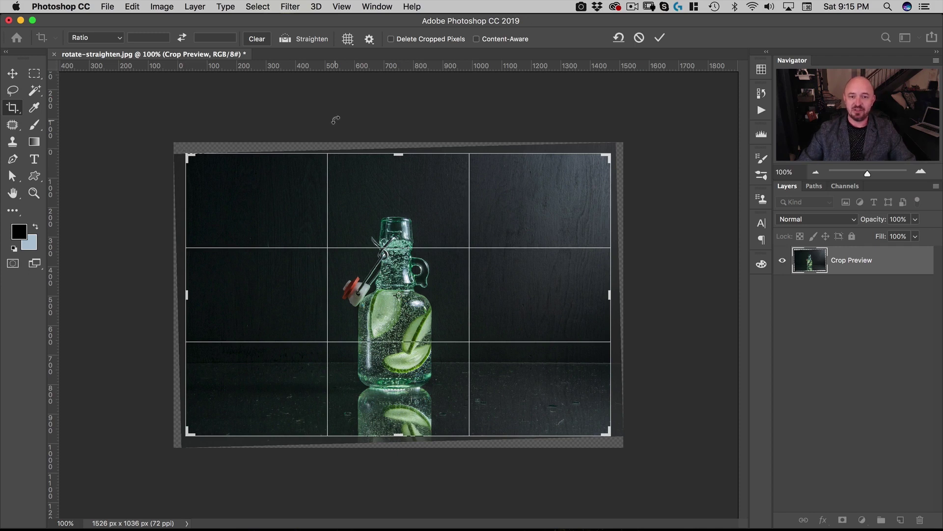
# Step: Turn on Content-Aware filling for the straightened crop's empty corners and apply the crop
pyautogui.click(476, 39)
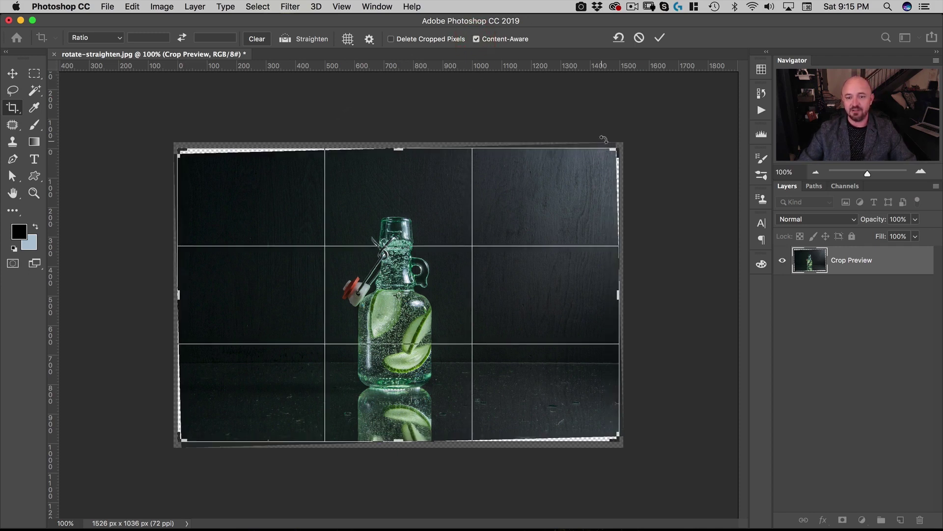
pyautogui.click(476, 40)
pyautogui.click(476, 40)
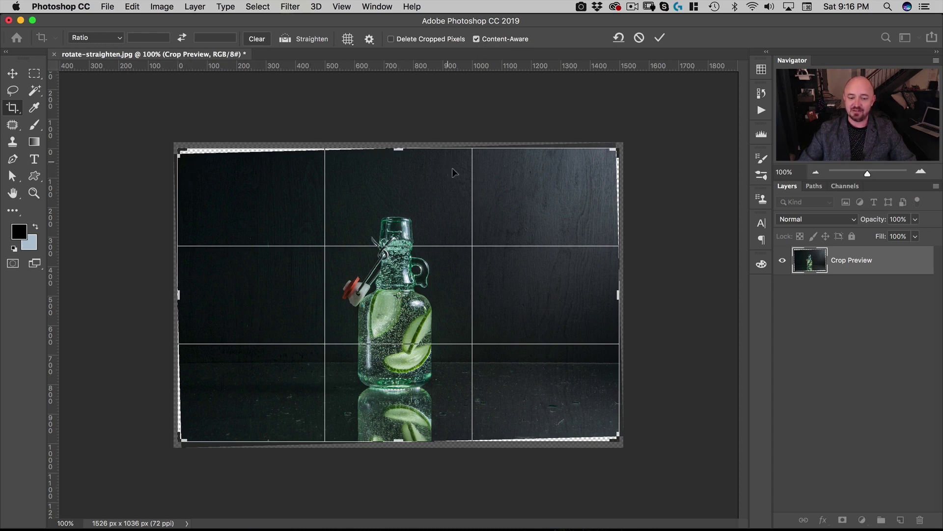
pyautogui.click(661, 39)
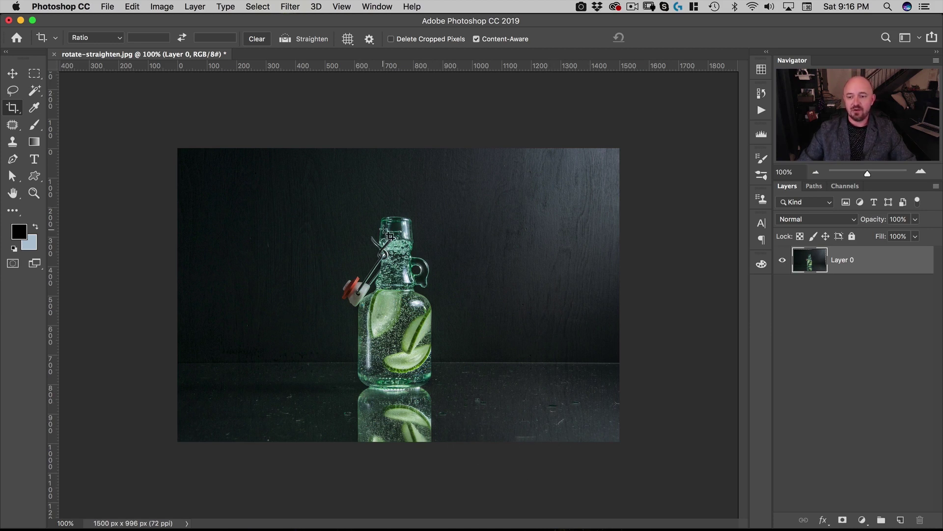
pyautogui.click(476, 39)
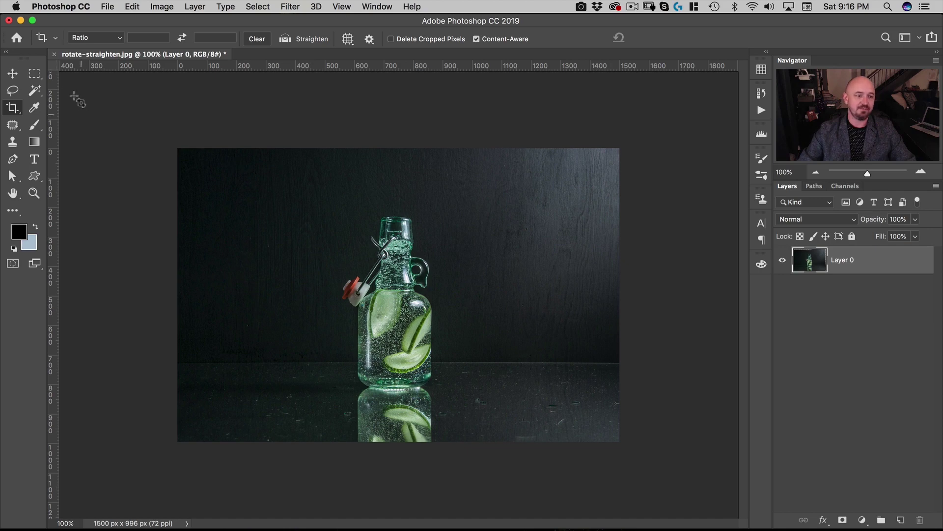
# Step: Close rotate-straighten.jpg without saving and open rotate and scale sample.psd from the assets folder
pyautogui.click(54, 56)
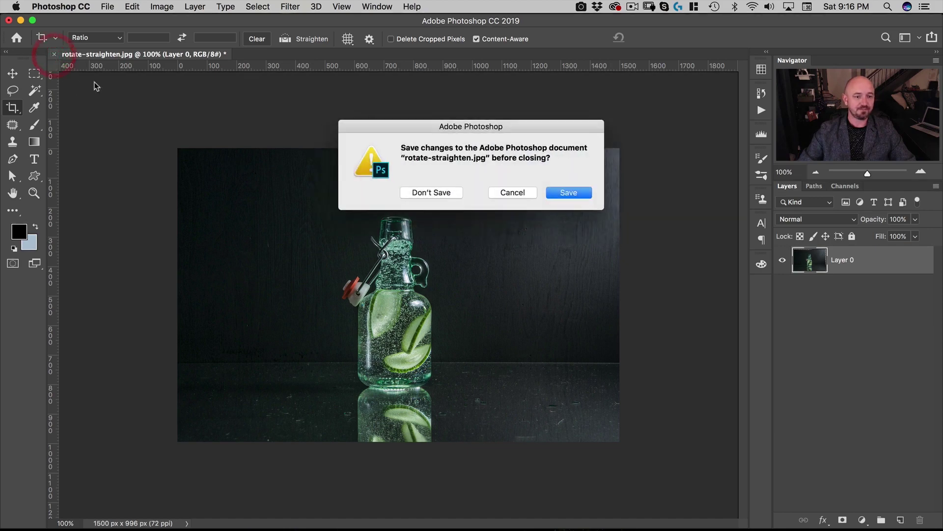
pyautogui.click(413, 191)
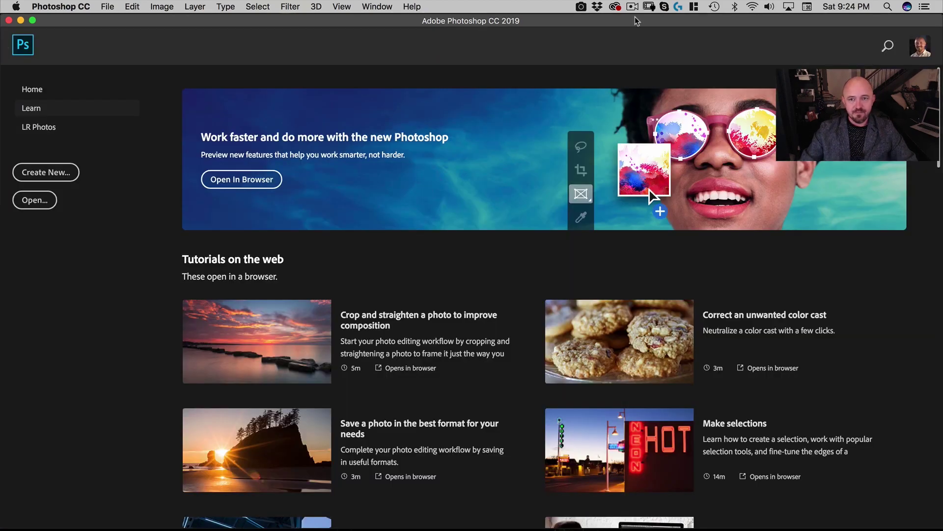
pyautogui.click(107, 6)
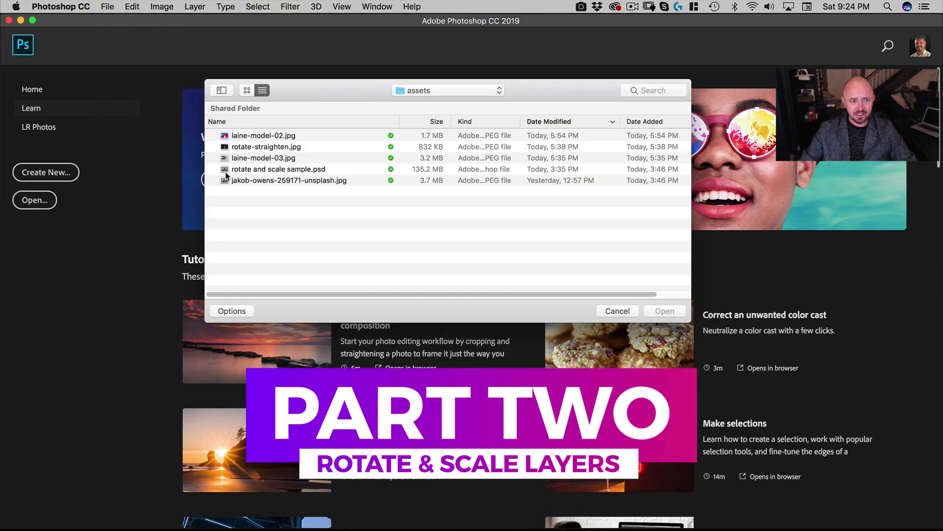
pyautogui.doubleClick(293, 169)
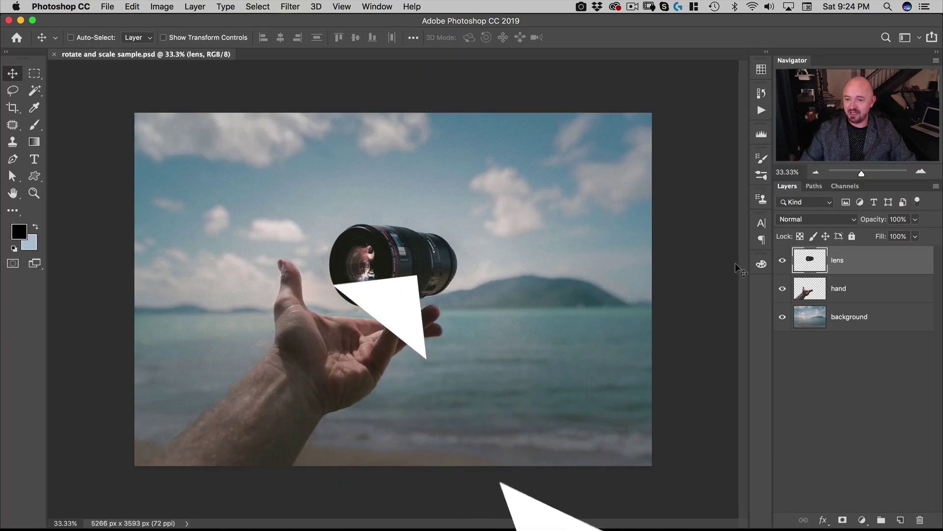
# Step: Examine the document's layers by hiding and showing the lens and hand layers, leaving the lens layer selected
pyautogui.click(782, 260)
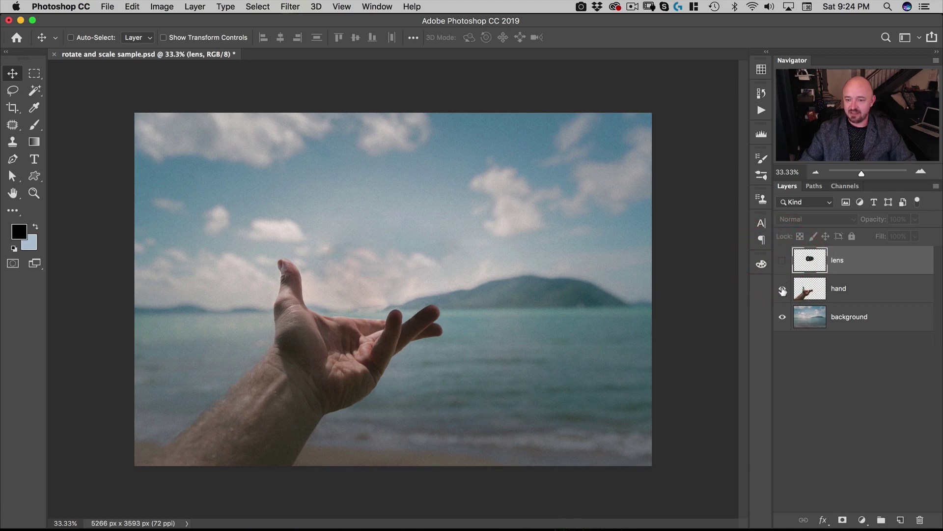
pyautogui.click(782, 288)
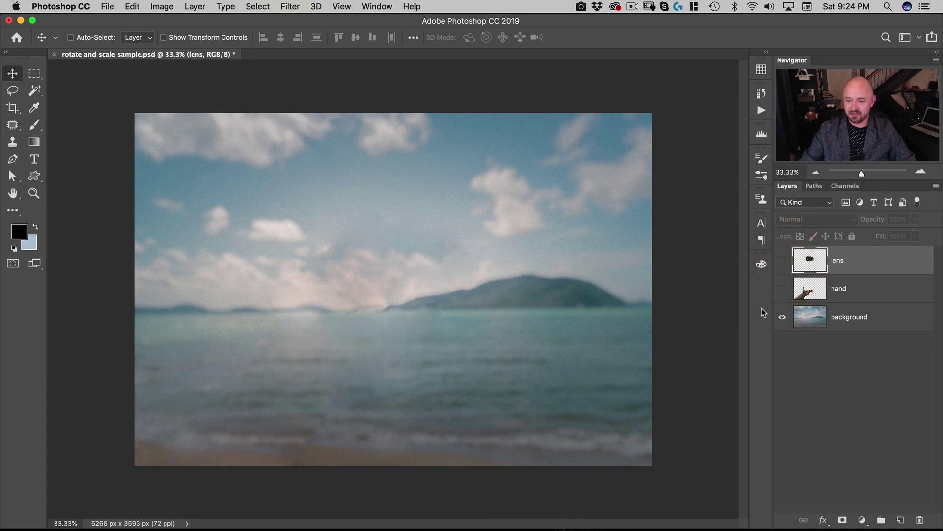
pyautogui.click(783, 289)
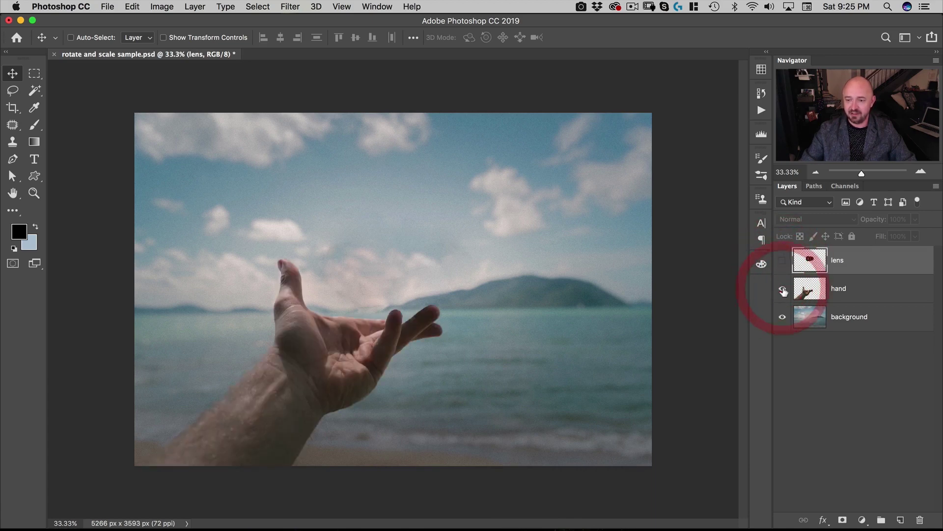
pyautogui.click(784, 260)
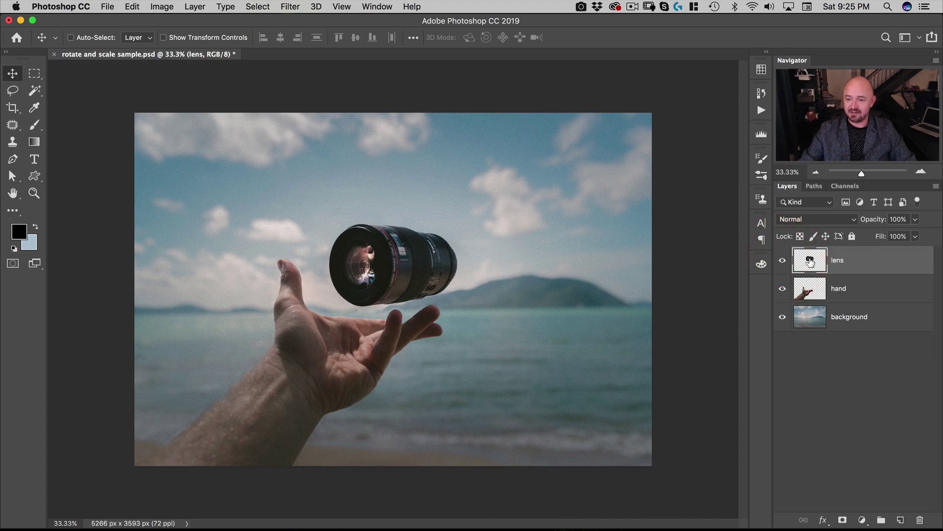
pyautogui.click(811, 286)
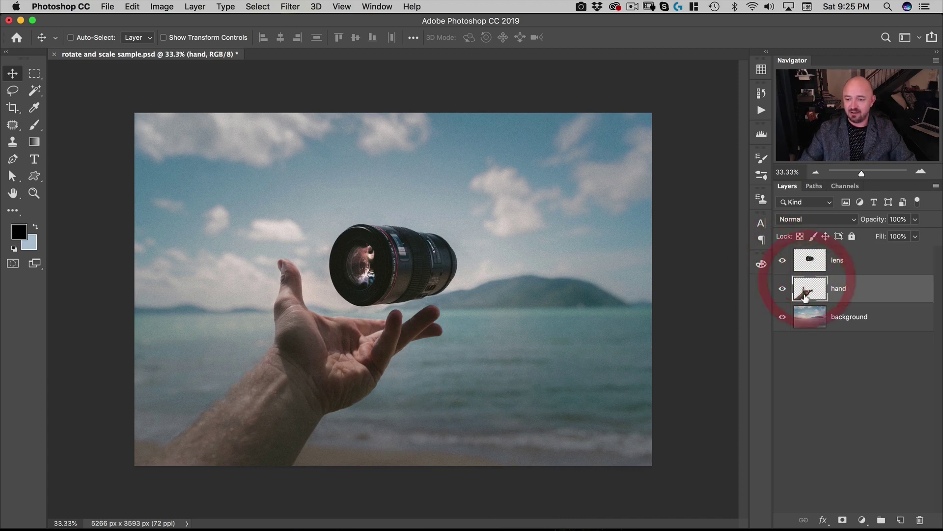
pyautogui.click(817, 261)
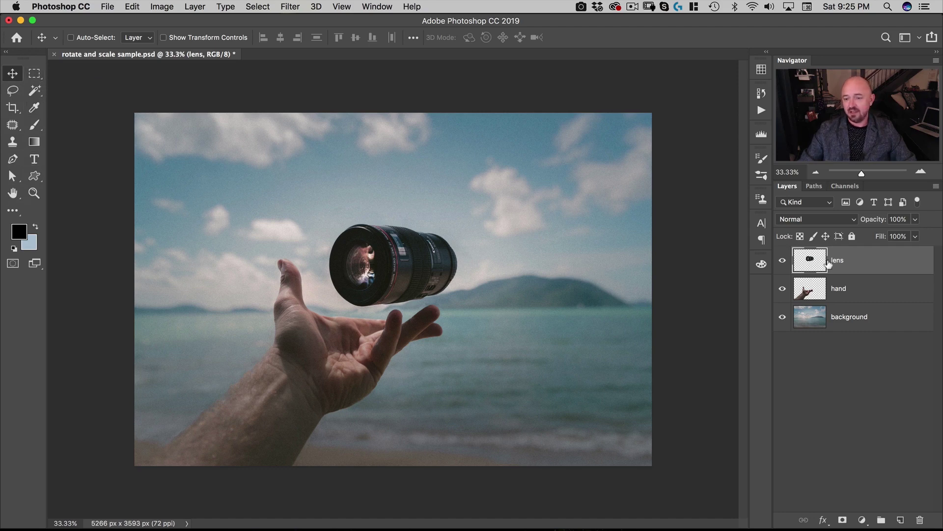
# Step: Free-transform the lens layer, rotating it to about 9° and stretching it to about 165% width and 114% height
pyautogui.click(108, 7)
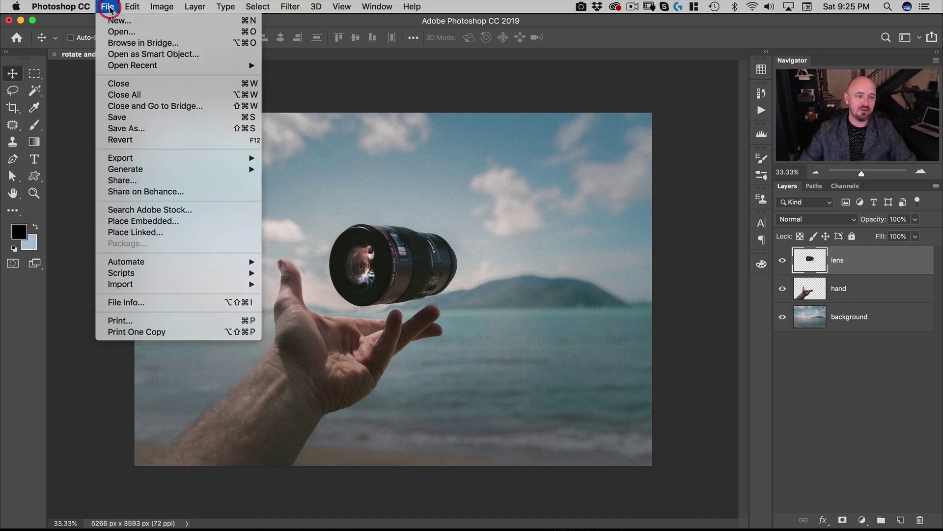
pyautogui.moveTo(133, 6)
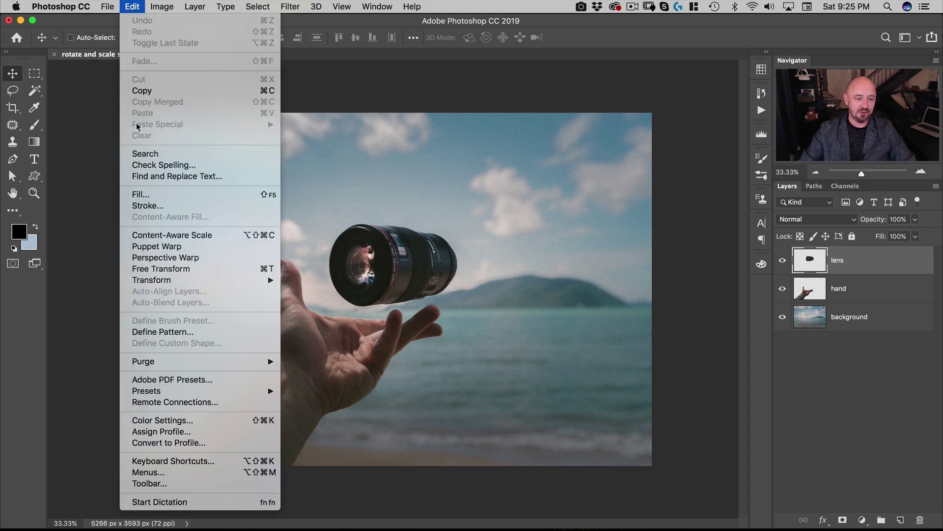
pyautogui.click(251, 272)
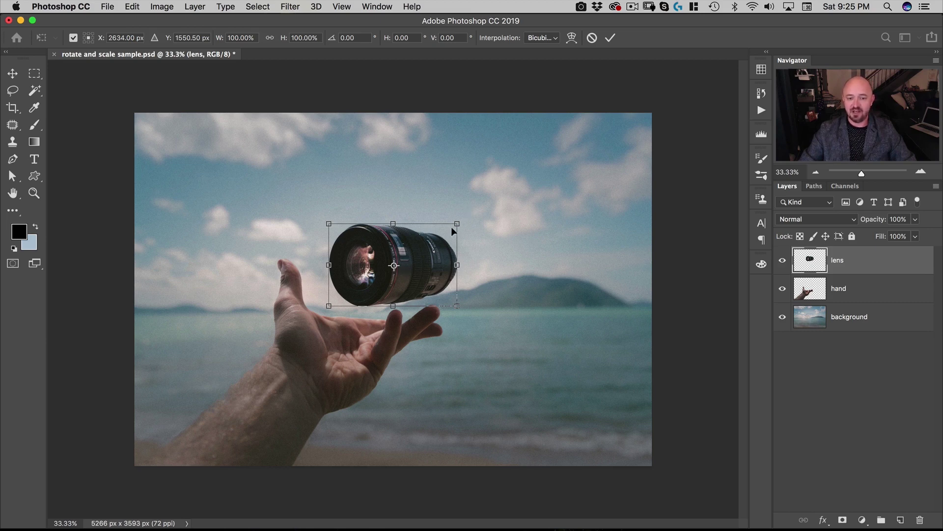
pyautogui.moveTo(466, 209)
pyautogui.mouseDown()
pyautogui.moveTo(478, 202)
pyautogui.moveTo(480, 265)
pyautogui.moveTo(468, 307)
pyautogui.moveTo(487, 248)
pyautogui.moveTo(448, 155)
pyautogui.moveTo(465, 172)
pyautogui.moveTo(471, 210)
pyautogui.mouseUp()
pyautogui.moveTo(401, 223); pyautogui.dragTo(420, 172)
pyautogui.moveTo(458, 250); pyautogui.dragTo(522, 259)
pyautogui.moveTo(344, 163); pyautogui.dragTo(316, 199)
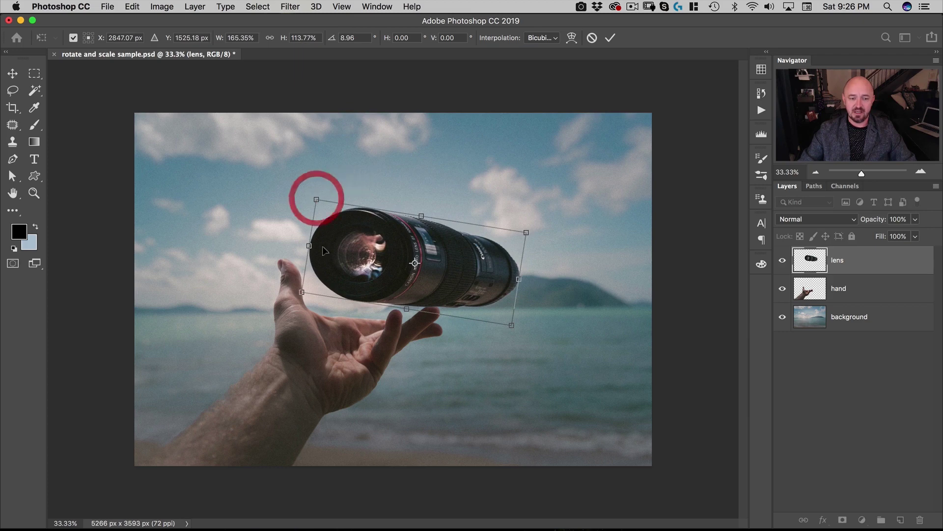
# Step: Link the lens's width and height in the transform and scale it proportionally to about 119%
pyautogui.click(269, 40)
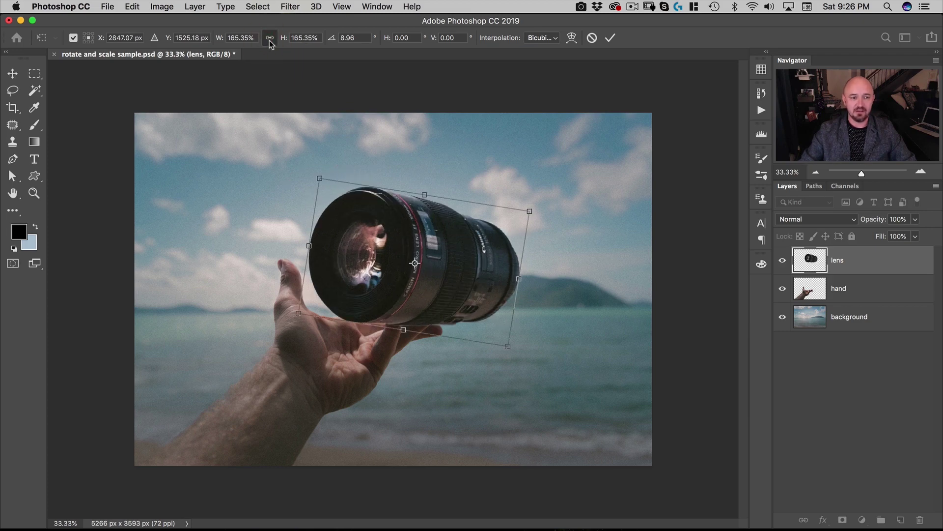
pyautogui.moveTo(530, 212); pyautogui.dragTo(452, 178)
pyautogui.press('alt')
# Step: Place the transform's reference point on the lens's front glass and rotate the lens around it to about -0.3°
pyautogui.moveTo(402, 271); pyautogui.dragTo(352, 300)
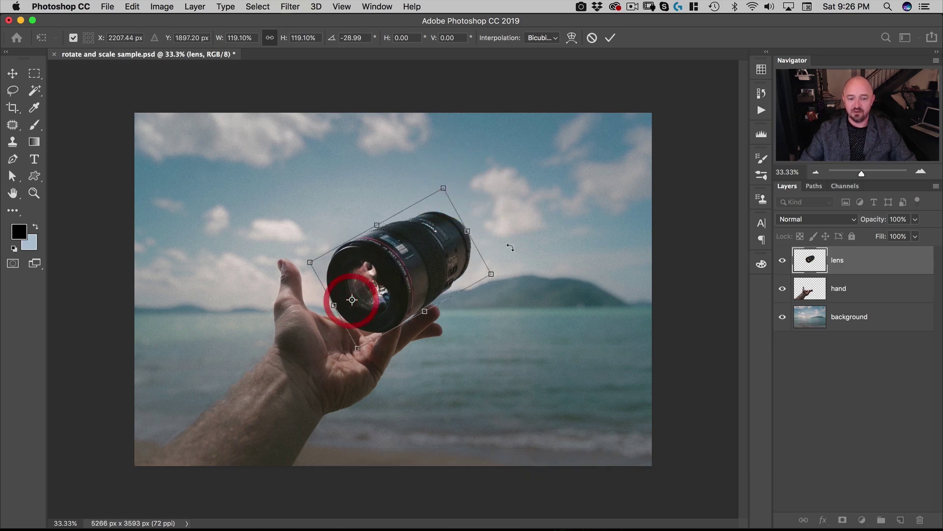
pyautogui.moveTo(509, 269); pyautogui.dragTo(508, 339)
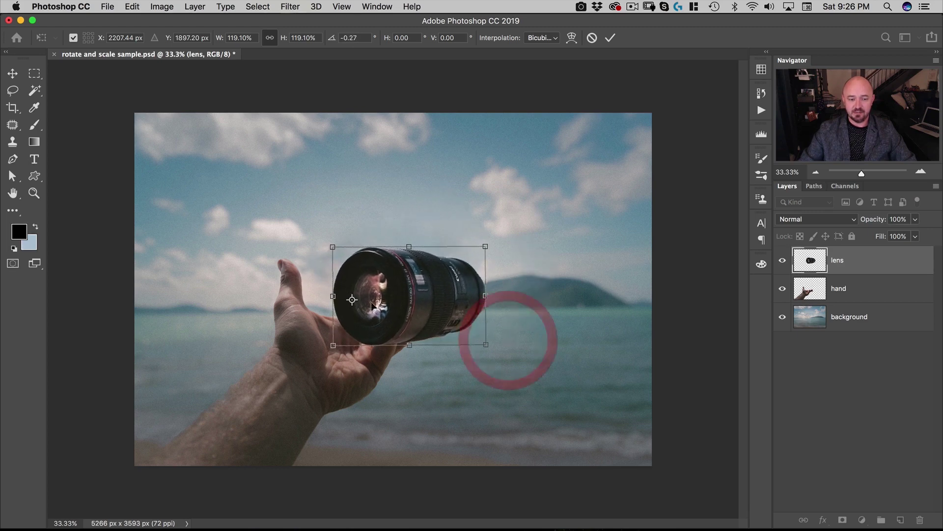
pyautogui.moveTo(351, 299); pyautogui.dragTo(366, 260)
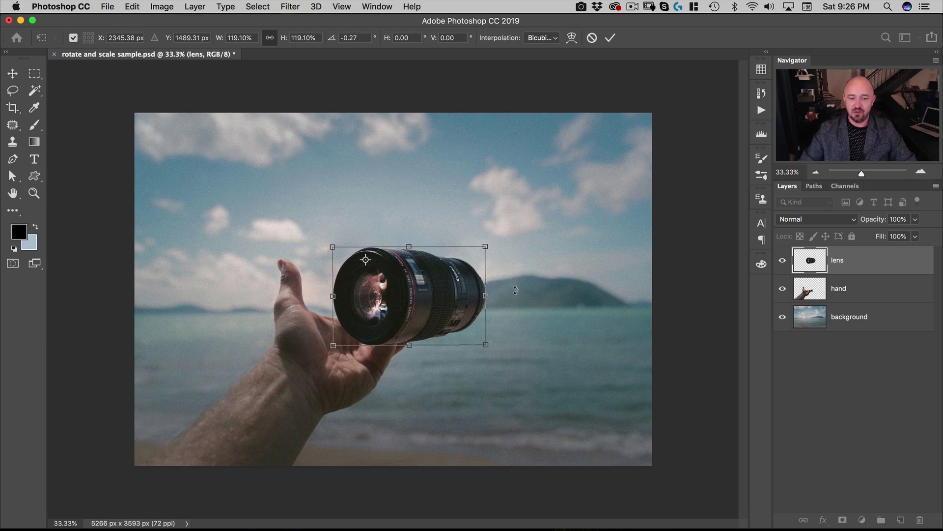
# Step: Raise the lens above the hand and rotate it to -0.88° around a reference point on its top edge
pyautogui.moveTo(399, 303); pyautogui.dragTo(393, 212)
pyautogui.moveTo(493, 273); pyautogui.dragTo(510, 280)
pyautogui.click(349, 38)
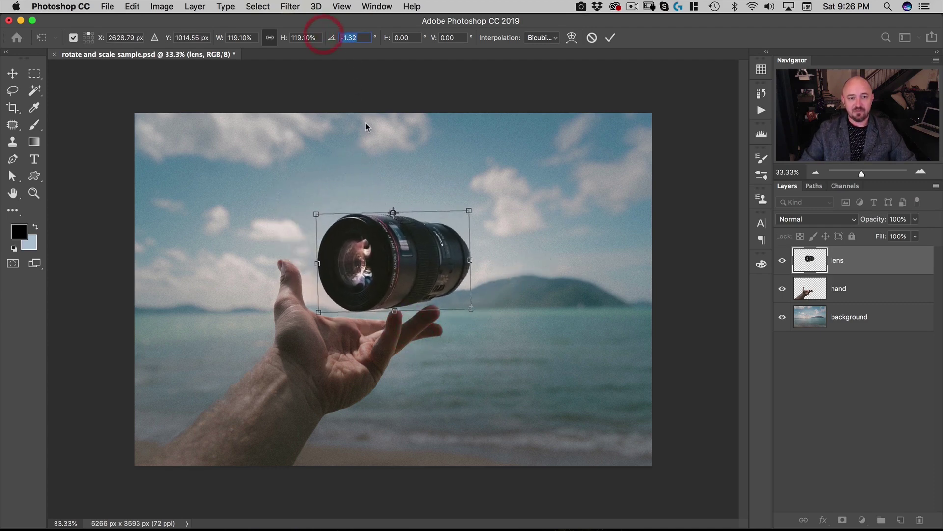
pyautogui.moveTo(394, 244); pyautogui.dragTo(395, 237)
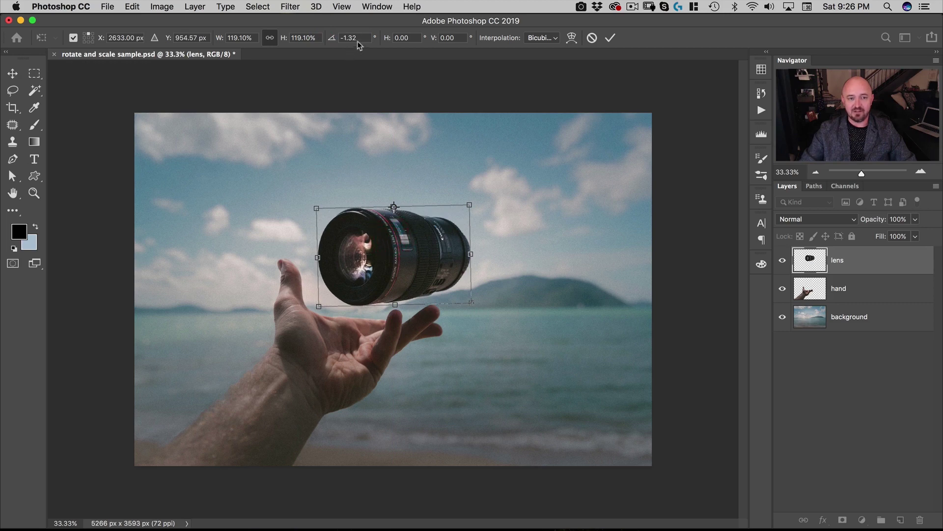
pyautogui.click(328, 43)
pyautogui.moveTo(328, 43); pyautogui.dragTo(359, 44)
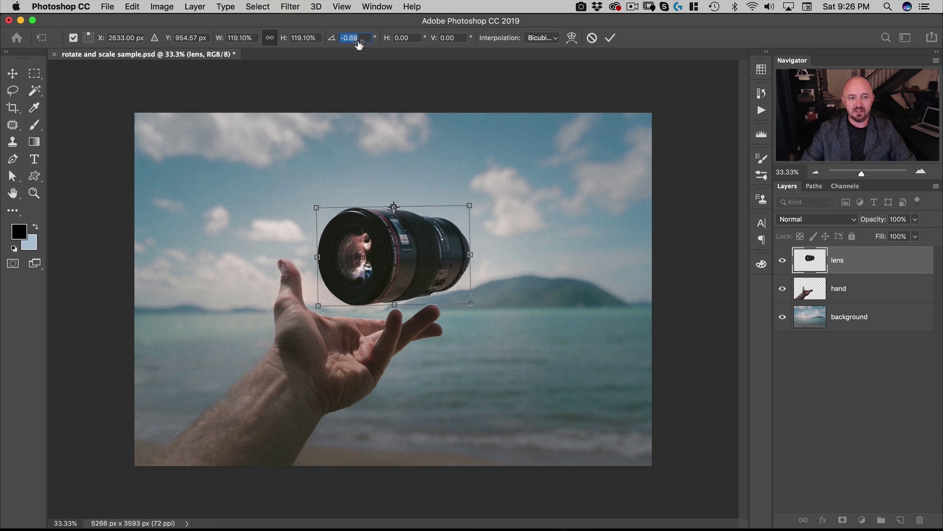
# Step: Scale the lens proportionally to 137.1% and apply the transform
pyautogui.click(284, 39)
pyautogui.moveTo(284, 40)
pyautogui.mouseDown()
pyautogui.moveTo(295, 40)
pyautogui.moveTo(283, 39)
pyautogui.mouseUp()
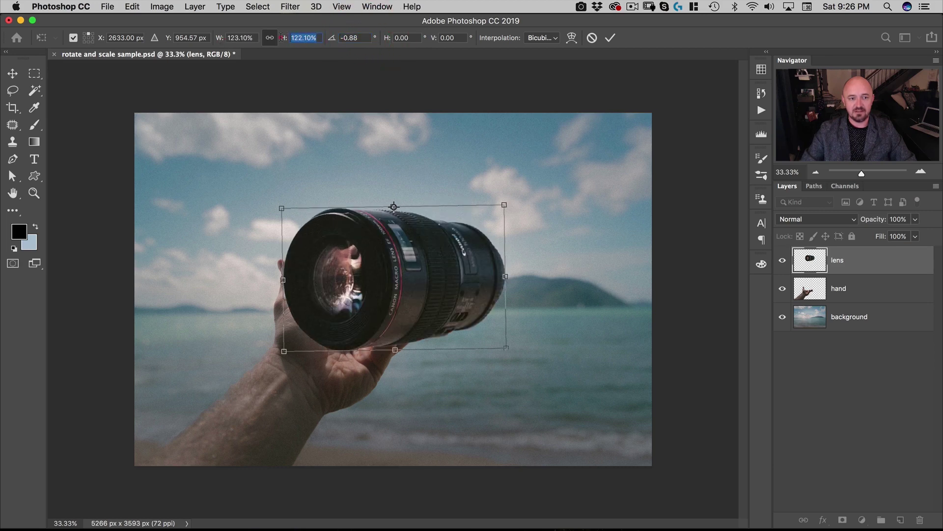
pyautogui.write('137.1')
pyautogui.press('Tab')
pyautogui.click(248, 38)
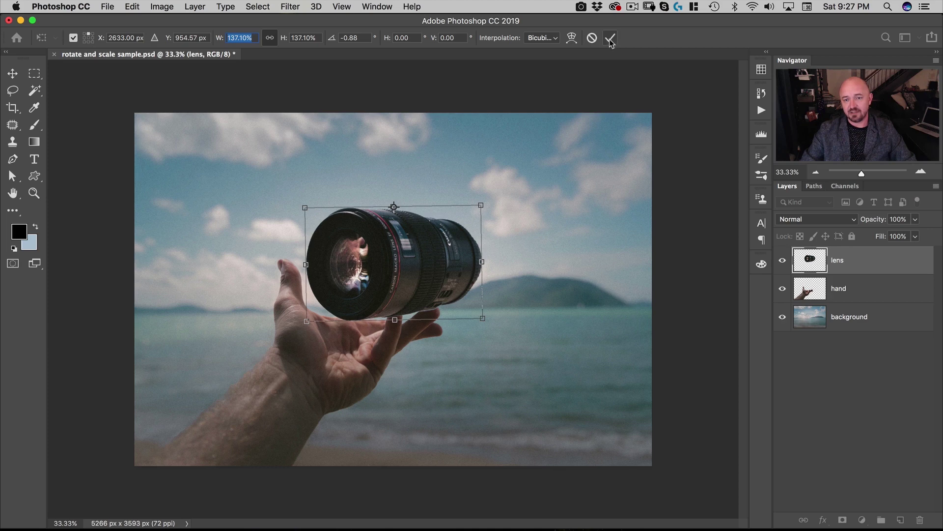
pyautogui.click(608, 167)
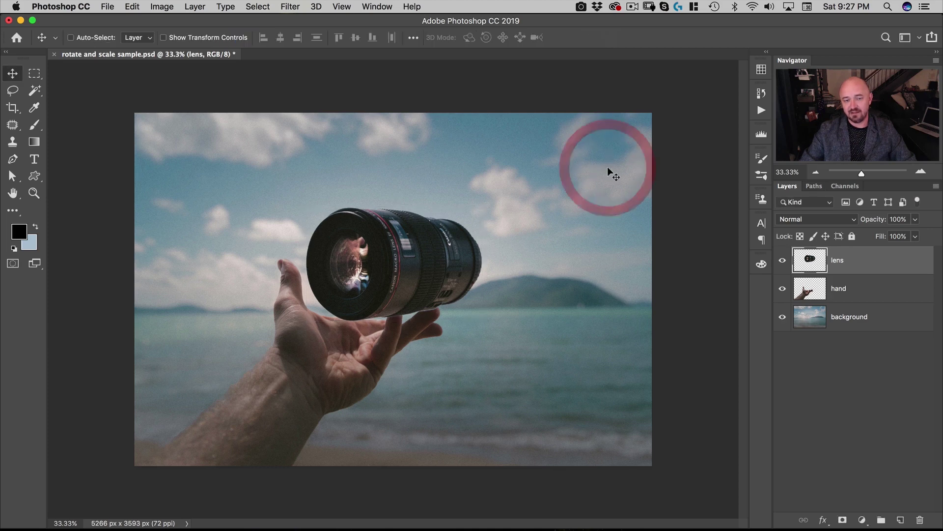
pyautogui.press('super+t')
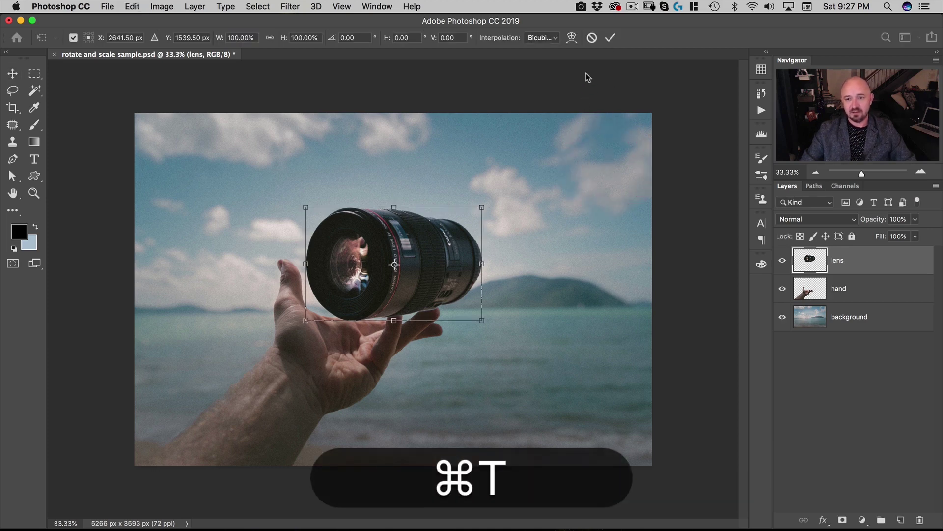
pyautogui.click(592, 38)
pyautogui.press('super+t')
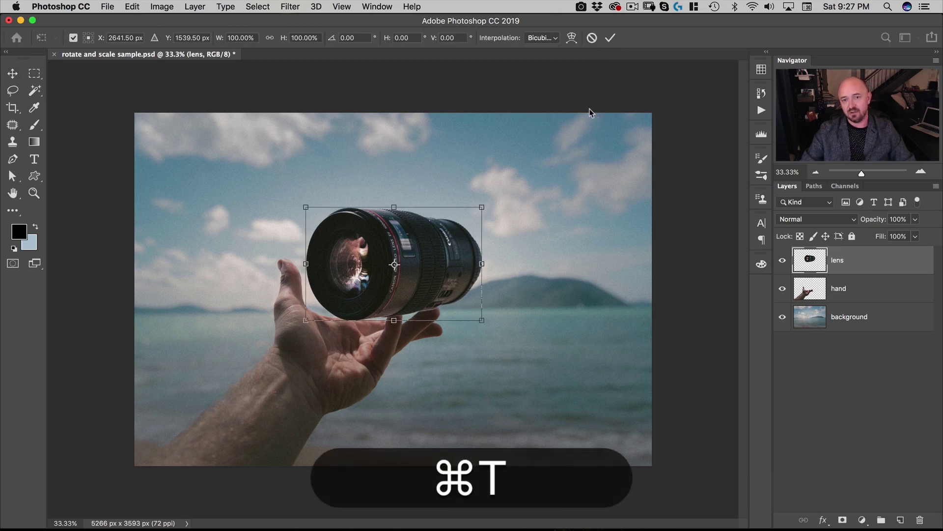
pyautogui.press('Escape')
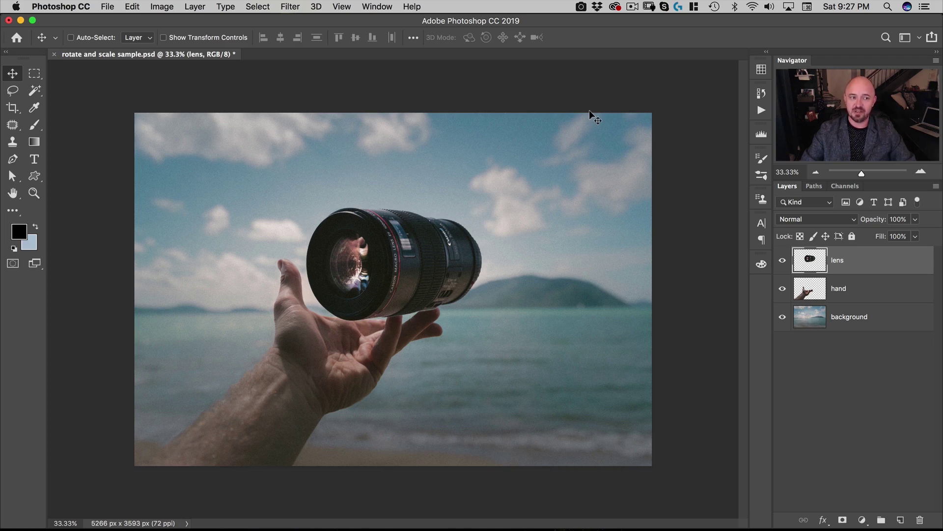
# Step: Move the lens layer up slightly so that it floats clear of the fingers
pyautogui.moveTo(435, 249); pyautogui.dragTo(432, 229)
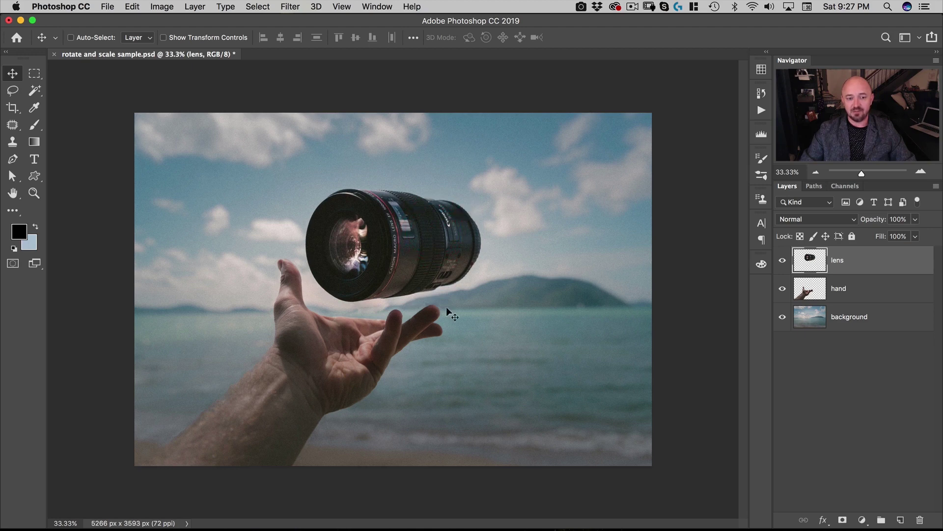
# Step: Turn on transform controls for the Move tool and try them on the hand and lens layers
pyautogui.press('super')
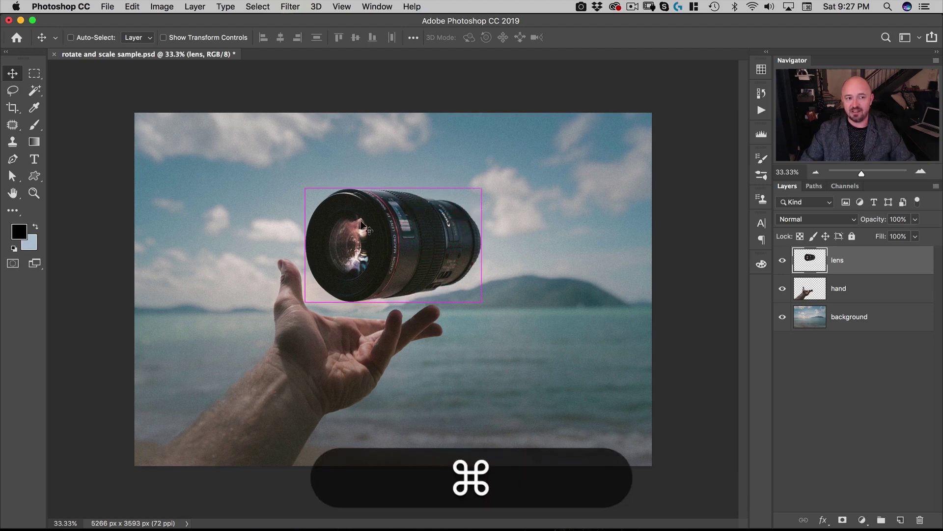
pyautogui.click(164, 38)
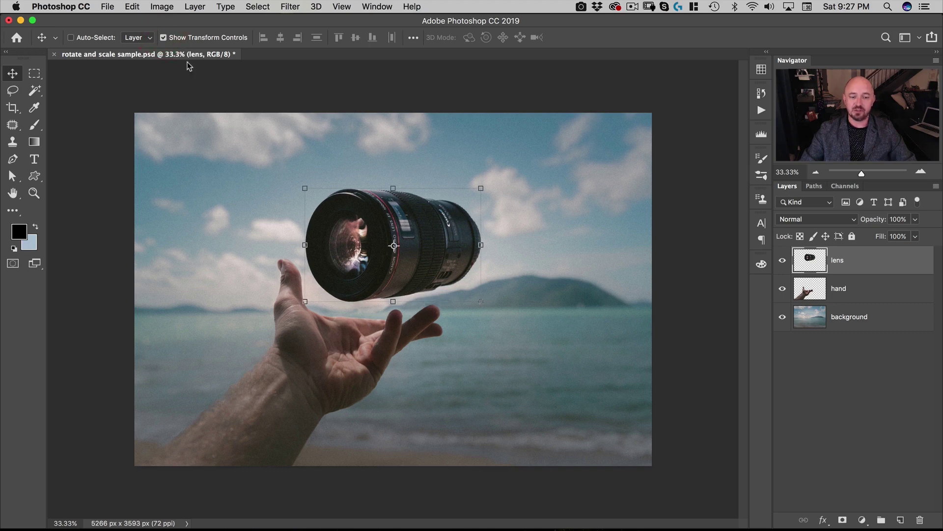
pyautogui.click(815, 294)
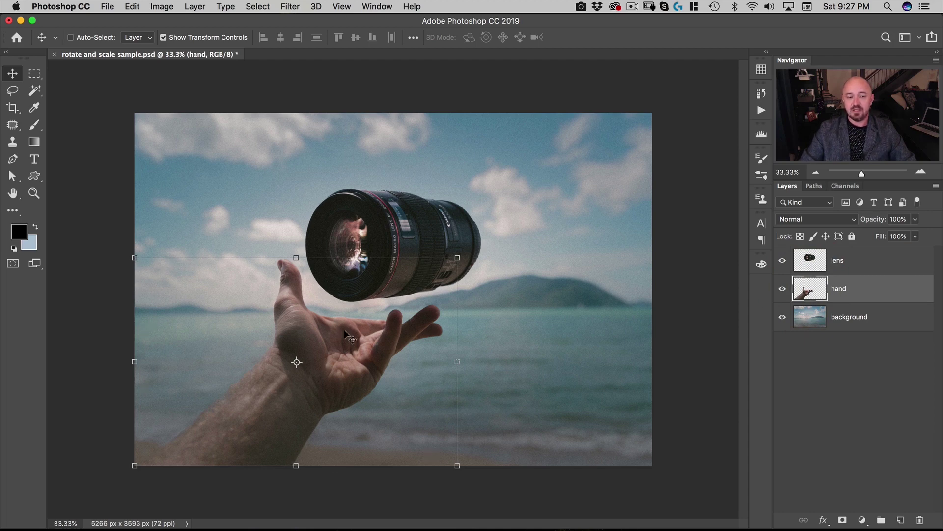
pyautogui.click(810, 257)
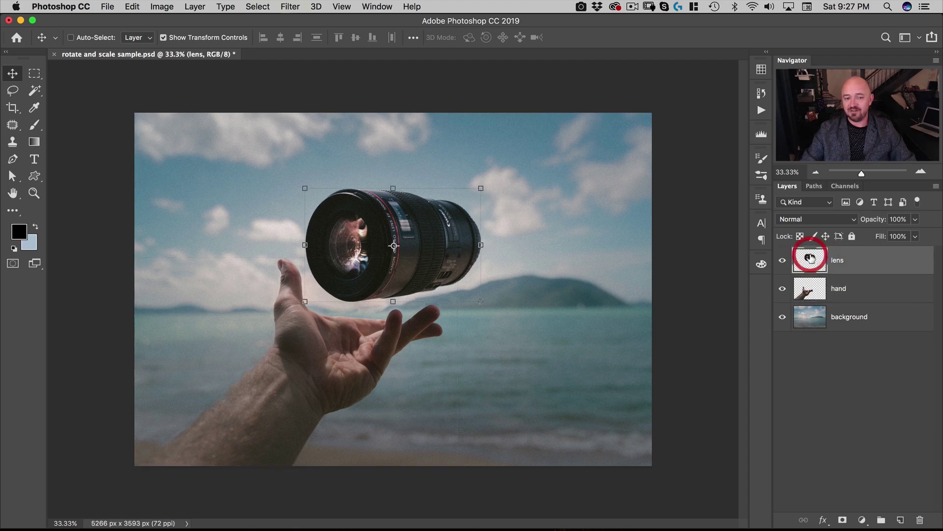
# Step: Move the lens up and to the right, try rotating it to 8.22°, and cancel the rotation
pyautogui.moveTo(425, 238); pyautogui.dragTo(459, 218)
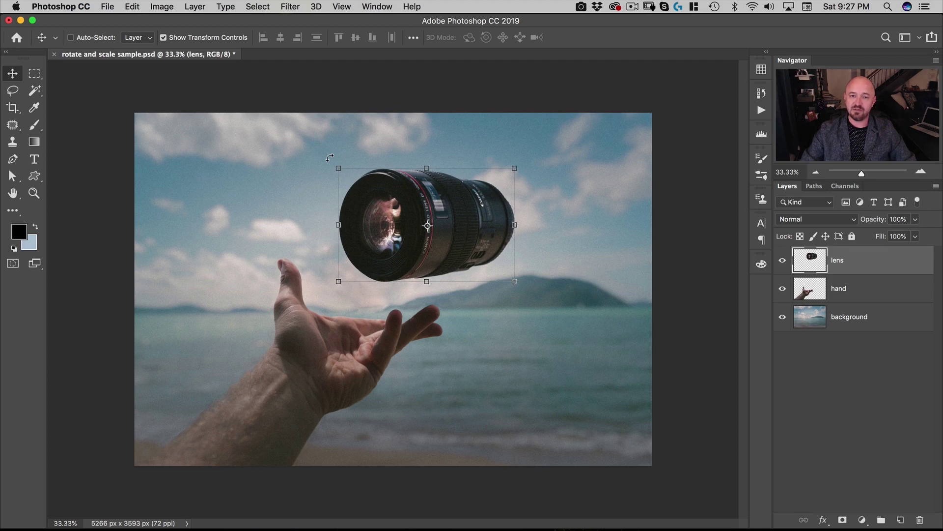
pyautogui.moveTo(330, 158)
pyautogui.mouseDown()
pyautogui.moveTo(333, 143)
pyautogui.moveTo(343, 147)
pyautogui.mouseUp()
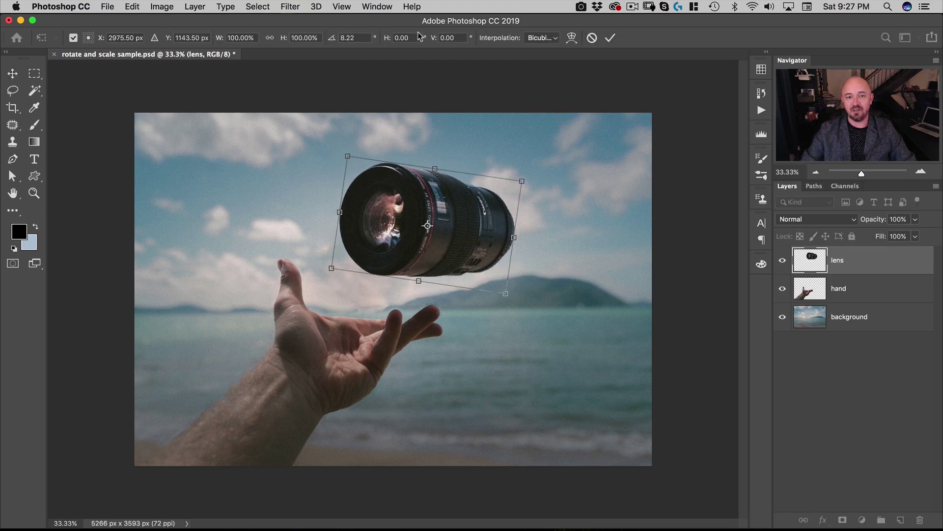
pyautogui.click(592, 38)
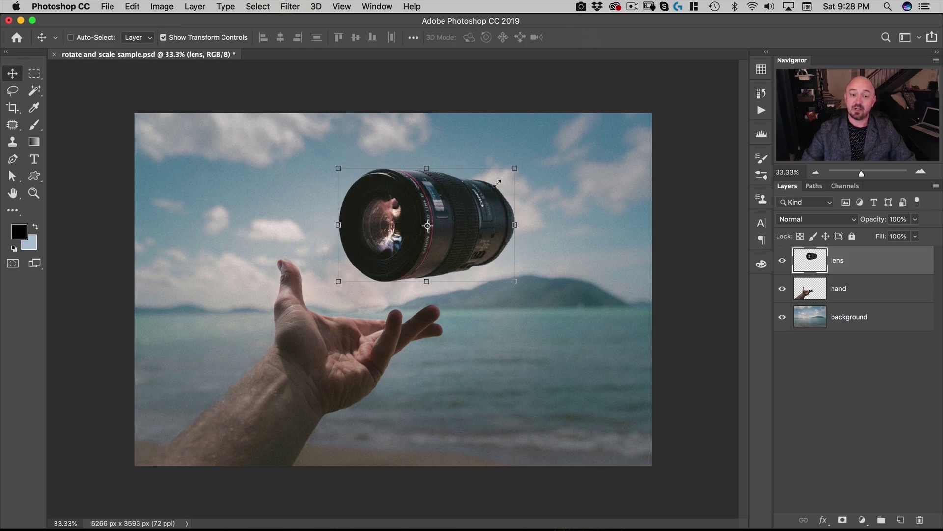
# Step: Move the lens back down so that it floats just above the palm and fingers
pyautogui.moveTo(450, 237); pyautogui.dragTo(413, 265)
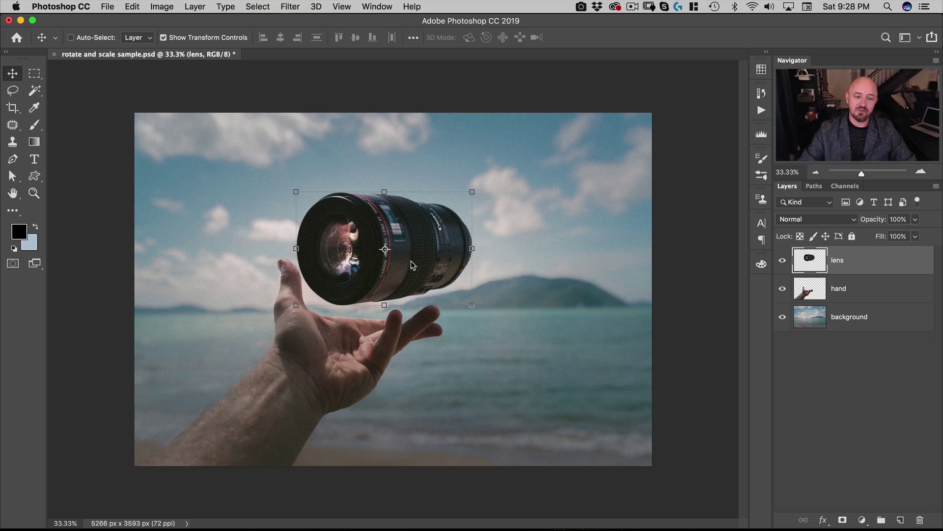
pyautogui.moveTo(415, 266)
pyautogui.mouseDown()
pyautogui.moveTo(427, 229)
pyautogui.moveTo(430, 264)
pyautogui.mouseUp()
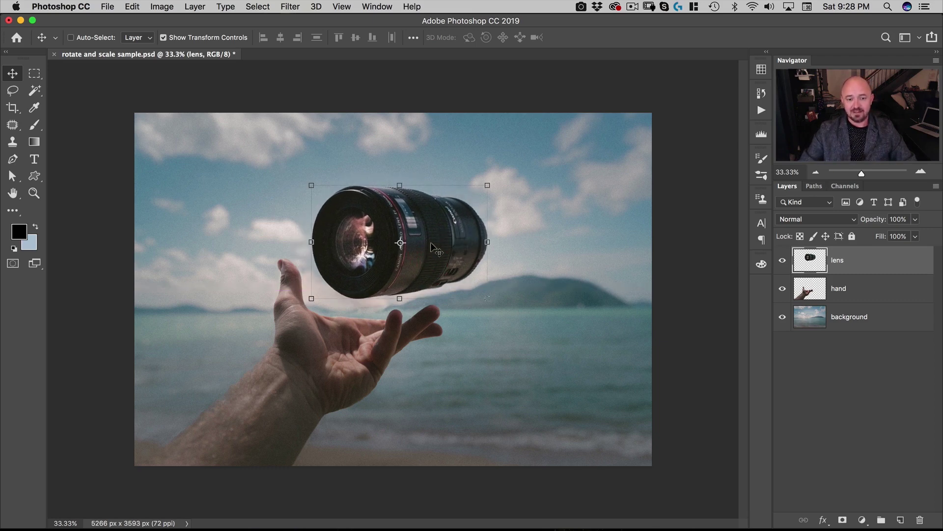
# Step: Try enlarging the lens to about 119%, look through the available transform and image options, and cancel the scaling
pyautogui.moveTo(488, 185); pyautogui.dragTo(521, 163)
pyautogui.rightClick(452, 182)
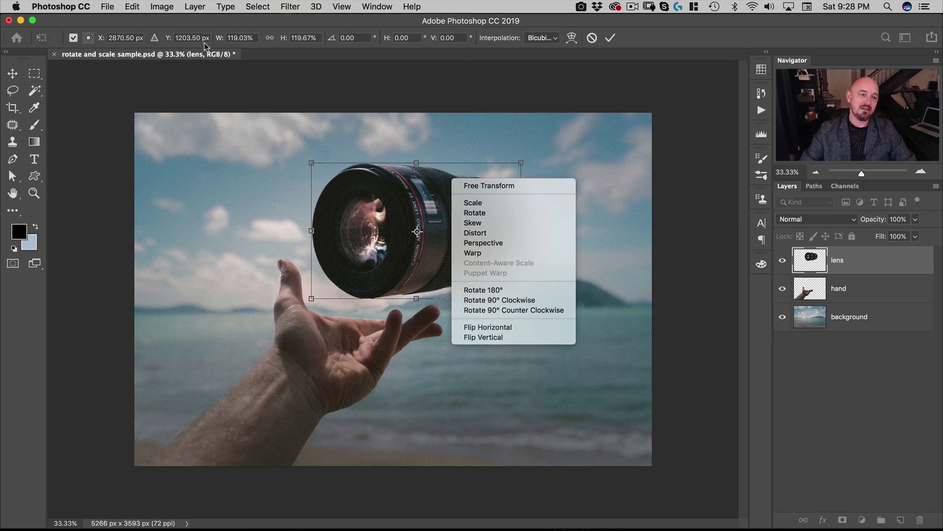
pyautogui.click(157, 10)
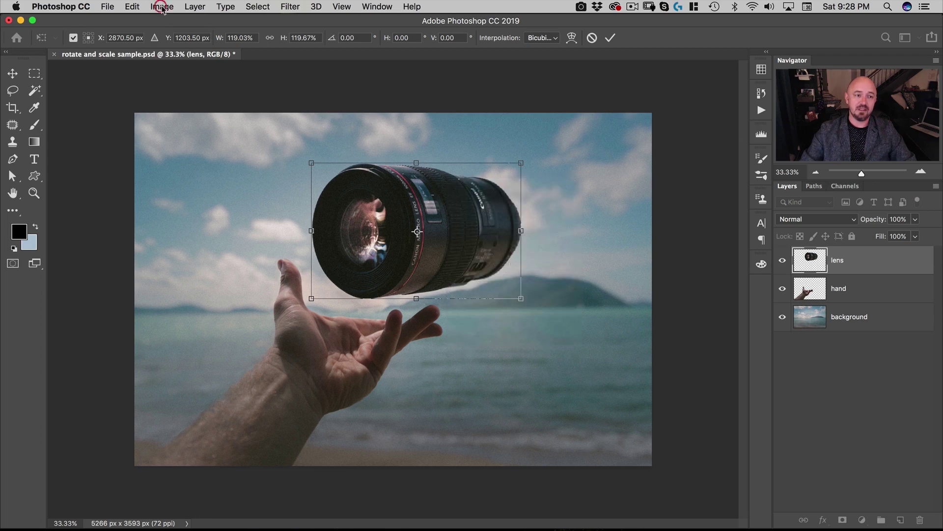
pyautogui.click(161, 7)
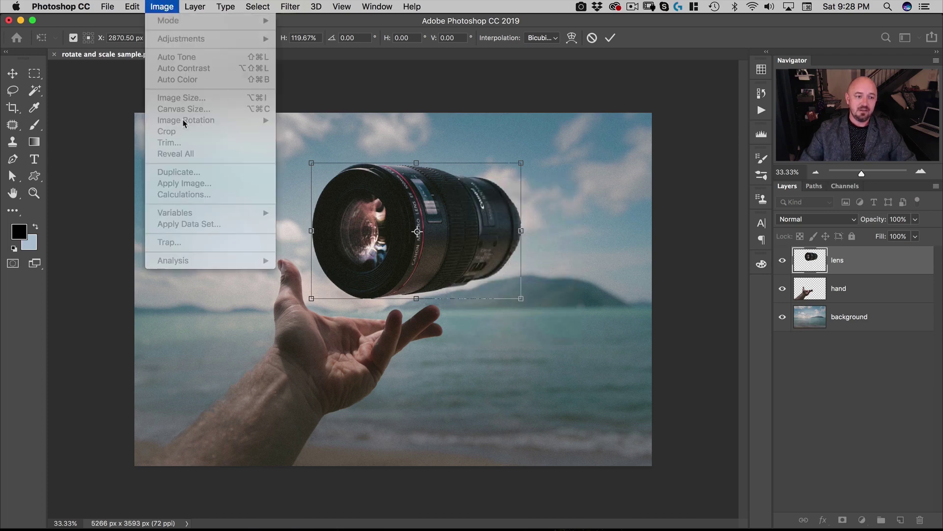
pyautogui.click(497, 123)
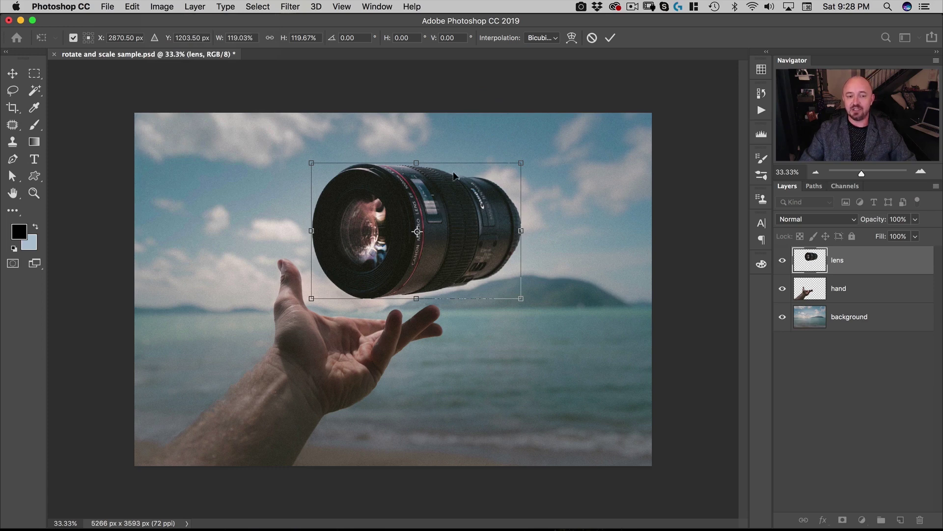
pyautogui.rightClick(447, 202)
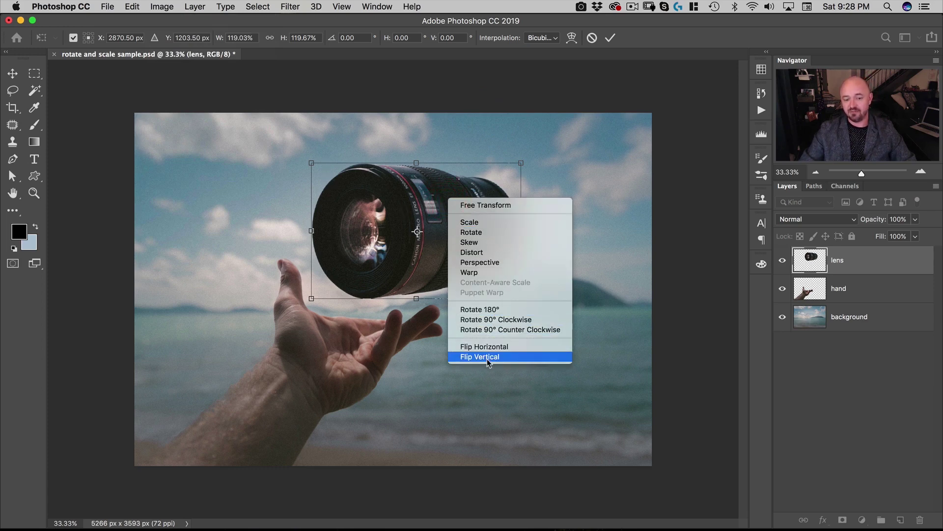
pyautogui.click(593, 38)
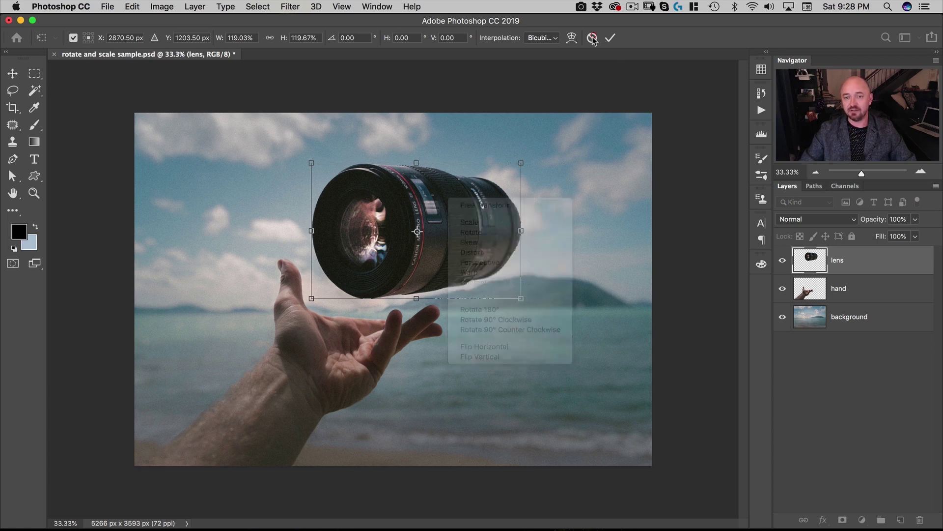
pyautogui.click(592, 38)
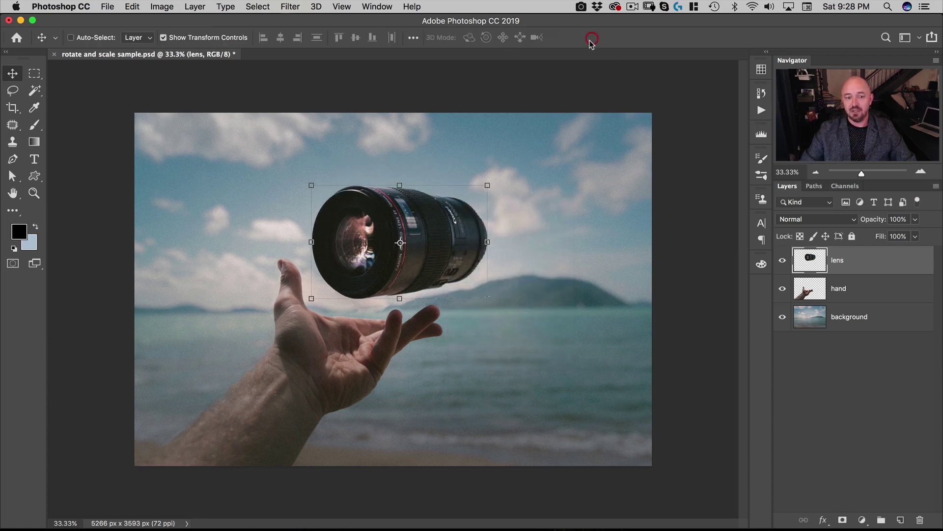
# Step: Turn off the Move tool's transform controls, then start Free Transform on the lens and leave it without changes
pyautogui.click(164, 38)
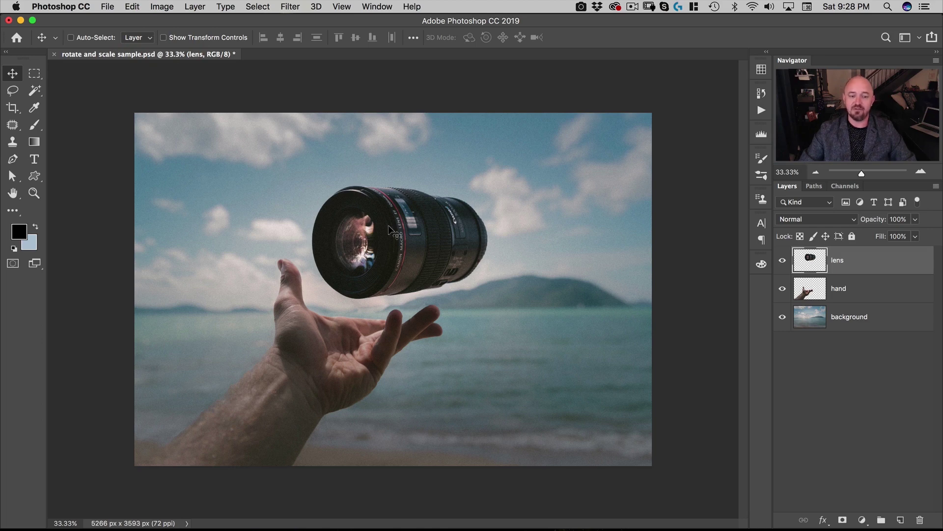
pyautogui.press('super+t')
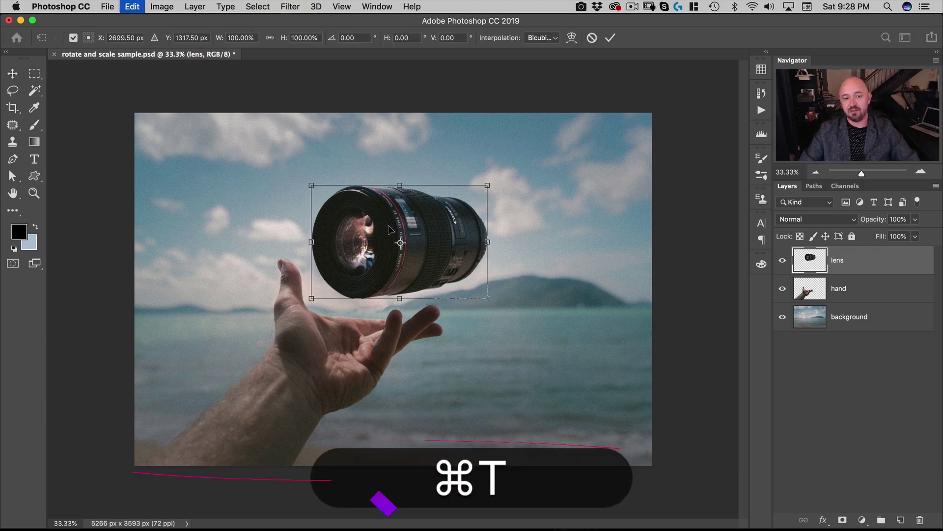
pyautogui.press('Return')
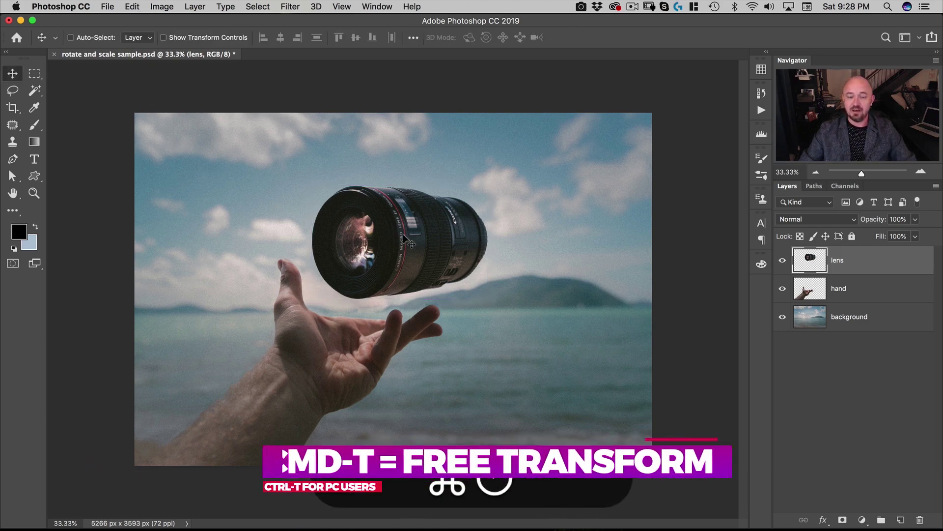
# Step: Select the hand and lens layers together, then select the background and lens layers without the hand
pyautogui.click(809, 289)
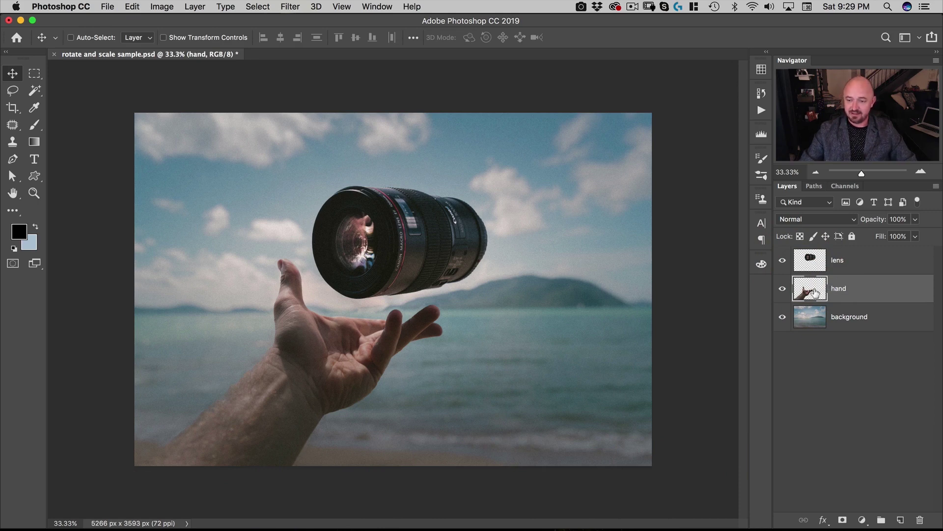
pyautogui.press('shift')
pyautogui.keyDown('shift'); pyautogui.click(818, 260); pyautogui.keyUp('shift')
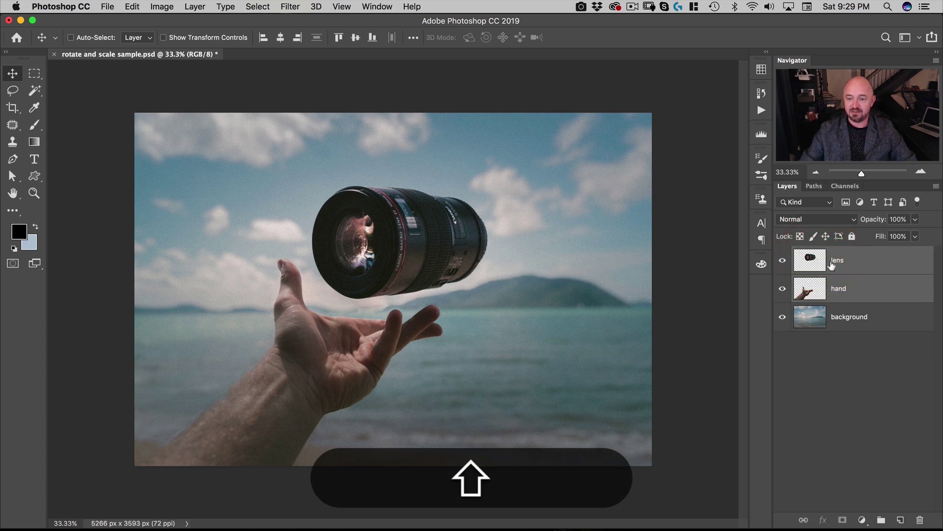
pyautogui.click(810, 317)
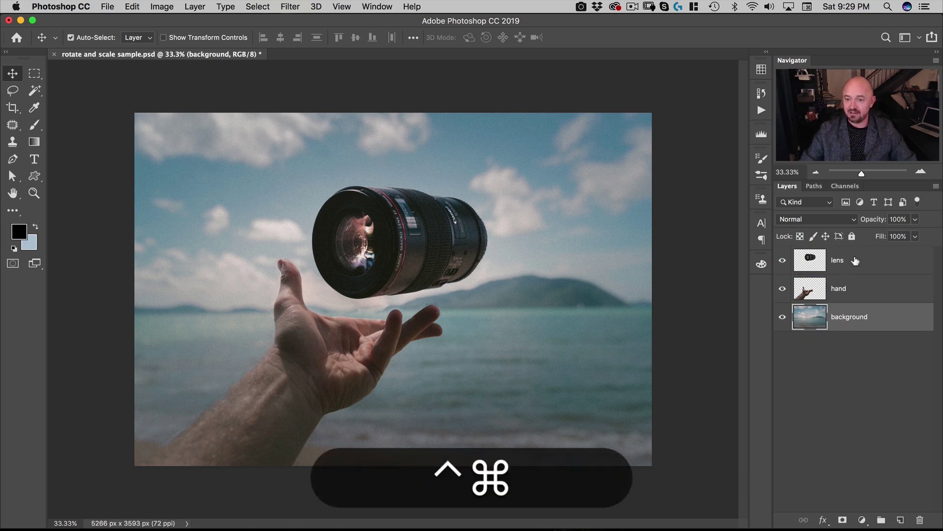
pyautogui.keyDown('super'); pyautogui.click(856, 260); pyautogui.keyUp('super')
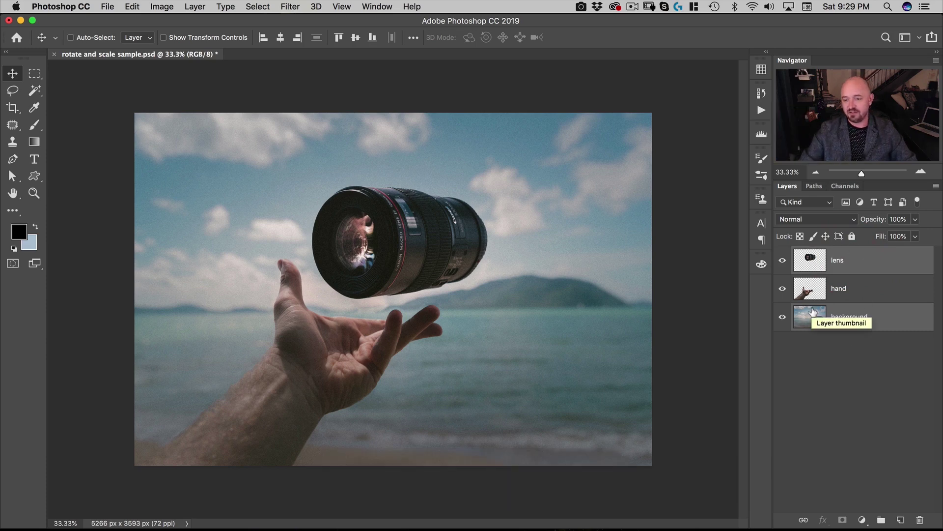
# Step: Select the hand and lens layers together and link them
pyautogui.click(866, 297)
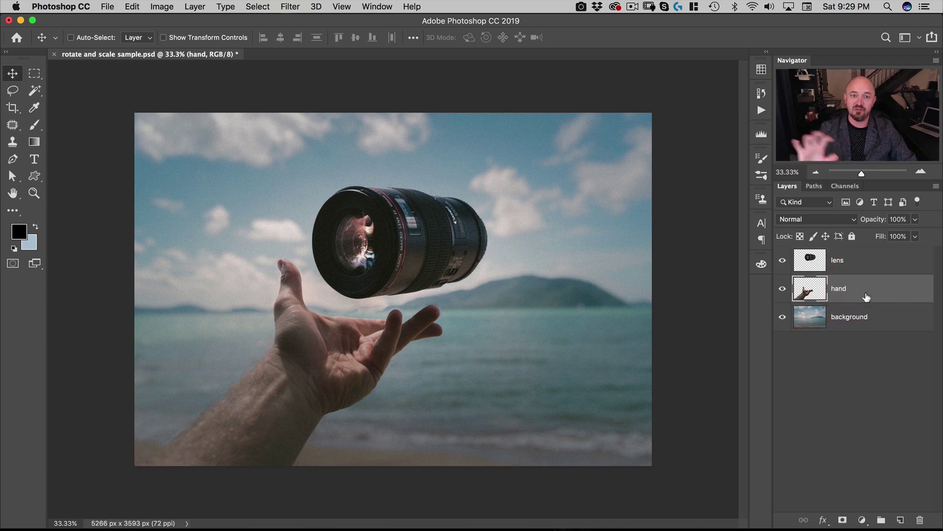
pyautogui.press('shift')
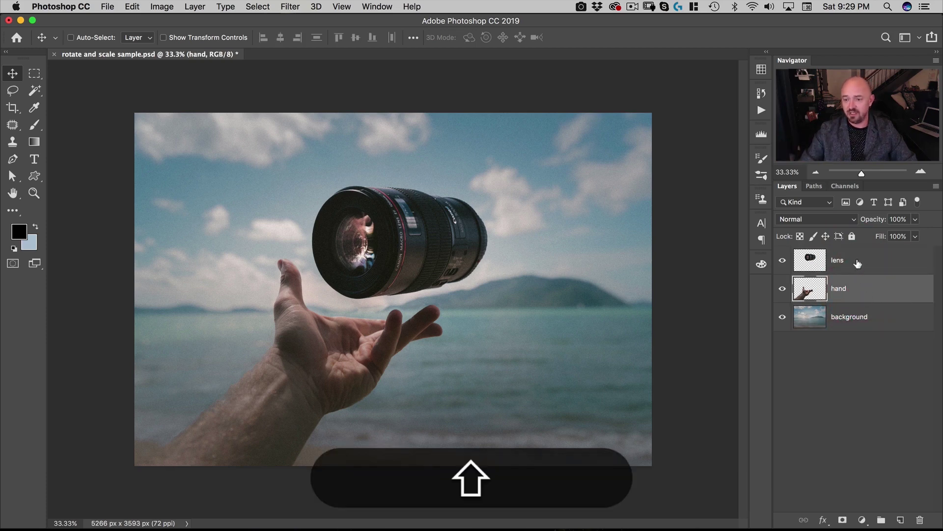
pyautogui.keyDown('shift'); pyautogui.click(858, 261); pyautogui.keyUp('shift')
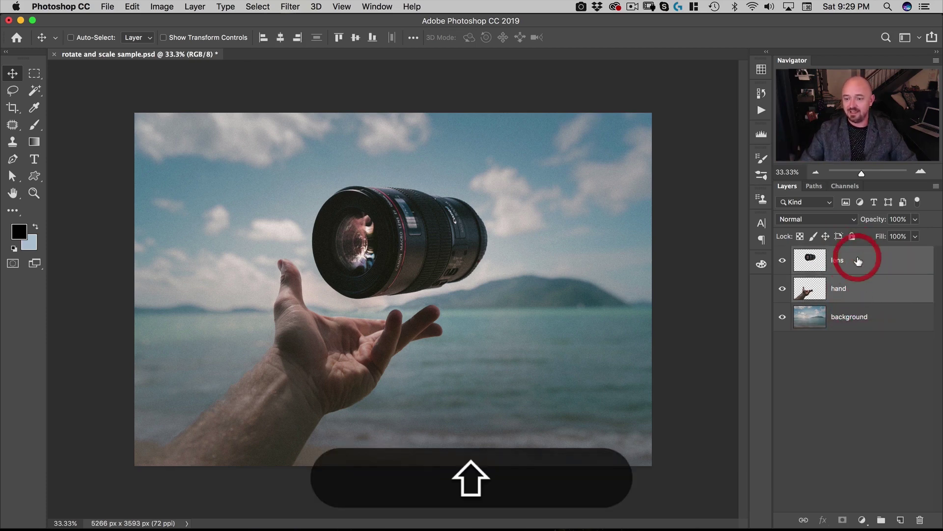
pyautogui.click(804, 520)
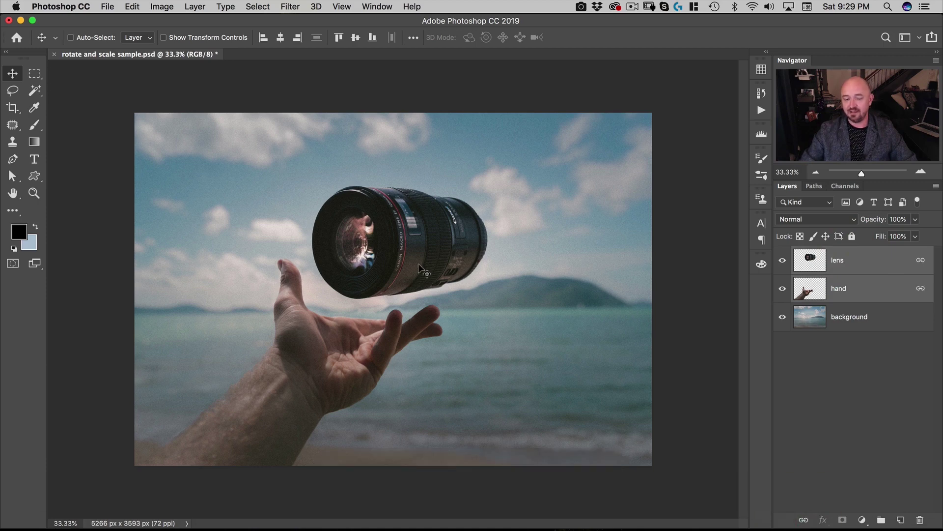
# Step: With only the hand layer selected, enlarge it and its linked lens together with Free Transform and apply
pyautogui.click(854, 288)
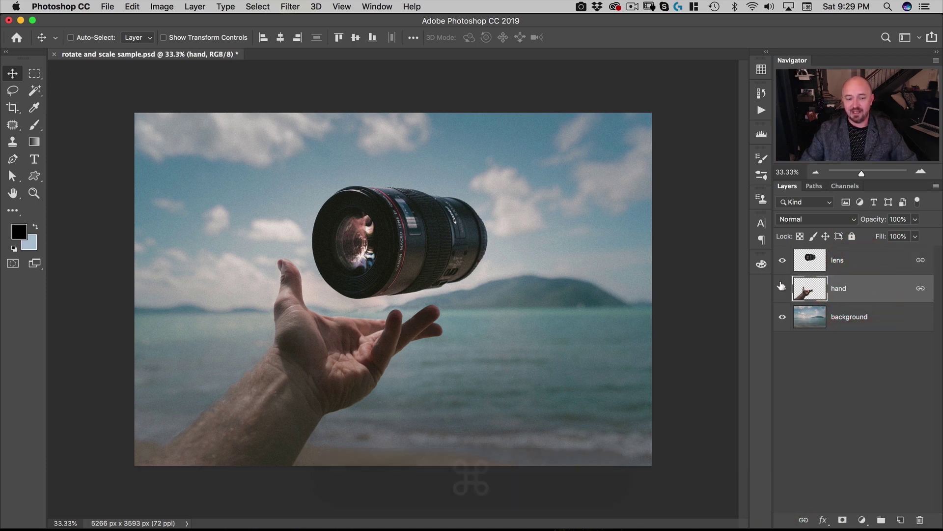
pyautogui.press('super+t')
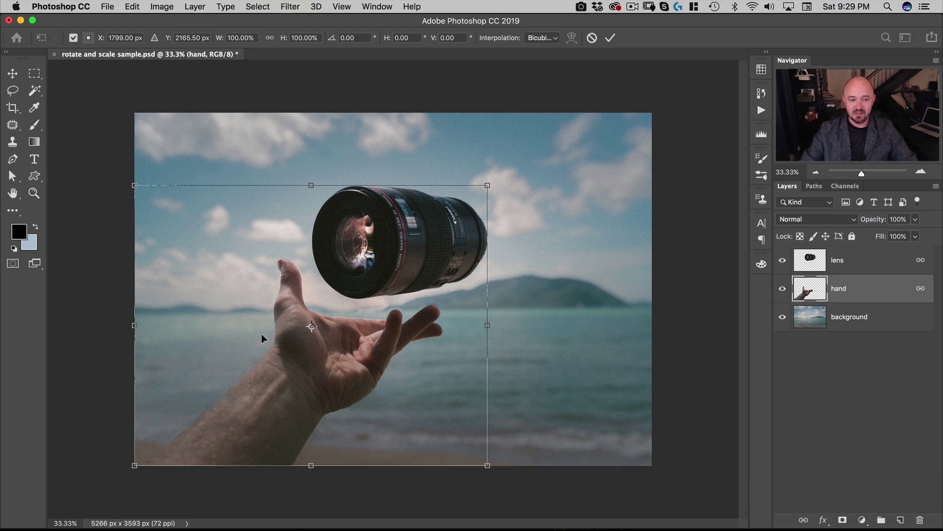
pyautogui.moveTo(487, 185); pyautogui.dragTo(555, 153)
pyautogui.doubleClick(488, 198)
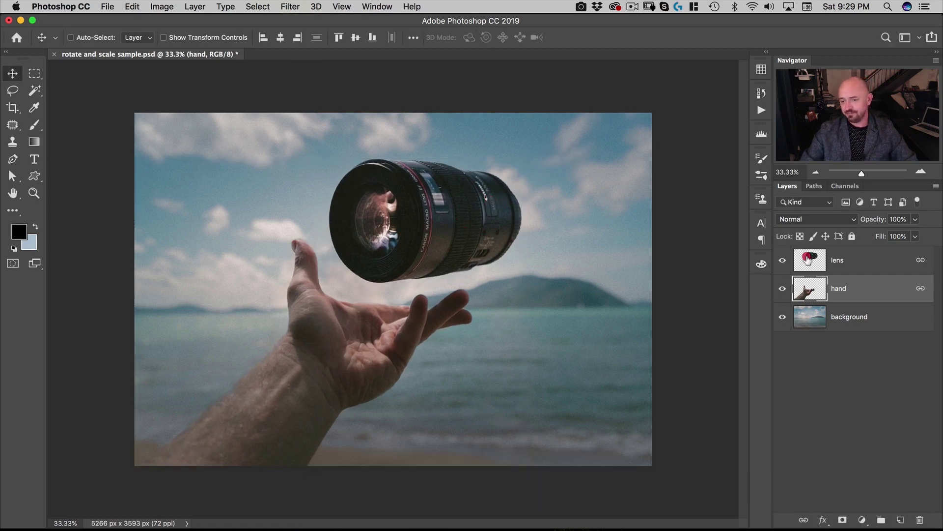
# Step: Unlink the lens and hand layers and select the lens layer alone
pyautogui.click(806, 262)
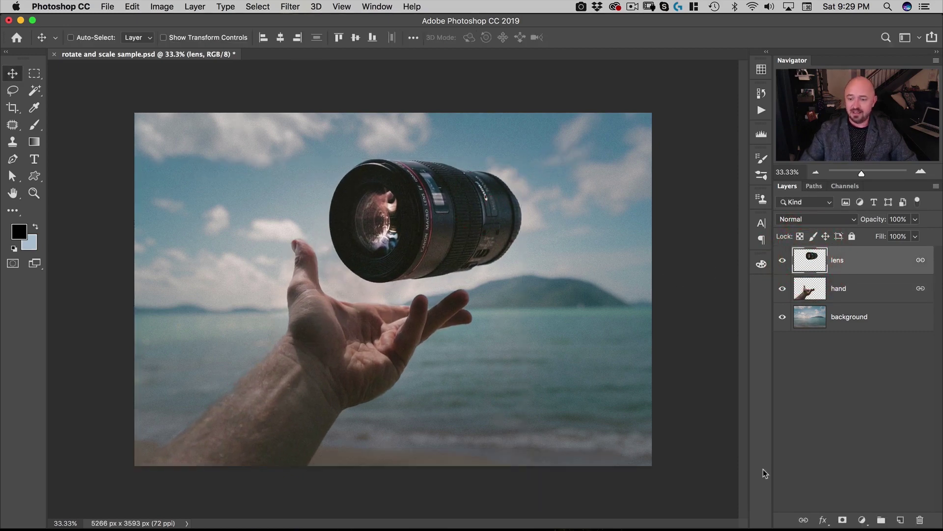
pyautogui.keyDown('shift'); pyautogui.click(852, 290); pyautogui.keyUp('shift')
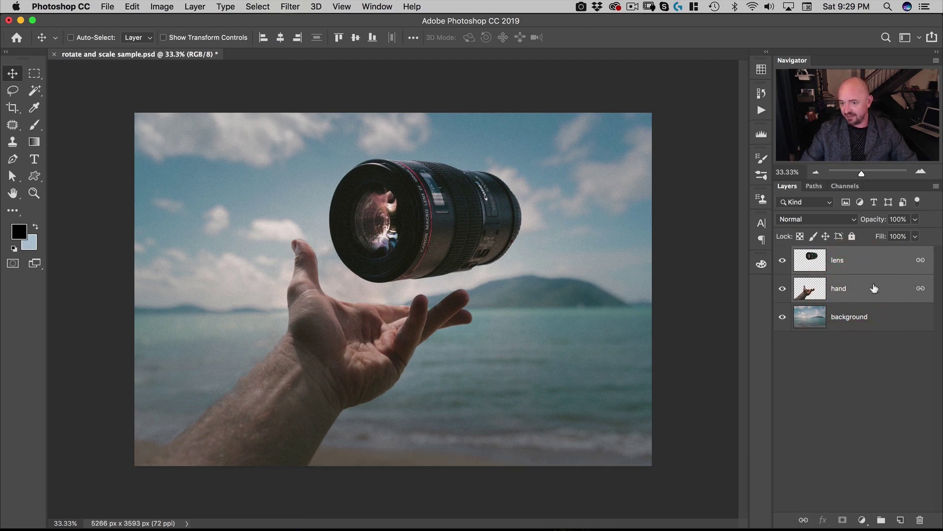
pyautogui.click(866, 261)
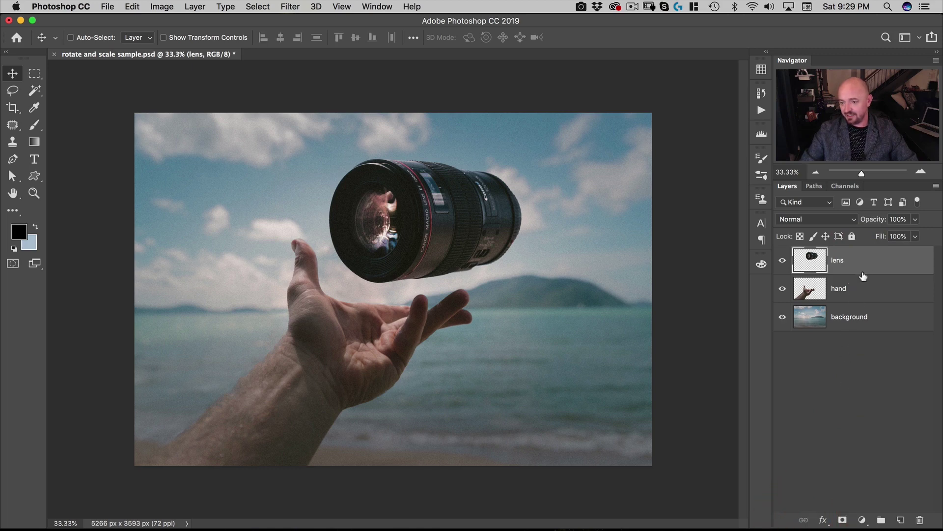
# Step: Select the background, hand and lens layers, link all three, and deselect them
pyautogui.click(857, 317)
pyautogui.keyDown('shift'); pyautogui.click(861, 258); pyautogui.keyUp('shift')
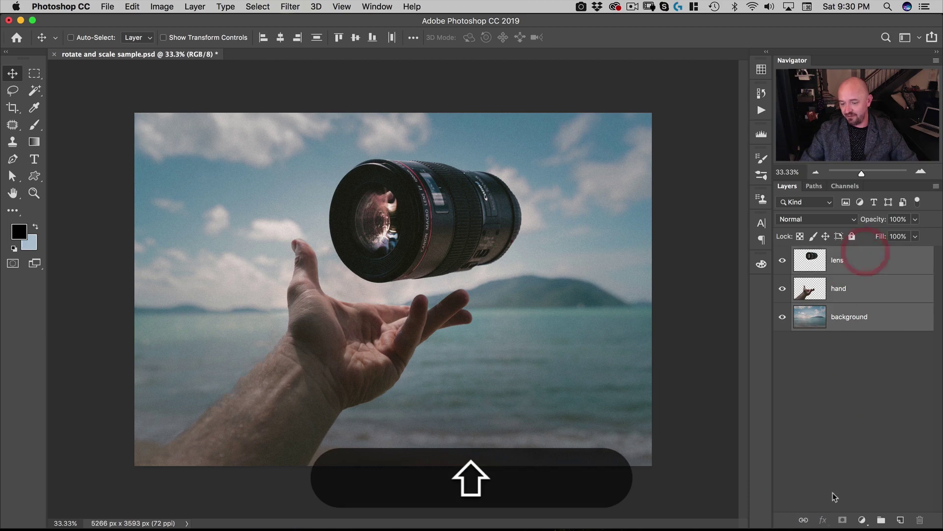
pyautogui.click(804, 520)
pyautogui.click(860, 363)
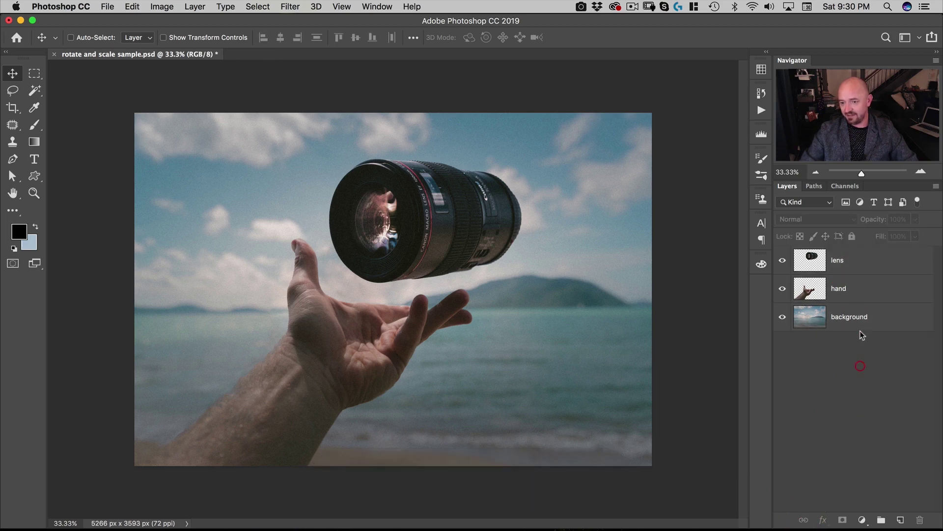
# Step: Select the lens, hand and background layers together, unlink all three, and deselect them
pyautogui.click(864, 290)
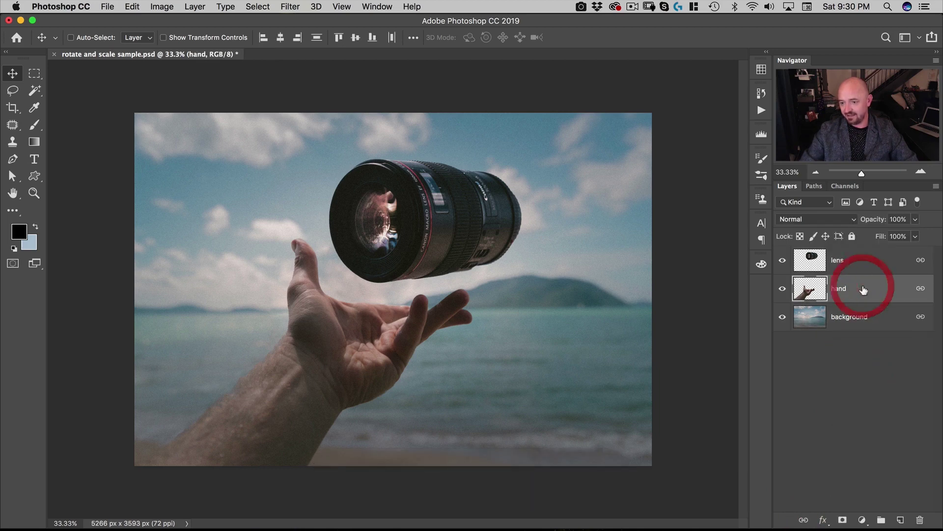
pyautogui.click(904, 317)
pyautogui.click(904, 255)
pyautogui.click(901, 324)
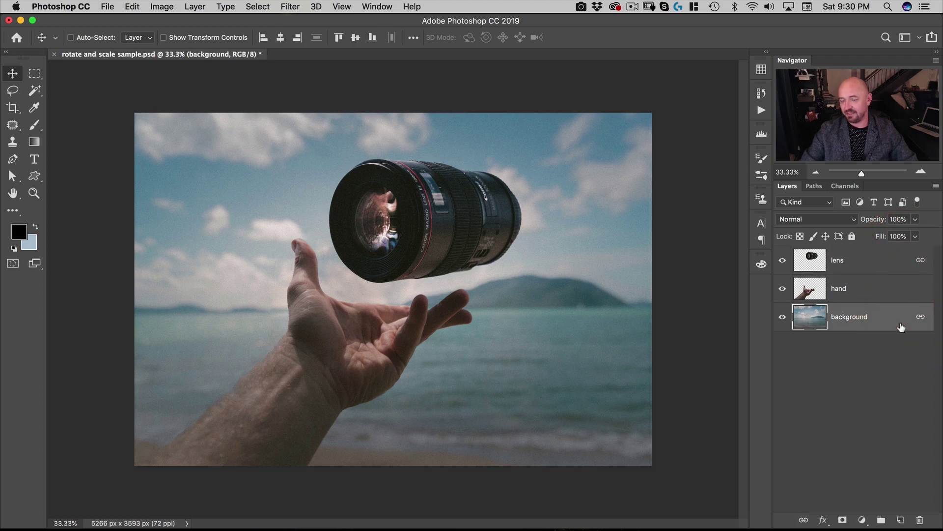
pyautogui.keyDown('shift'); pyautogui.click(889, 261); pyautogui.keyUp('shift')
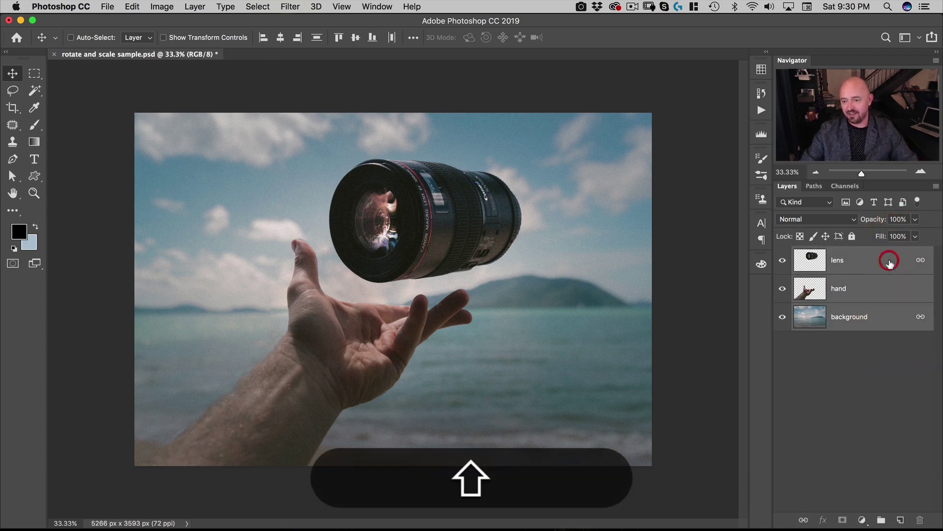
pyautogui.click(803, 520)
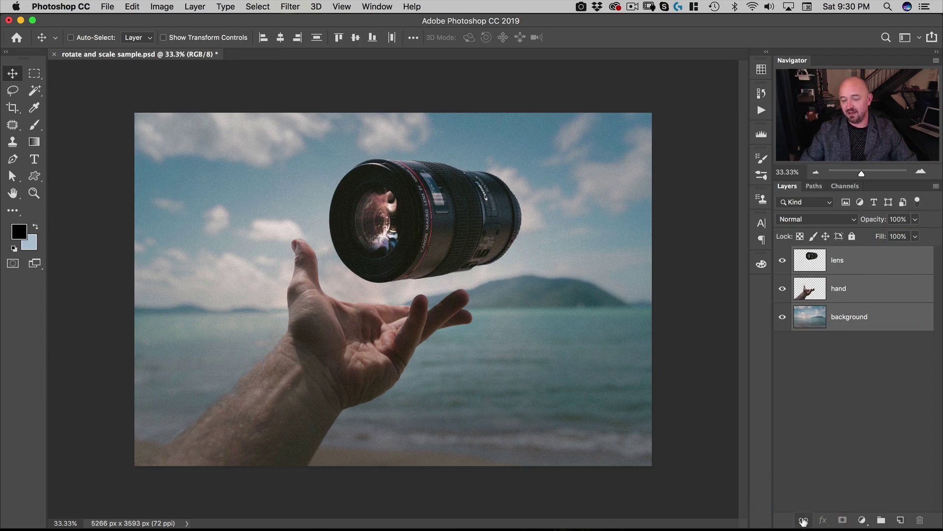
pyautogui.click(836, 383)
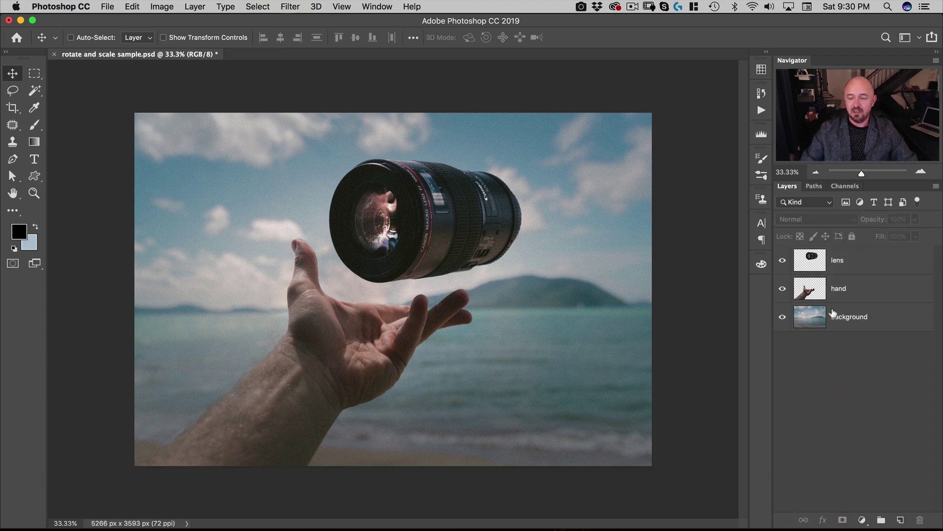
# Step: Free-transform the lens layer non-proportionally to about 97% width and 105% height, and link its width and height values
pyautogui.click(815, 265)
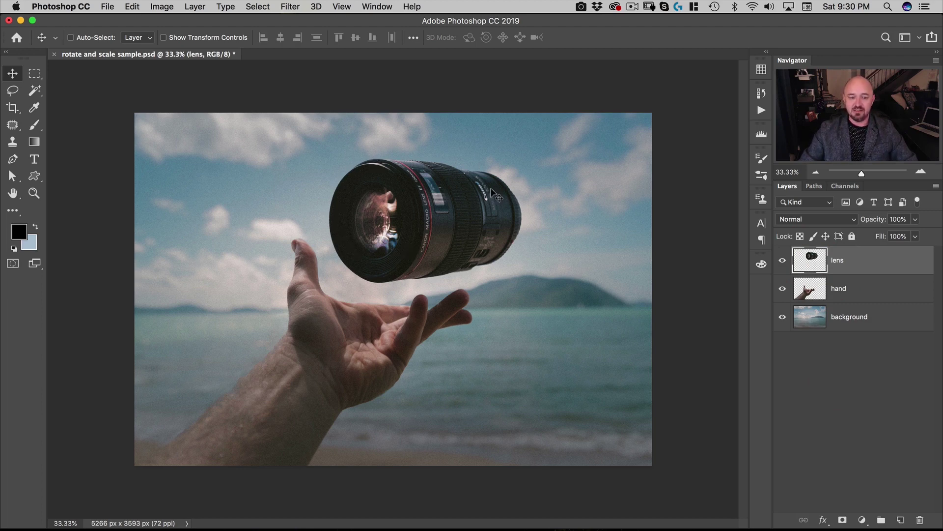
pyautogui.press('super+t')
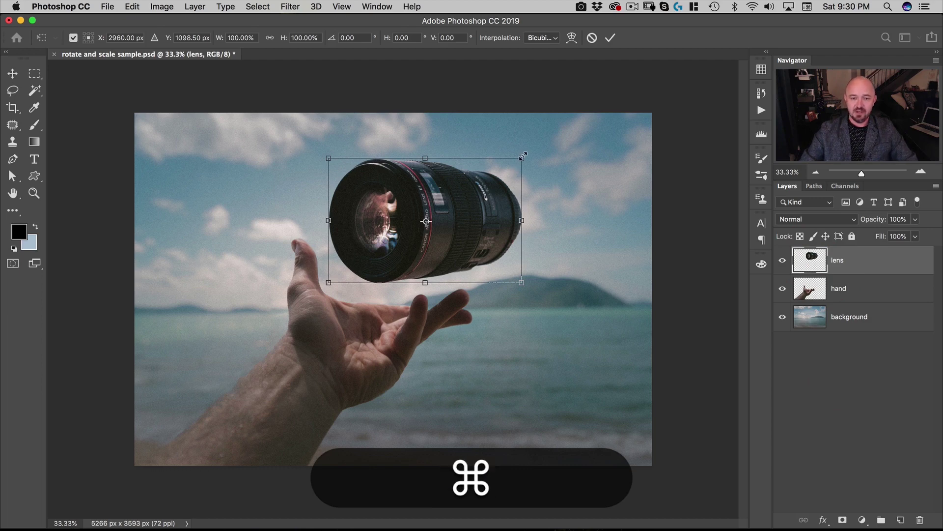
pyautogui.moveTo(521, 158)
pyautogui.mouseDown()
pyautogui.moveTo(489, 129)
pyautogui.moveTo(455, 120)
pyautogui.moveTo(497, 149)
pyautogui.moveTo(516, 150)
pyautogui.mouseUp()
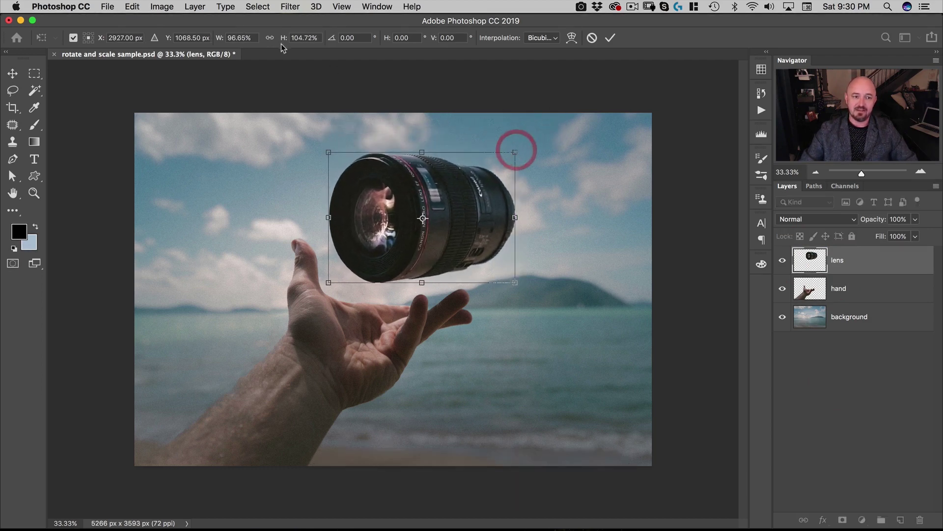
pyautogui.click(272, 40)
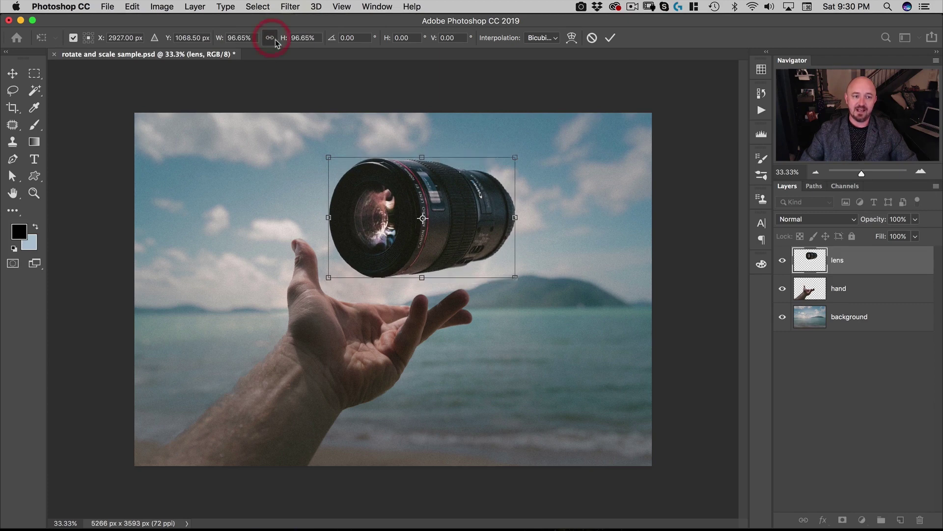
# Step: Resize the lens and unlink its width and height, distorting it to about 96% width and 106% height
pyautogui.moveTo(522, 158)
pyautogui.mouseDown()
pyautogui.moveTo(488, 167)
pyautogui.moveTo(462, 194)
pyautogui.moveTo(510, 162)
pyautogui.moveTo(503, 130)
pyautogui.moveTo(512, 148)
pyautogui.moveTo(484, 131)
pyautogui.moveTo(458, 136)
pyautogui.moveTo(587, 199)
pyautogui.moveTo(555, 150)
pyautogui.moveTo(453, 130)
pyautogui.moveTo(523, 143)
pyautogui.moveTo(558, 177)
pyautogui.moveTo(428, 140)
pyautogui.moveTo(508, 129)
pyautogui.moveTo(530, 157)
pyautogui.moveTo(508, 134)
pyautogui.moveTo(515, 144)
pyautogui.mouseUp()
pyautogui.click(270, 38)
pyautogui.press('shift')
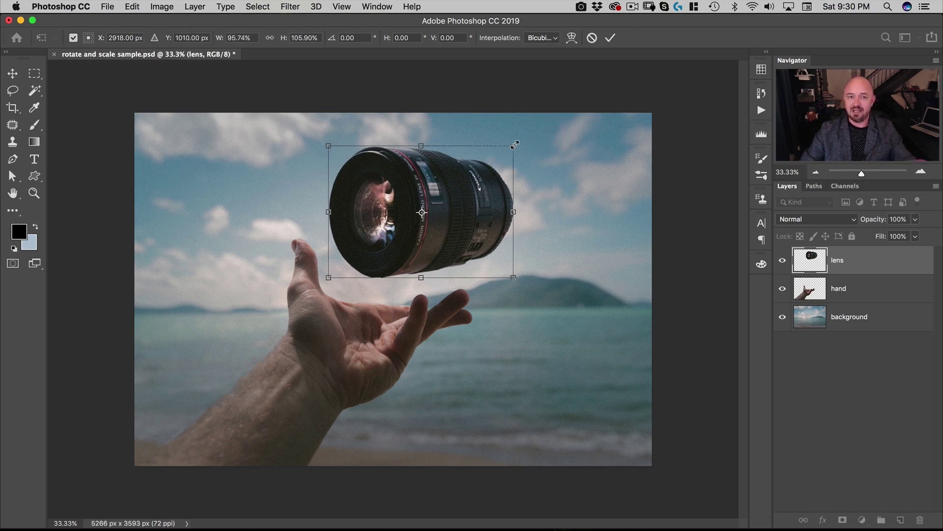
# Step: Stretch the lens freely from its upper-right corner to about 93.3% width and 108.3% height
pyautogui.moveTo(514, 145); pyautogui.dragTo(532, 135)
pyautogui.moveTo(532, 135); pyautogui.dragTo(509, 143)
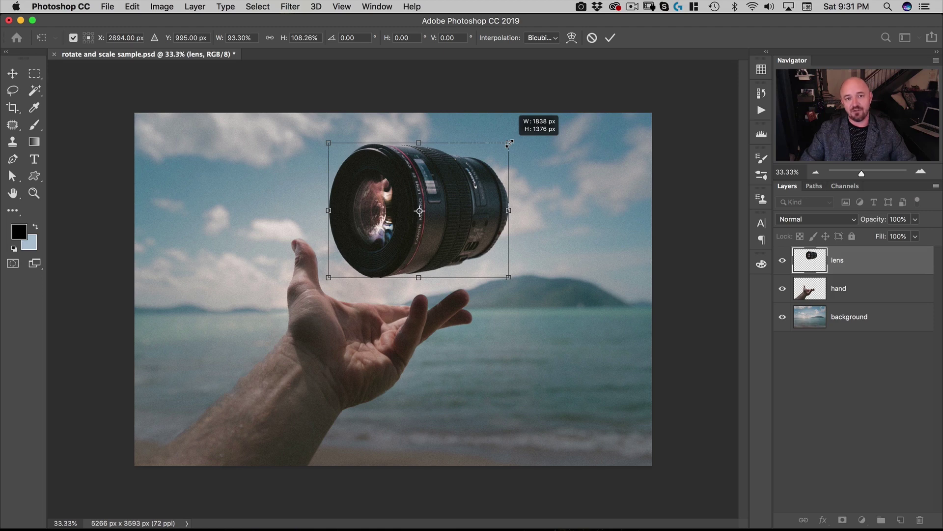
pyautogui.moveTo(510, 143); pyautogui.dragTo(509, 144)
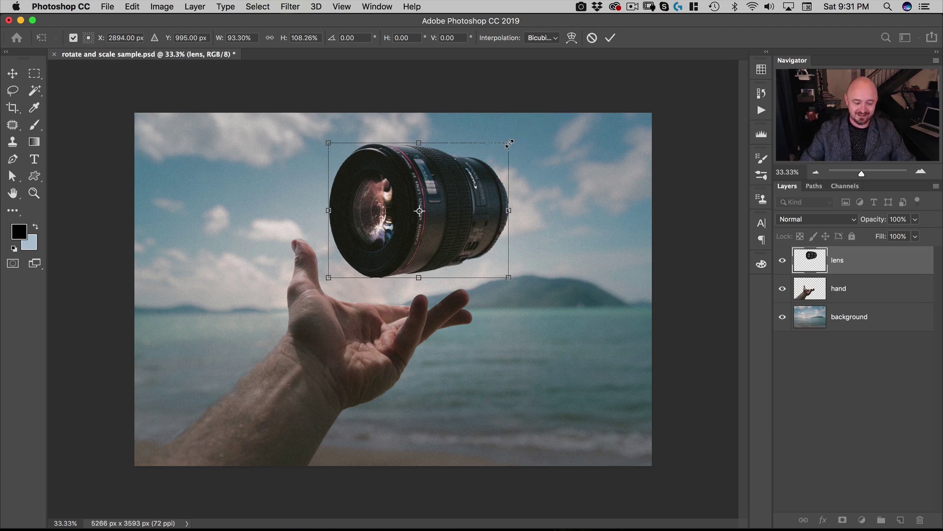
pyautogui.press('shift')
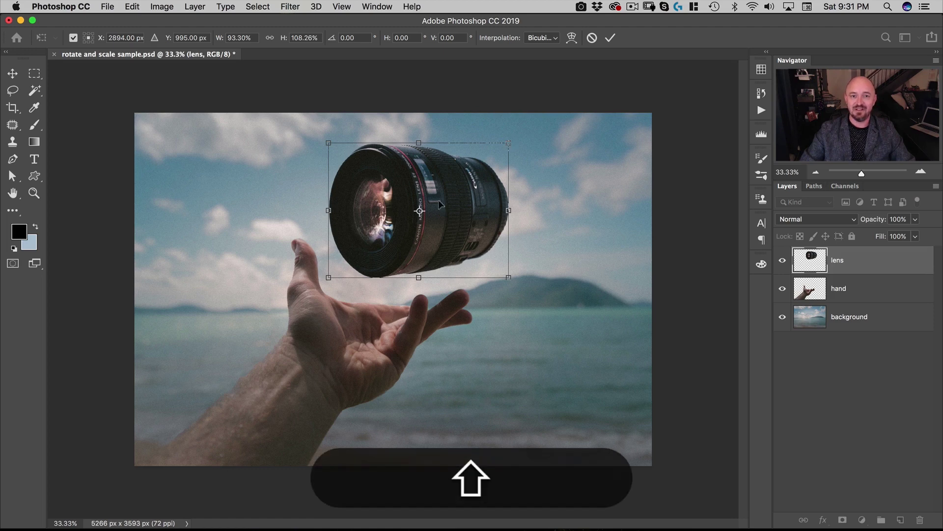